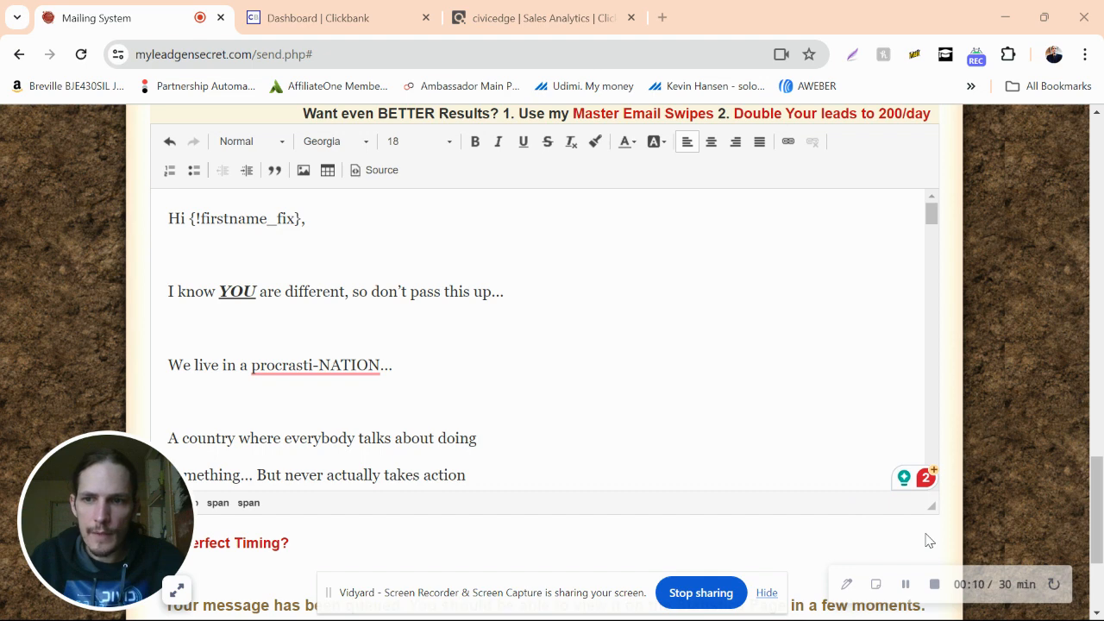
Review the email message body, the Perfect Timing option and the mailing queue status below the editor.
{"action": "left_click", "coordinate": [905, 586]}
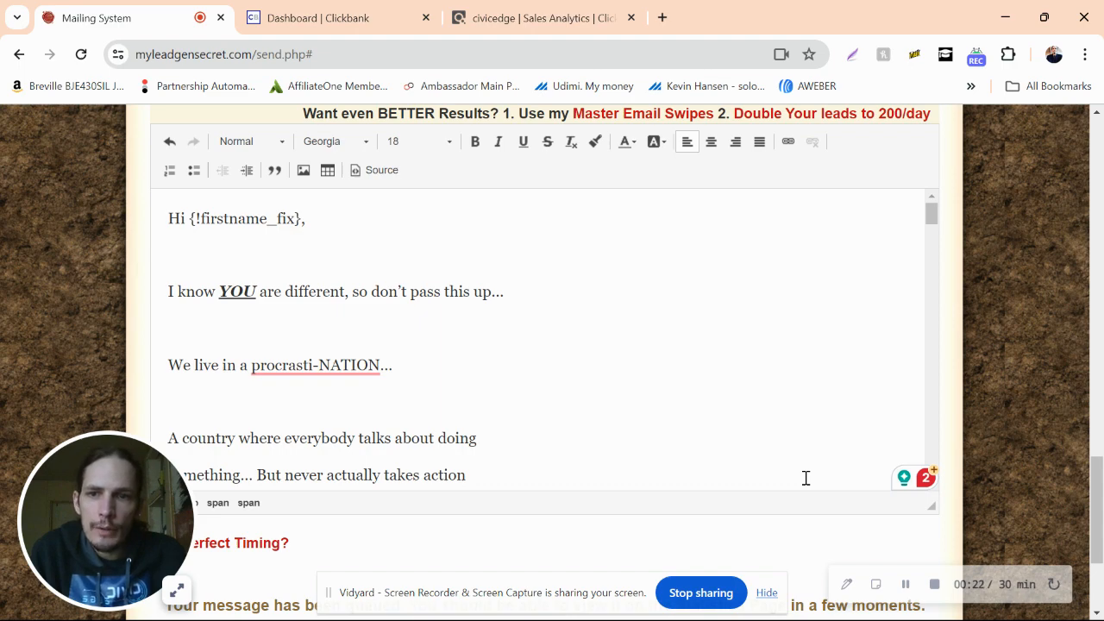
{"action": "scroll", "coordinate": [712, 473], "scroll_direction": "down", "scroll_amount": 1}
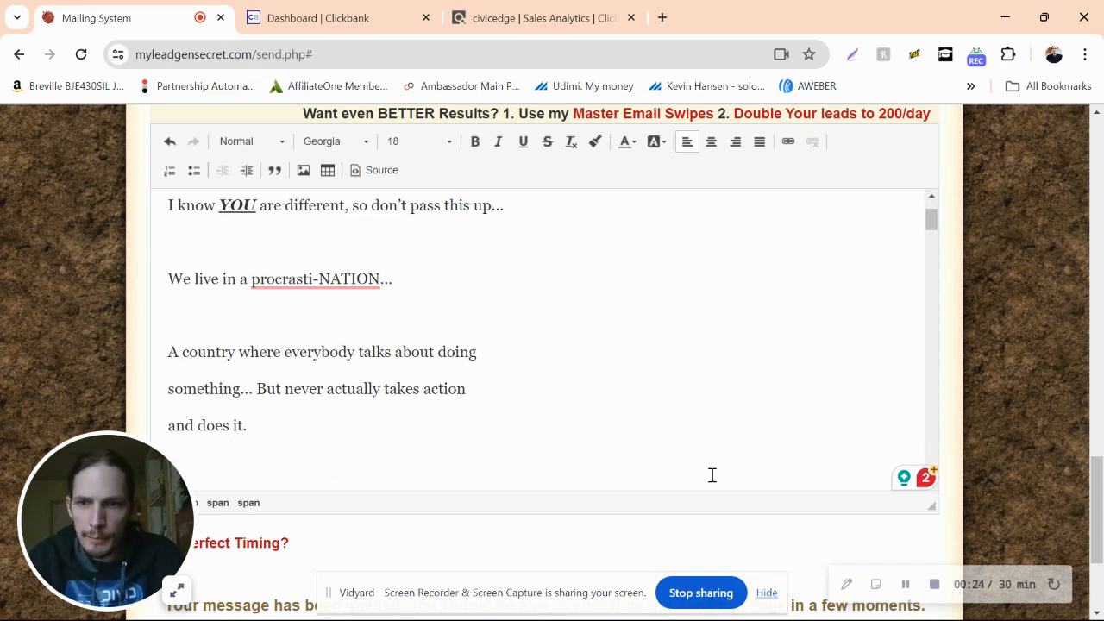
{"action": "scroll", "coordinate": [683, 525], "scroll_direction": "down", "scroll_amount": 2}
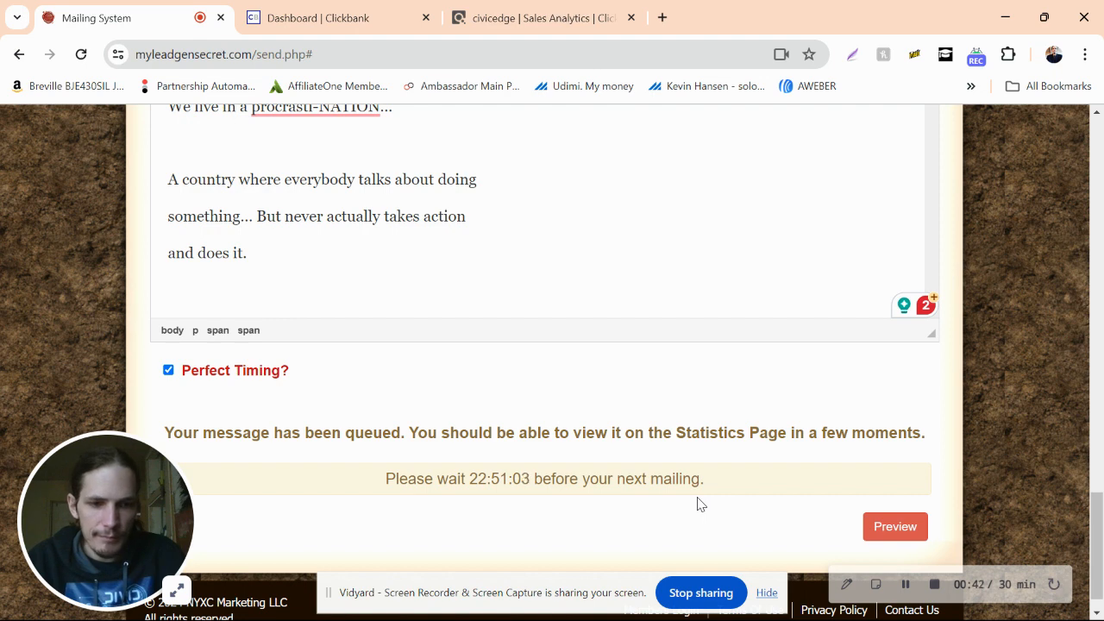
{"action": "mouse_move", "coordinate": [1074, 614]}
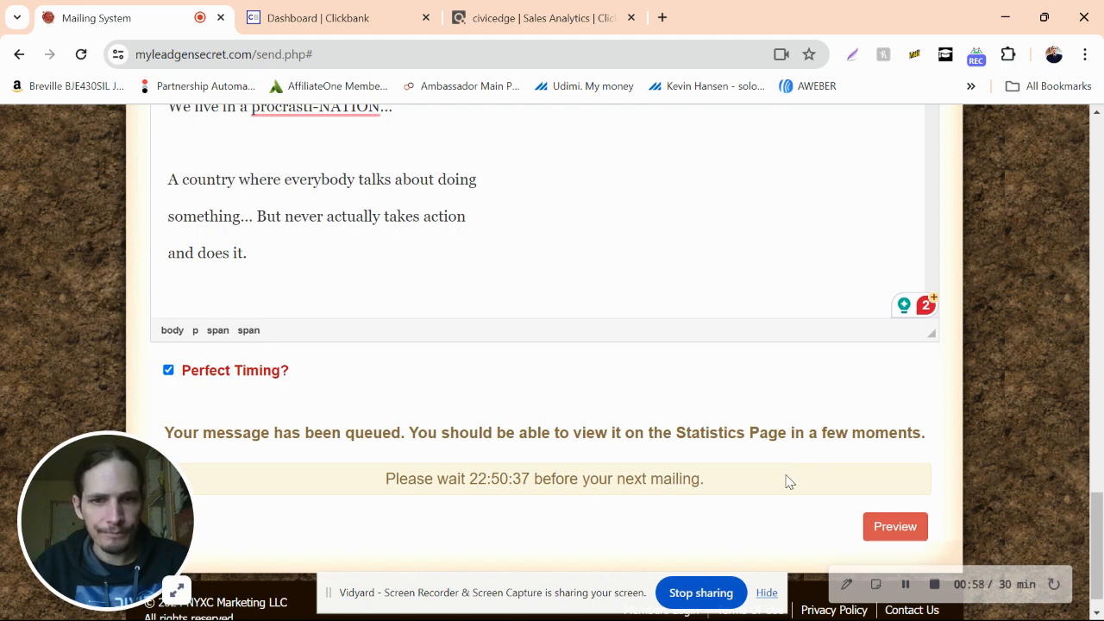
{"action": "scroll", "coordinate": [549, 412], "scroll_direction": "up", "scroll_amount": 1}
{"action": "scroll", "coordinate": [549, 412], "scroll_direction": "up", "scroll_amount": 5}
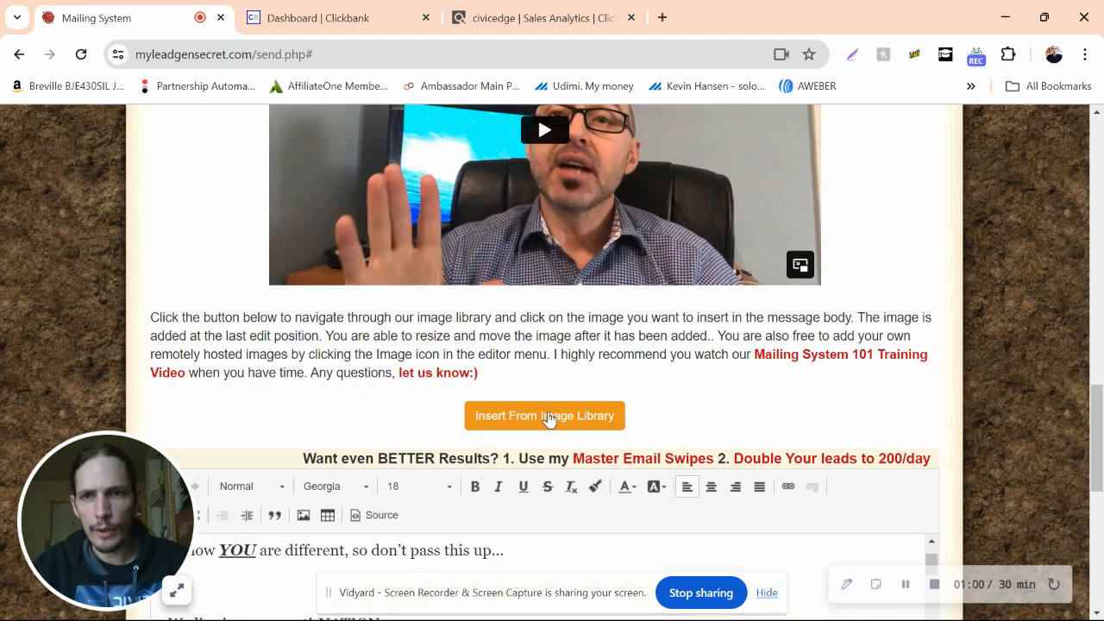
{"action": "scroll", "coordinate": [548, 418], "scroll_direction": "down", "scroll_amount": 3}
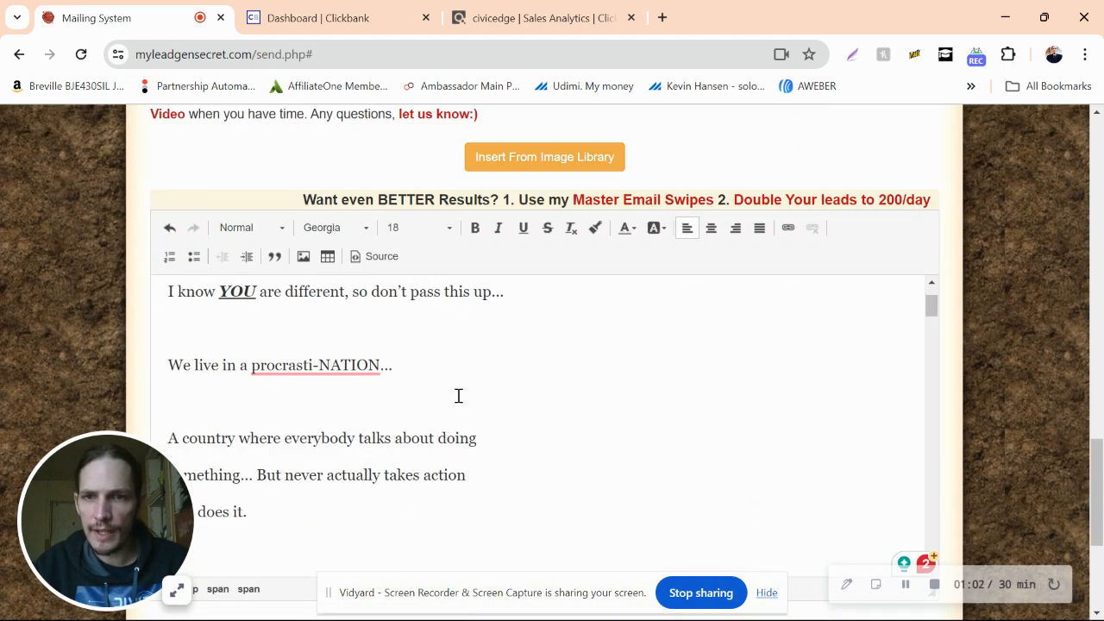
{"action": "scroll", "coordinate": [1040, 309], "scroll_direction": "up", "scroll_amount": 3}
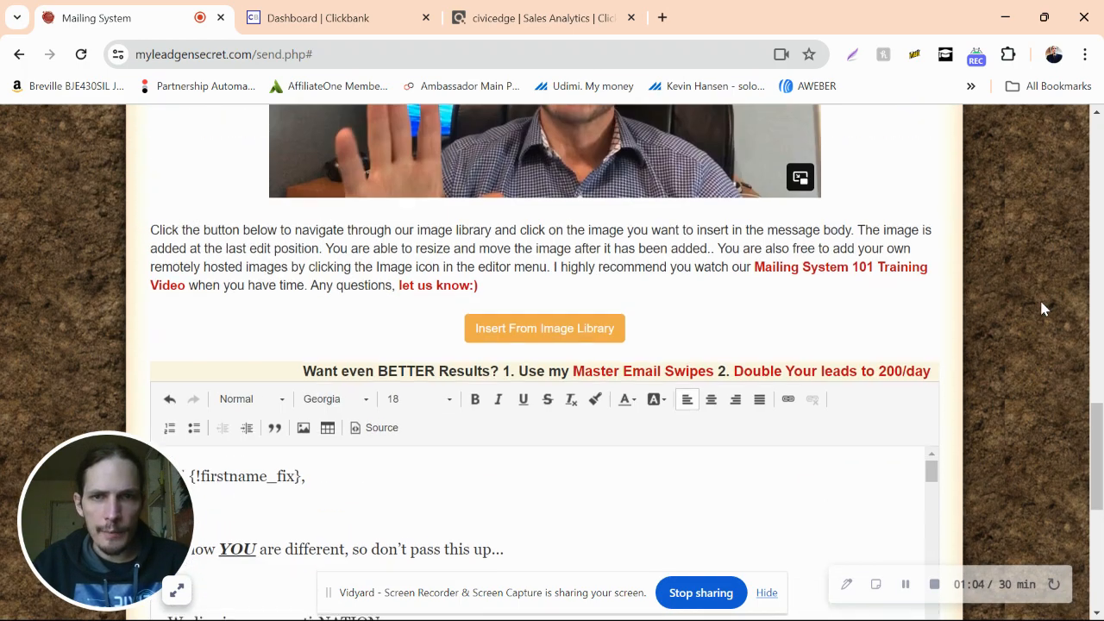
Examine the email's sender options, saved emails, subject line and personalization codes, and compare them with the message greeting.
{"action": "scroll", "coordinate": [1041, 309], "scroll_direction": "up", "scroll_amount": 4}
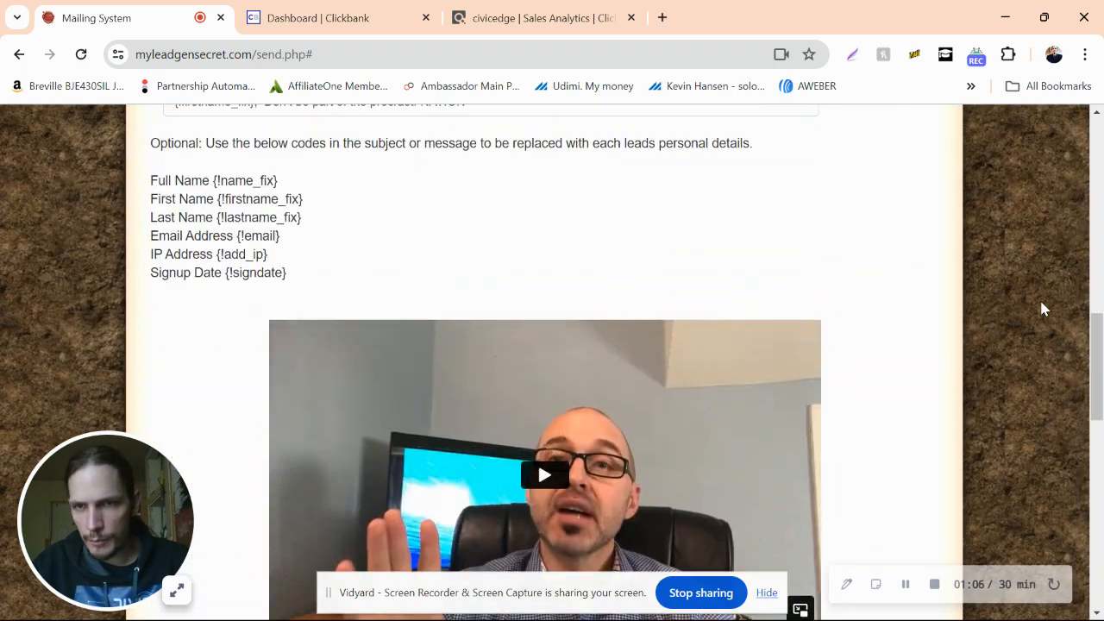
{"action": "scroll", "coordinate": [1040, 309], "scroll_direction": "up", "scroll_amount": 2}
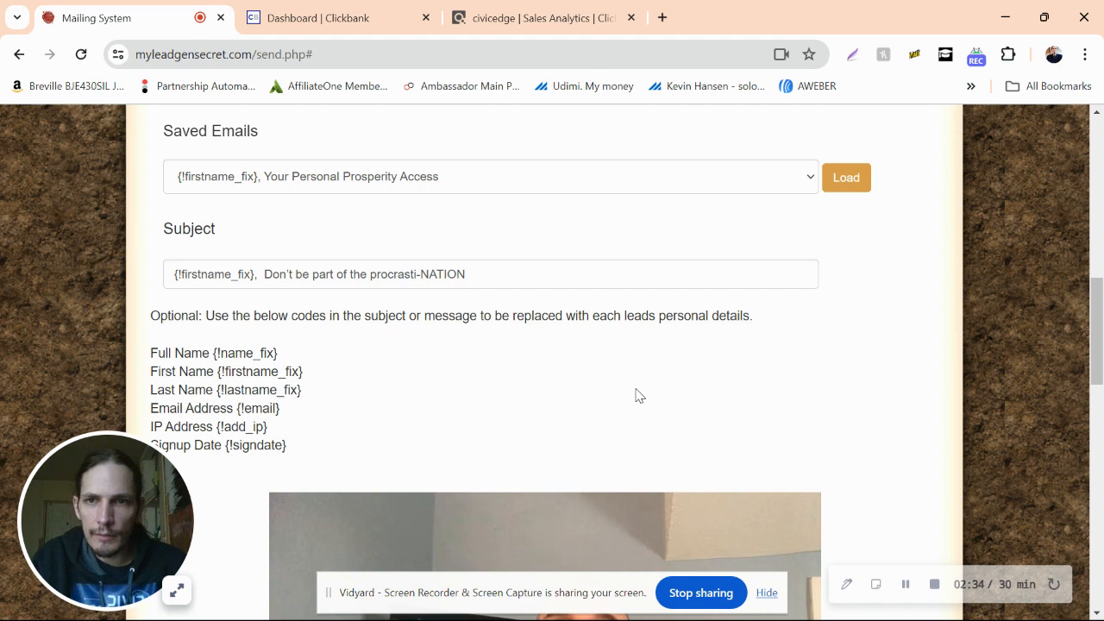
{"action": "scroll", "coordinate": [635, 395], "scroll_direction": "up", "scroll_amount": 1}
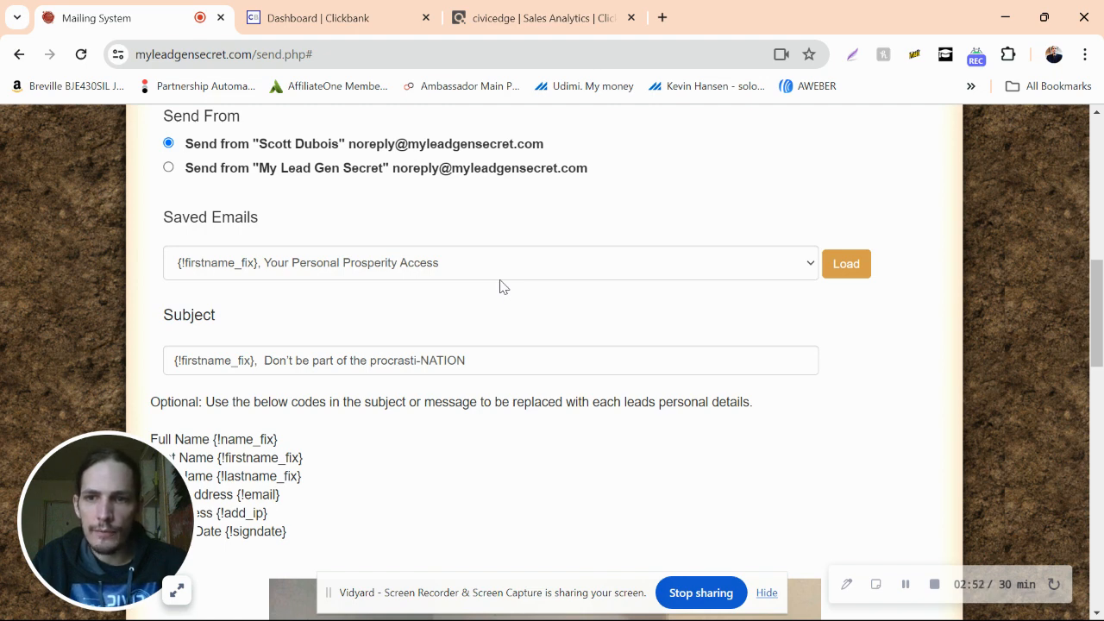
{"action": "scroll", "coordinate": [500, 281], "scroll_direction": "down", "scroll_amount": 4}
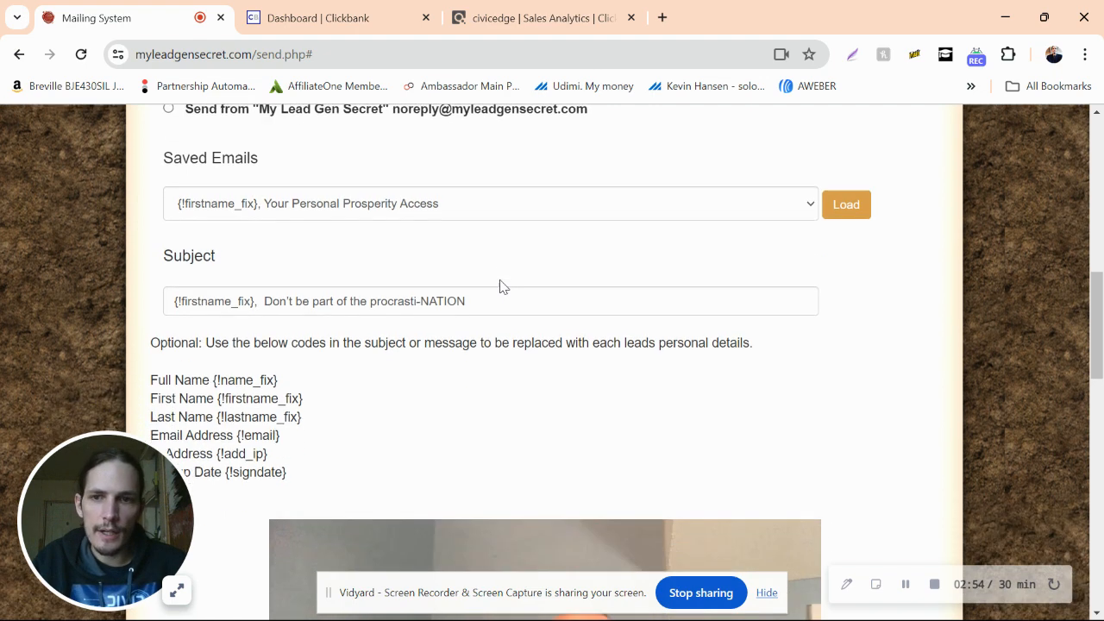
{"action": "scroll", "coordinate": [499, 284], "scroll_direction": "down", "scroll_amount": 5}
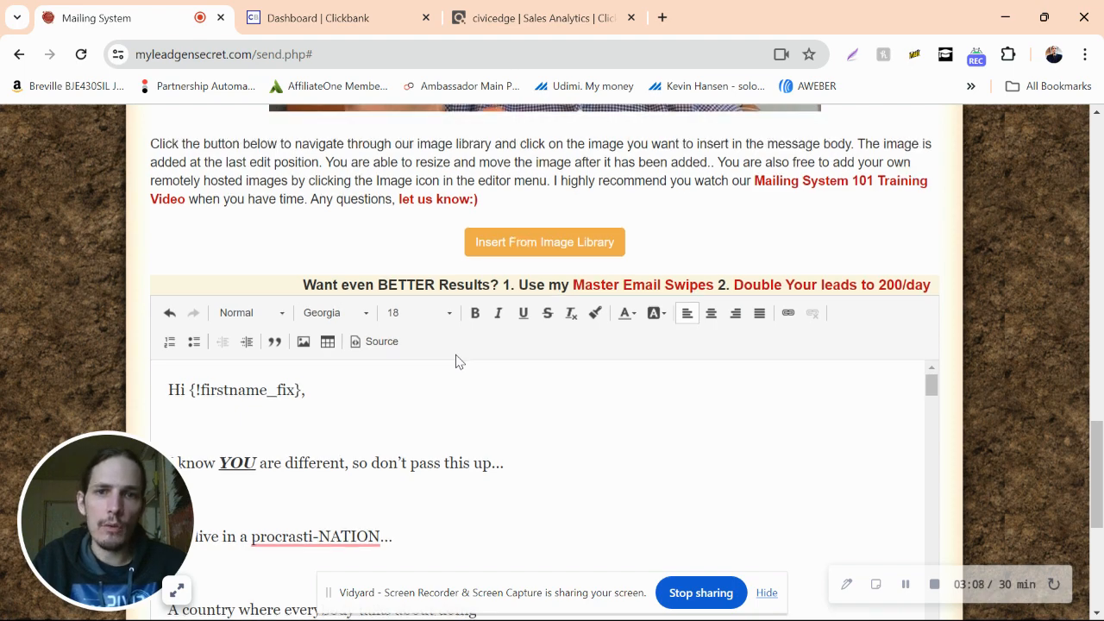
{"action": "scroll", "coordinate": [456, 360], "scroll_direction": "down", "scroll_amount": 2}
{"action": "scroll", "coordinate": [465, 360], "scroll_direction": "down", "scroll_amount": 2}
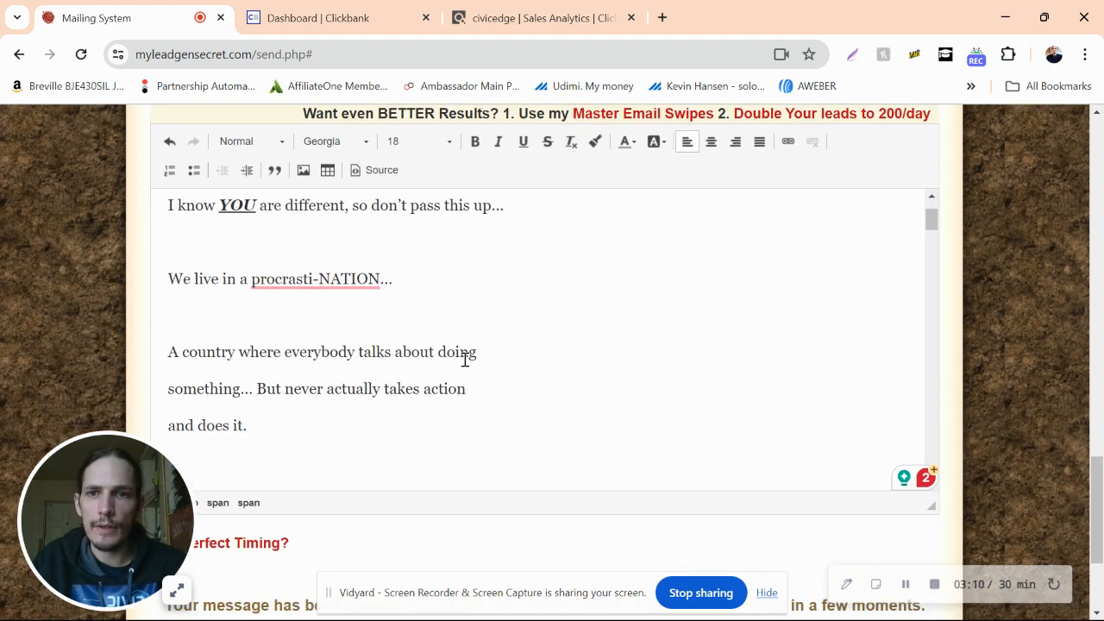
{"action": "scroll", "coordinate": [465, 360], "scroll_direction": "up", "scroll_amount": 1}
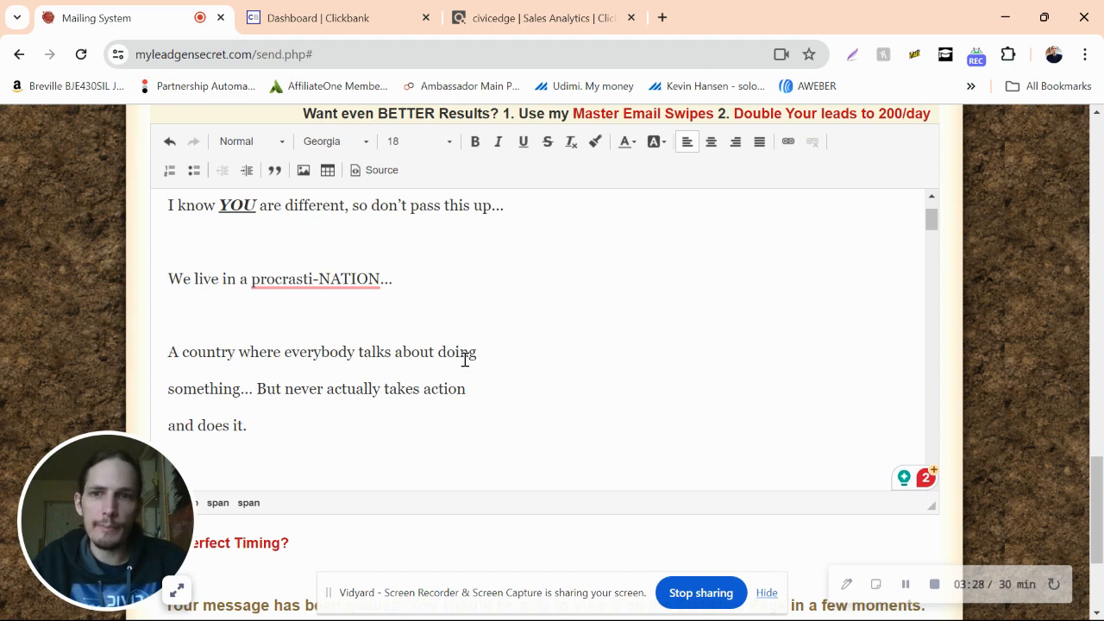
{"action": "scroll", "coordinate": [451, 350], "scroll_direction": "up", "scroll_amount": 2}
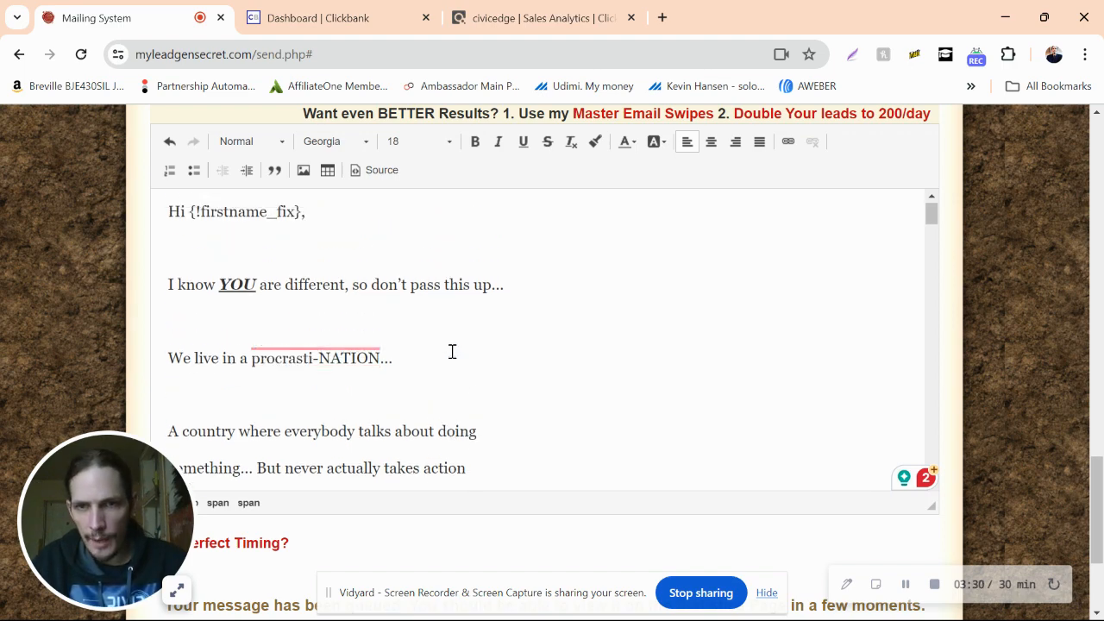
{"action": "scroll", "coordinate": [138, 309], "scroll_direction": "up", "scroll_amount": 2}
{"action": "scroll", "coordinate": [138, 308], "scroll_direction": "up", "scroll_amount": 8}
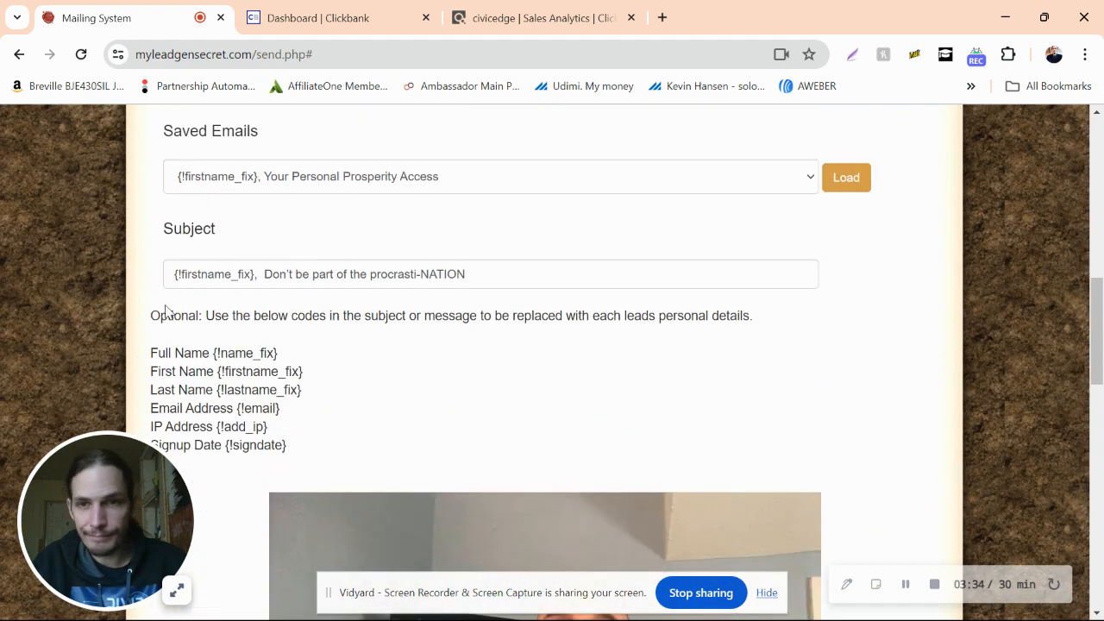
Switch to the ClickBank Sales Analytics page and inspect the socialpaid seller's traffic row and the report's date range.
{"action": "left_click", "coordinate": [591, 19]}
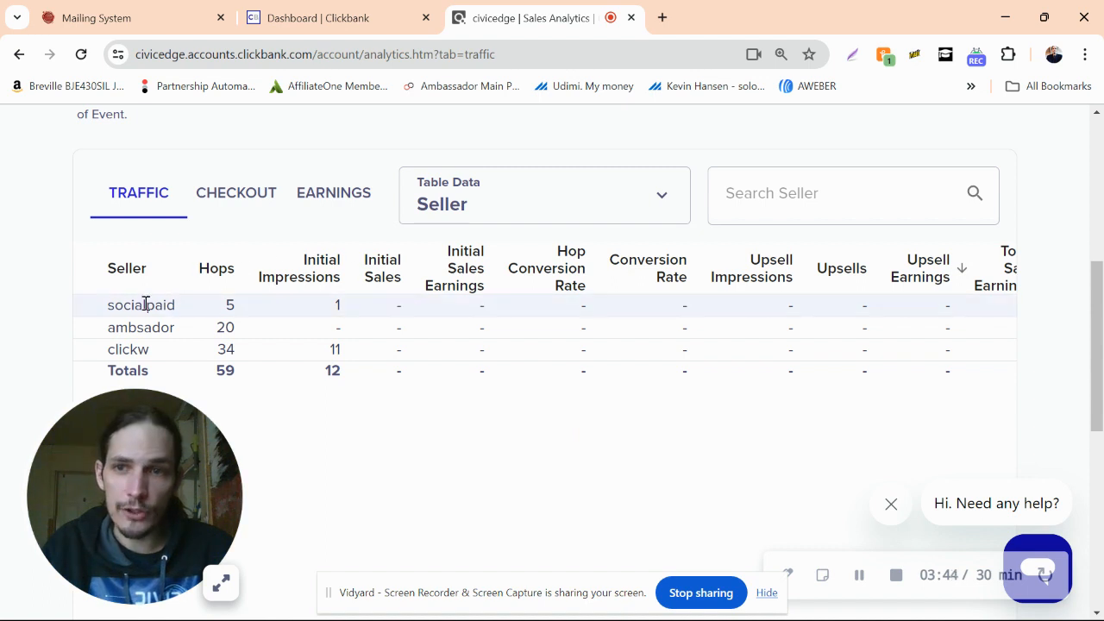
{"action": "left_click_drag", "start_coordinate": [108, 304], "coordinate": [178, 307]}
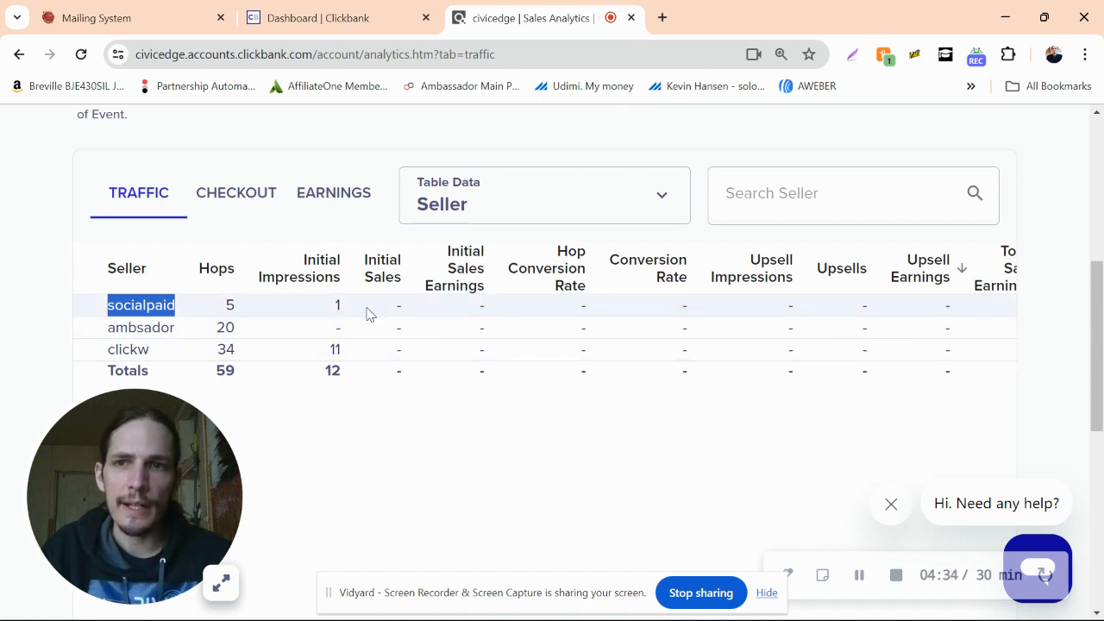
{"action": "scroll", "coordinate": [369, 313], "scroll_direction": "up", "scroll_amount": 2}
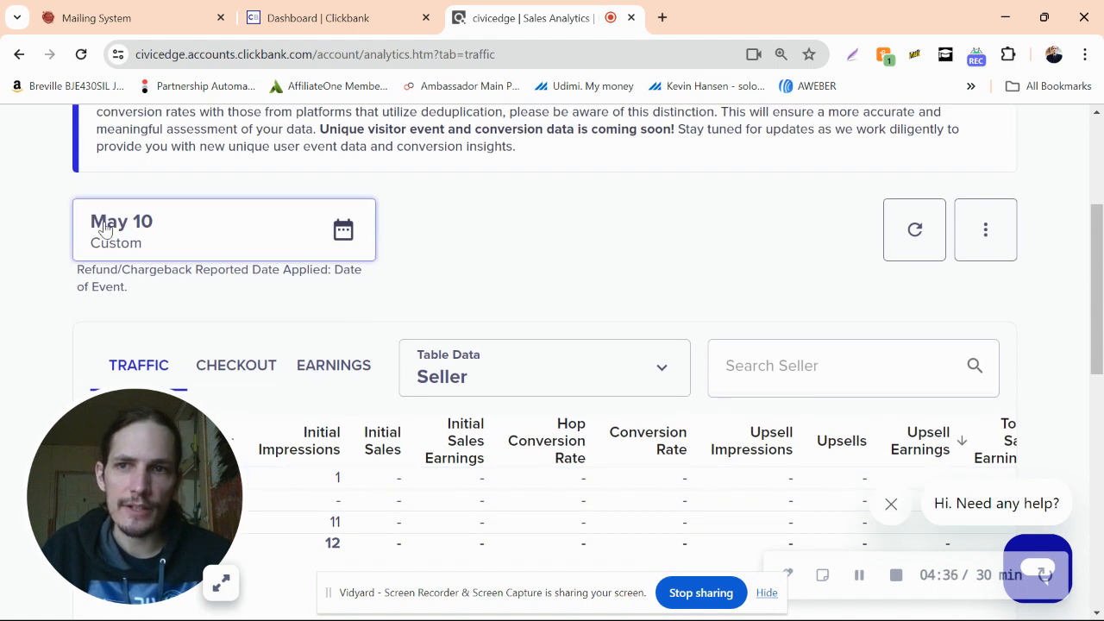
{"action": "scroll", "coordinate": [660, 291], "scroll_direction": "up", "scroll_amount": 3}
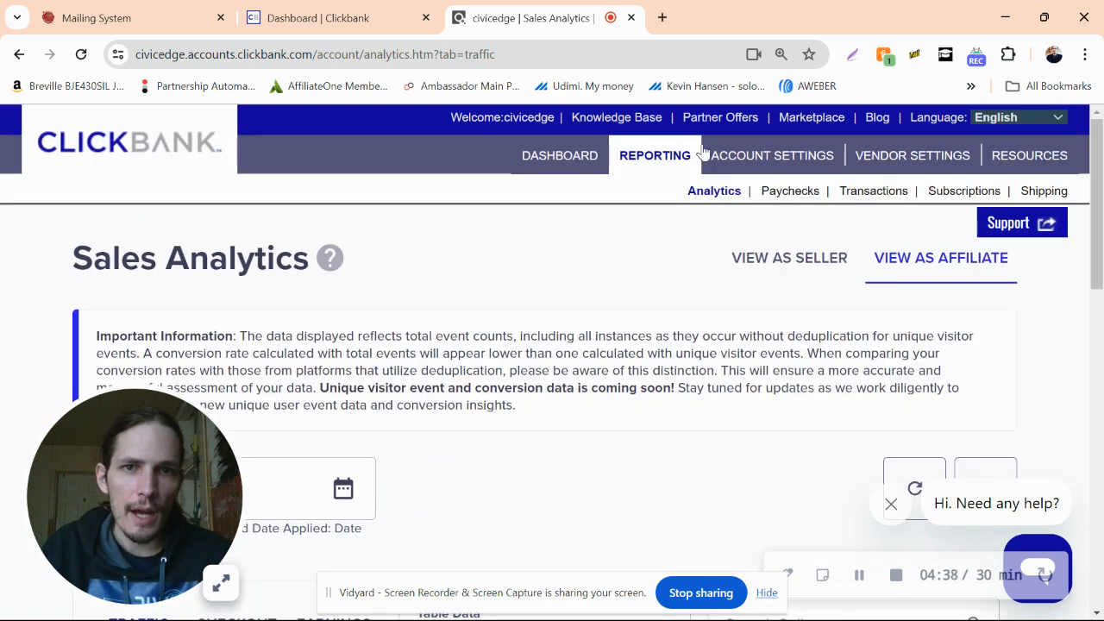
Open the ClickBank Marketplace's E-Business & E-Marketing category and find the "Get Paid To Use Facebook, Twitter and YouTube" offer.
{"action": "left_click", "coordinate": [811, 126]}
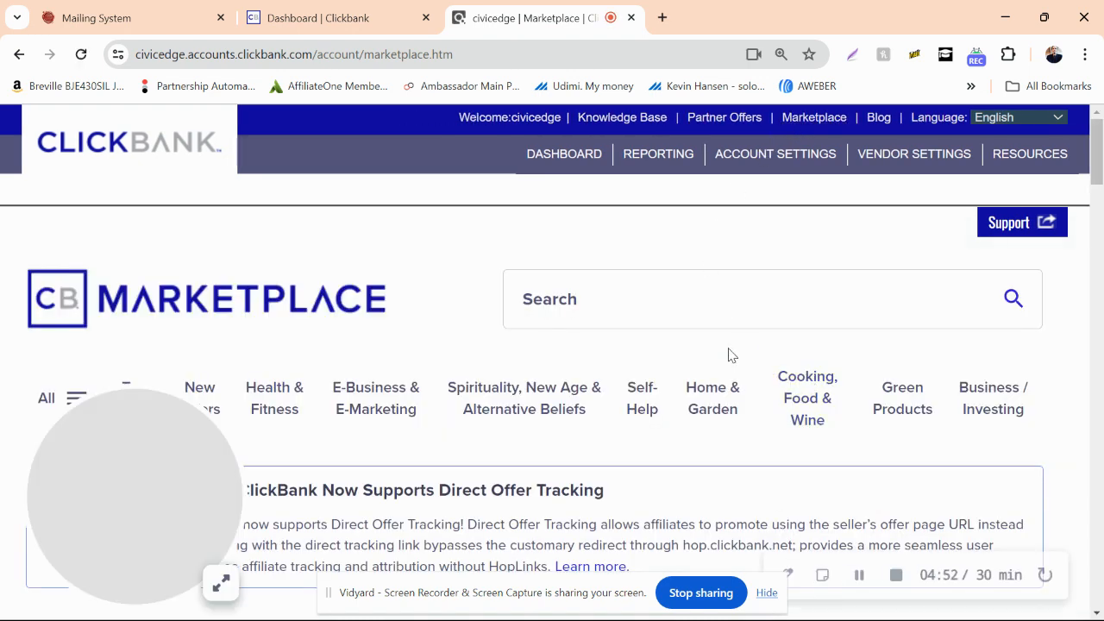
{"action": "scroll", "coordinate": [728, 354], "scroll_direction": "down", "scroll_amount": 1}
{"action": "scroll", "coordinate": [728, 354], "scroll_direction": "down", "scroll_amount": 1}
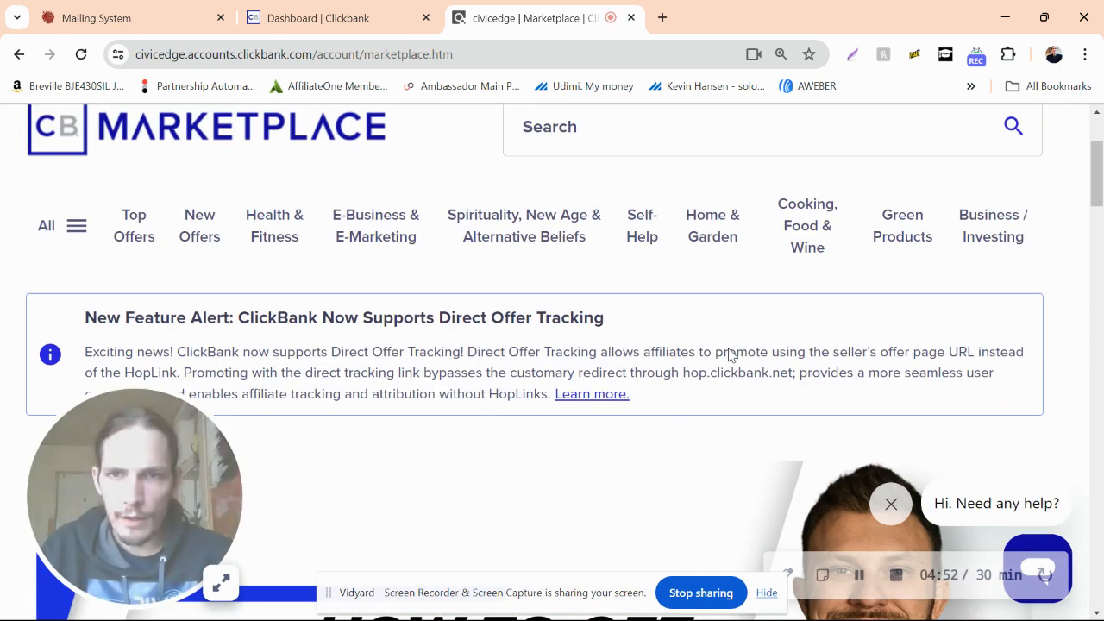
{"action": "left_click", "coordinate": [376, 227]}
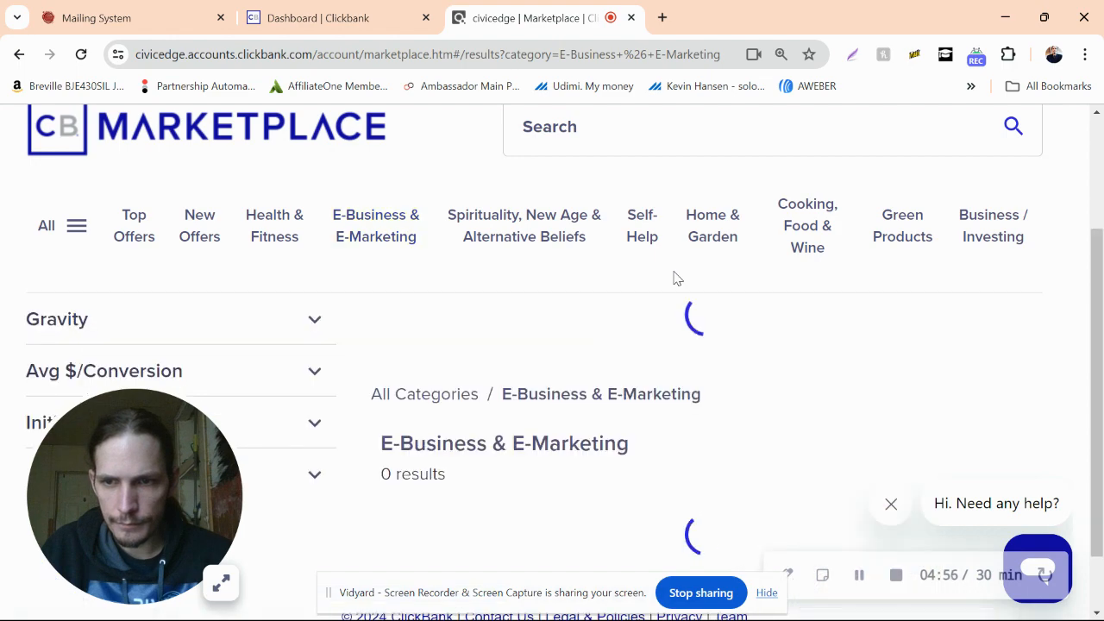
{"action": "scroll", "coordinate": [675, 293], "scroll_direction": "down", "scroll_amount": 2}
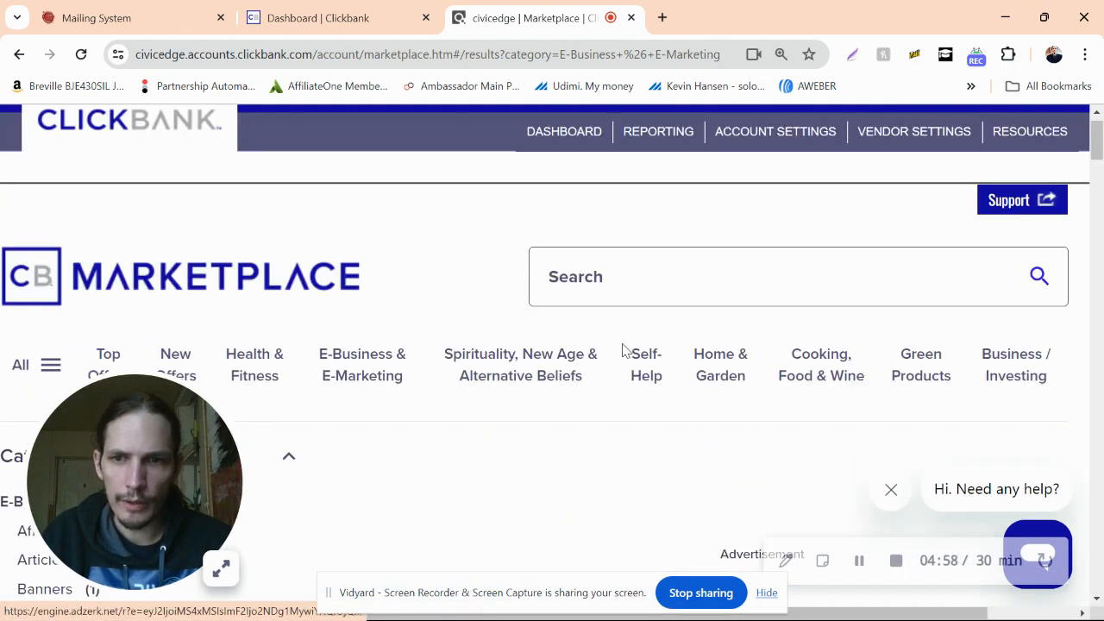
{"action": "scroll", "coordinate": [627, 353], "scroll_direction": "down", "scroll_amount": 6}
{"action": "scroll", "coordinate": [630, 359], "scroll_direction": "down", "scroll_amount": 5}
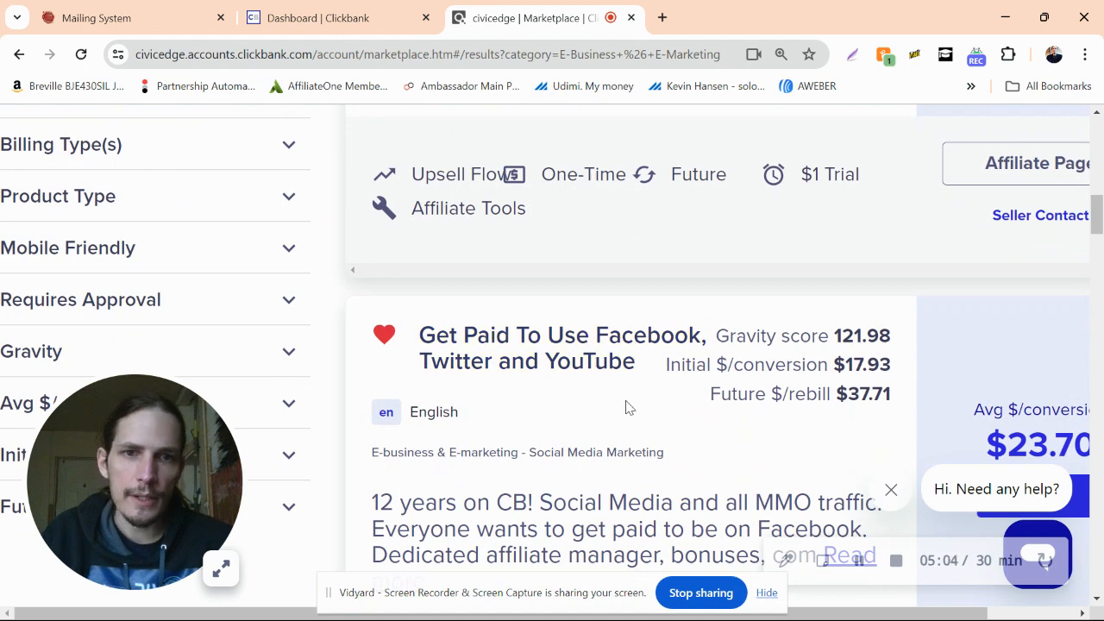
{"action": "scroll", "coordinate": [733, 396], "scroll_direction": "down", "scroll_amount": 2}
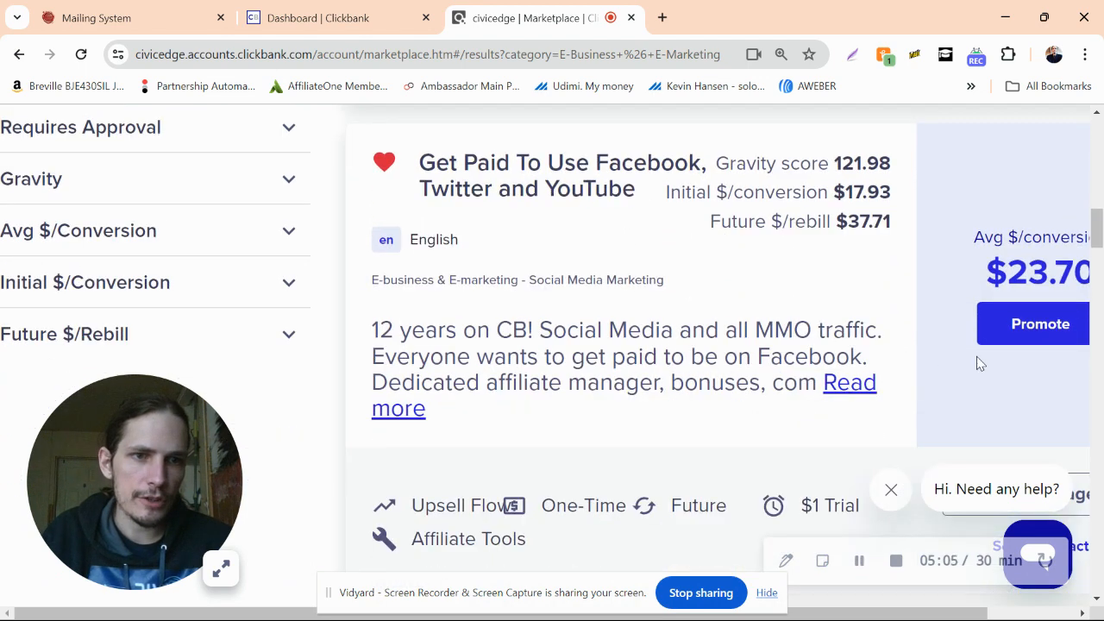
Fill in MLGS as the tracking ID in the social media offer's affiliate link form, and close the form without creating a HopLink.
{"action": "left_click", "coordinate": [1021, 328]}
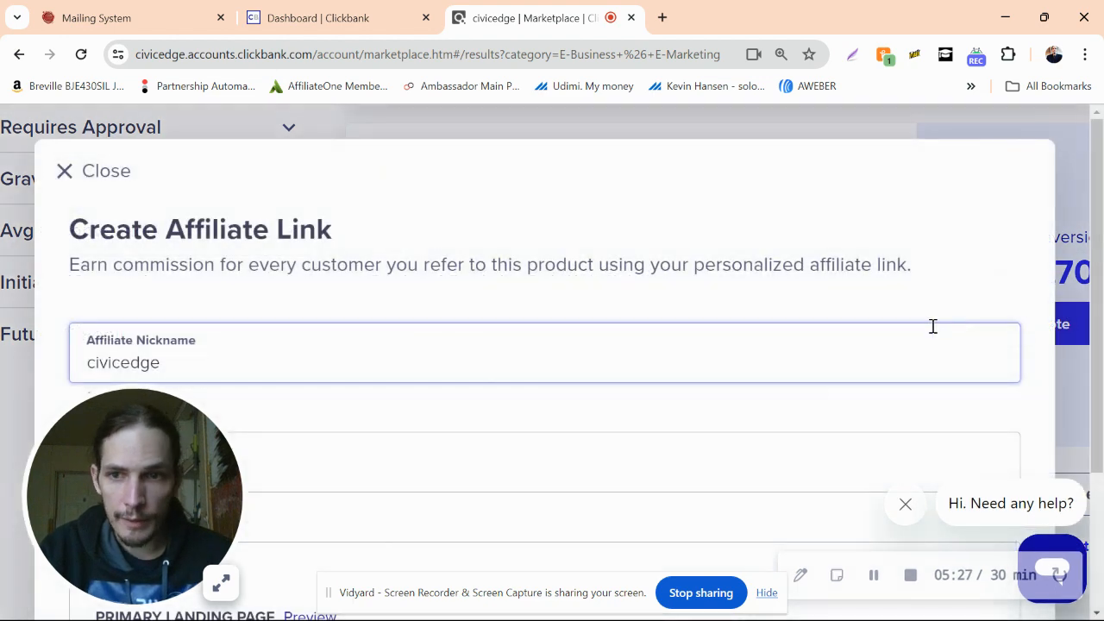
{"action": "scroll", "coordinate": [594, 315], "scroll_direction": "down", "scroll_amount": 1}
{"action": "scroll", "coordinate": [592, 313], "scroll_direction": "down", "scroll_amount": 1}
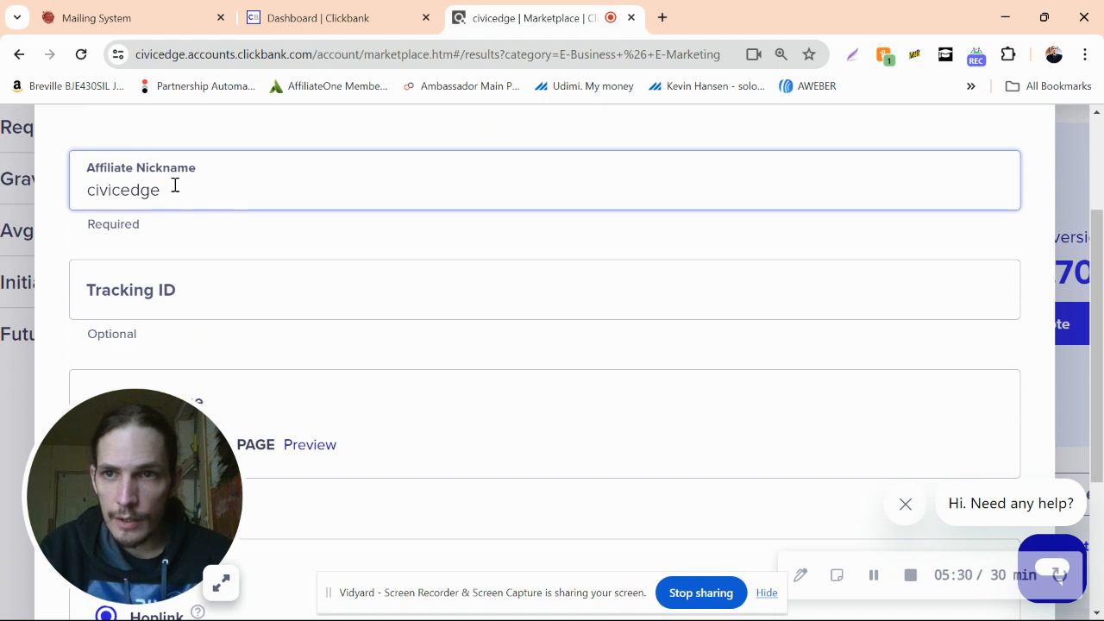
{"action": "left_click", "coordinate": [167, 270]}
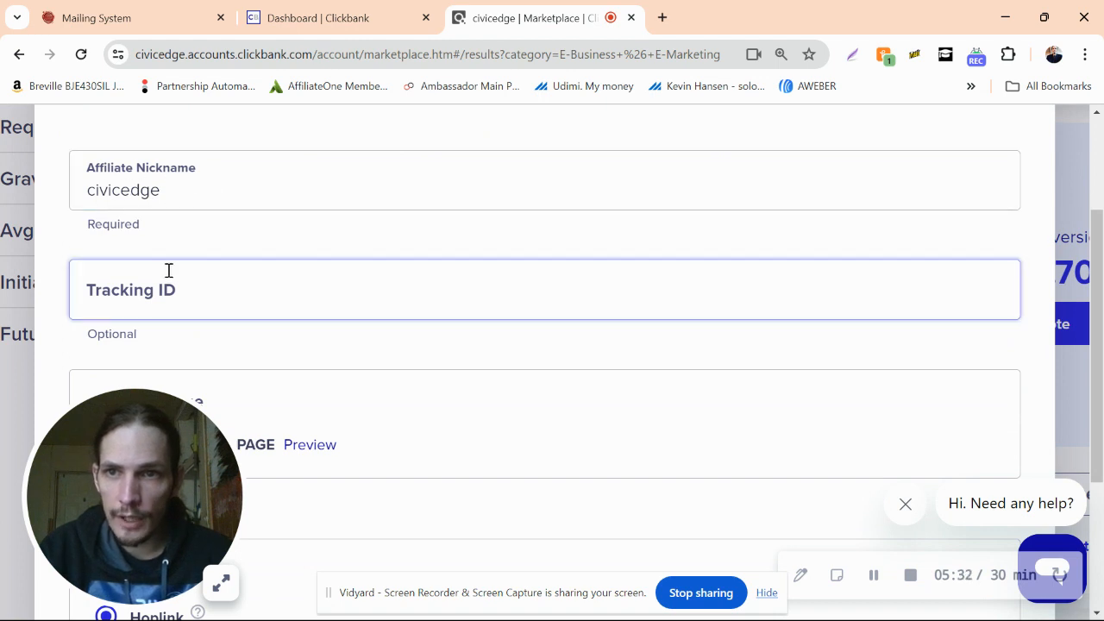
{"action": "scroll", "coordinate": [164, 263], "scroll_direction": "down", "scroll_amount": 2}
{"action": "left_click", "coordinate": [167, 136]}
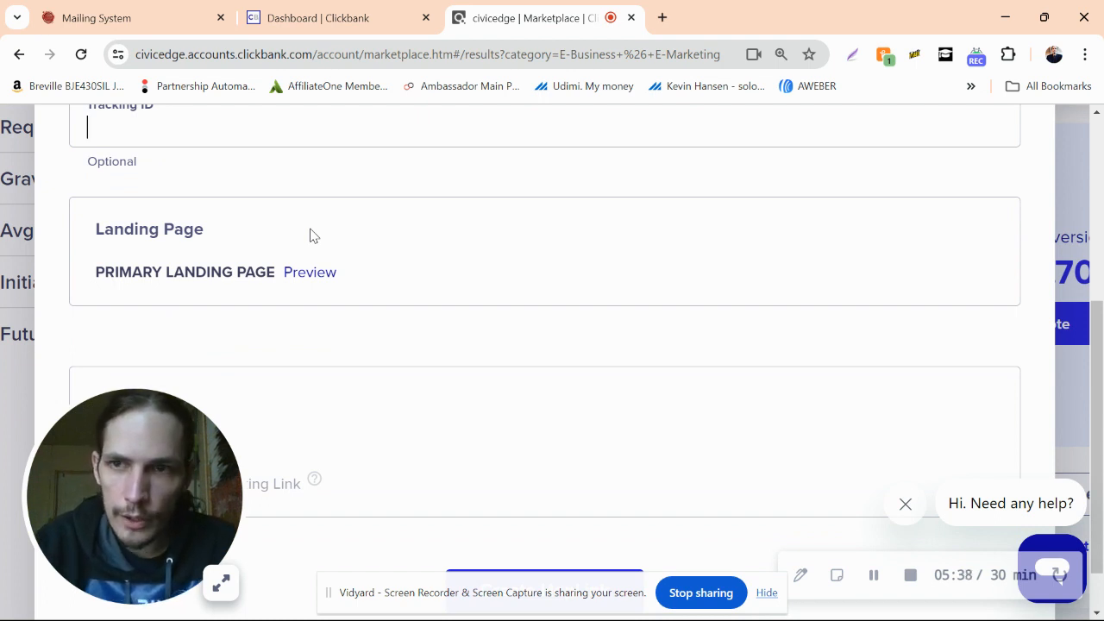
{"action": "type", "text": "MLGS"}
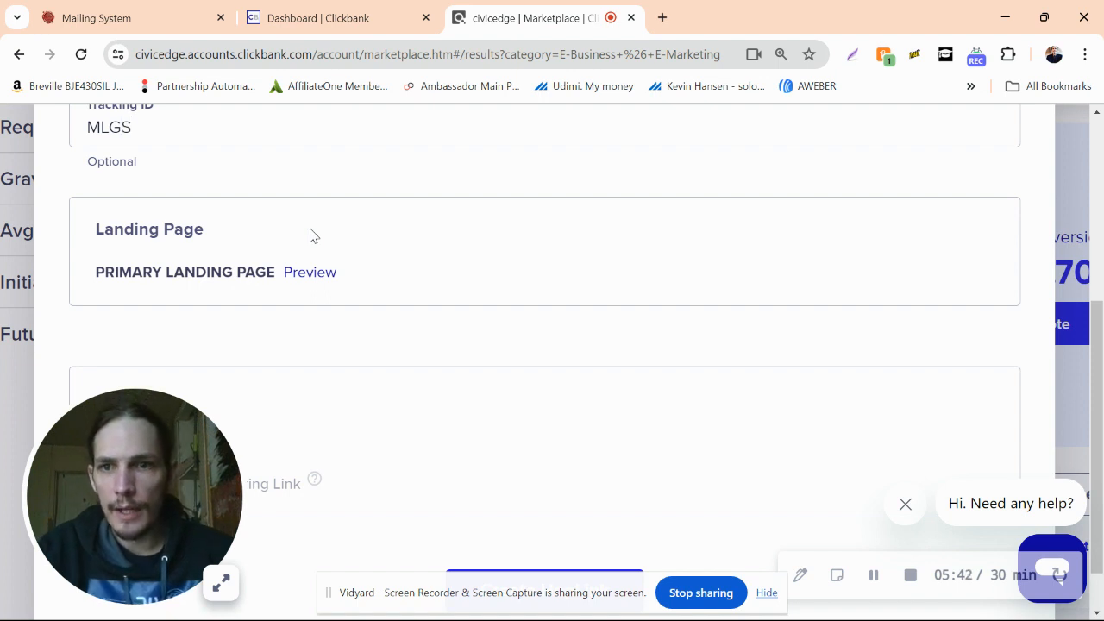
{"action": "scroll", "coordinate": [310, 236], "scroll_direction": "down", "scroll_amount": 1}
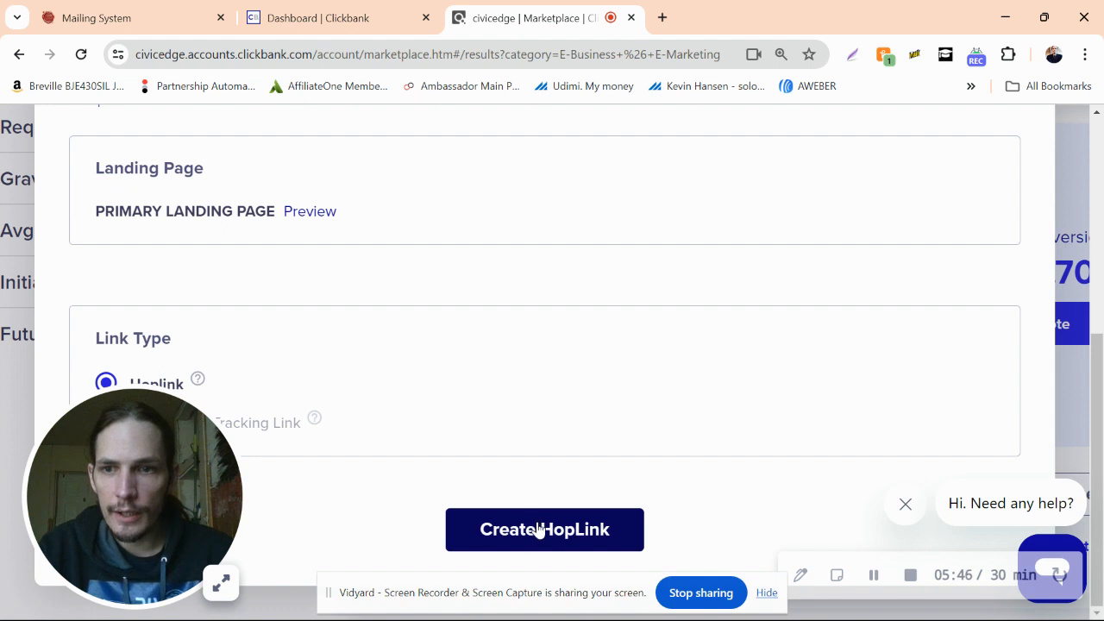
{"action": "scroll", "coordinate": [875, 333], "scroll_direction": "up", "scroll_amount": 5}
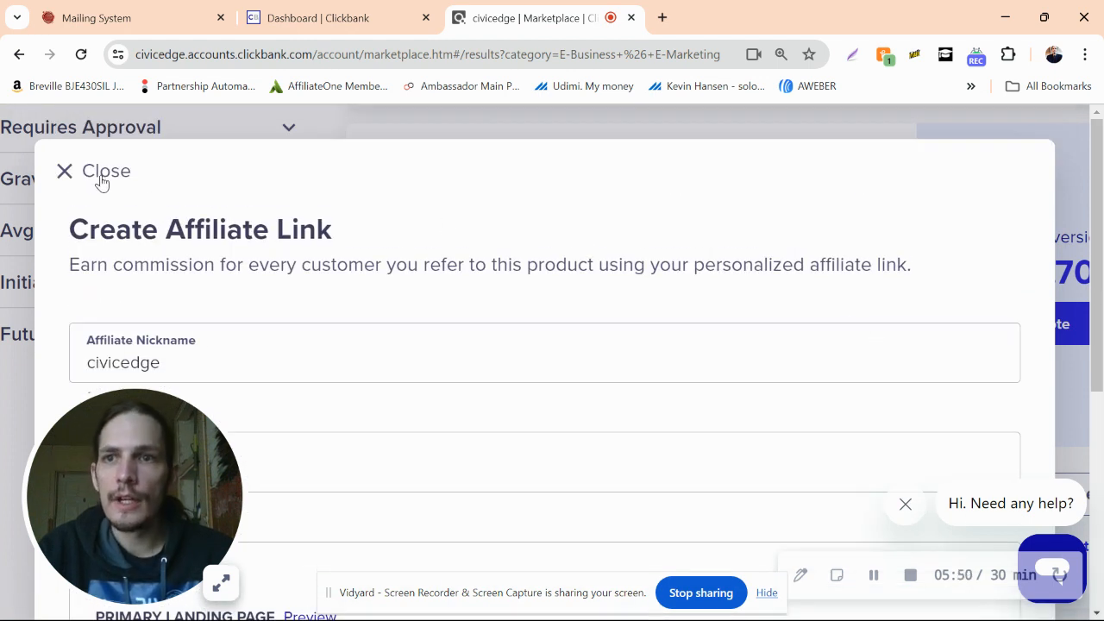
{"action": "left_click", "coordinate": [98, 172]}
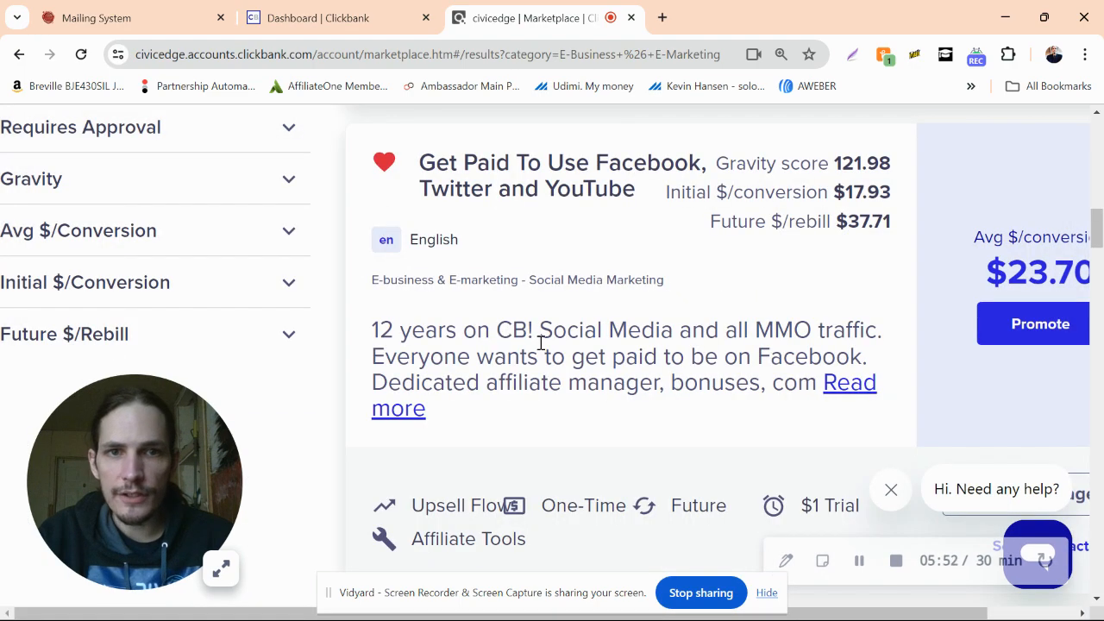
{"action": "scroll", "coordinate": [651, 326], "scroll_direction": "up", "scroll_amount": 6}
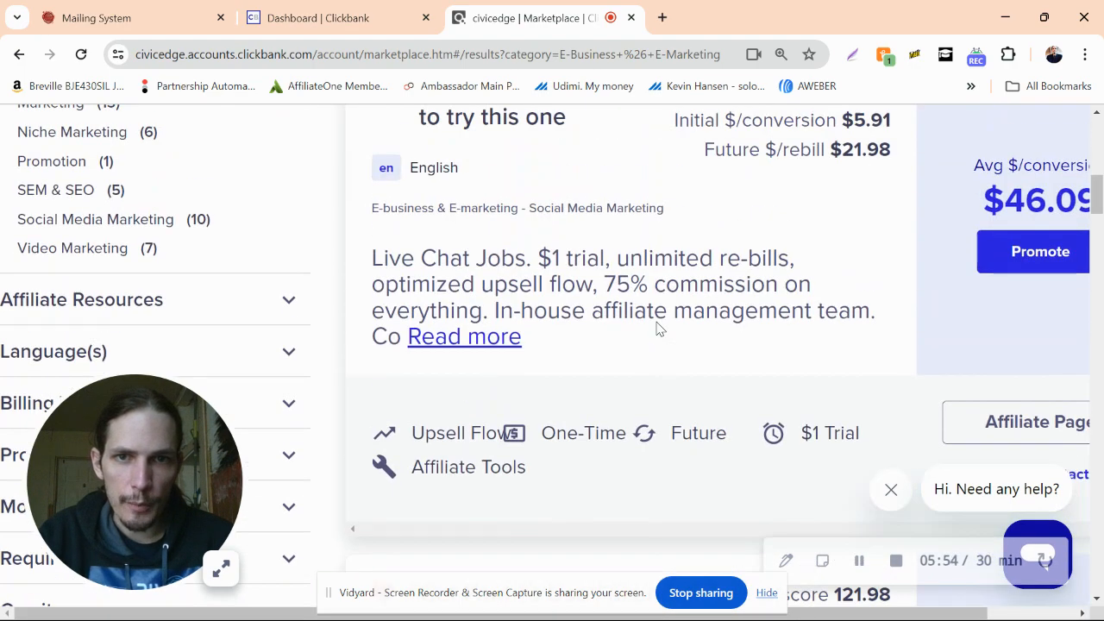
Compare the gravity, initial conversion and rebill figures of the Live Chat Jobs and "Get Paid To Use Facebook, Twitter and YouTube" offers.
{"action": "scroll", "coordinate": [657, 328], "scroll_direction": "up", "scroll_amount": 2}
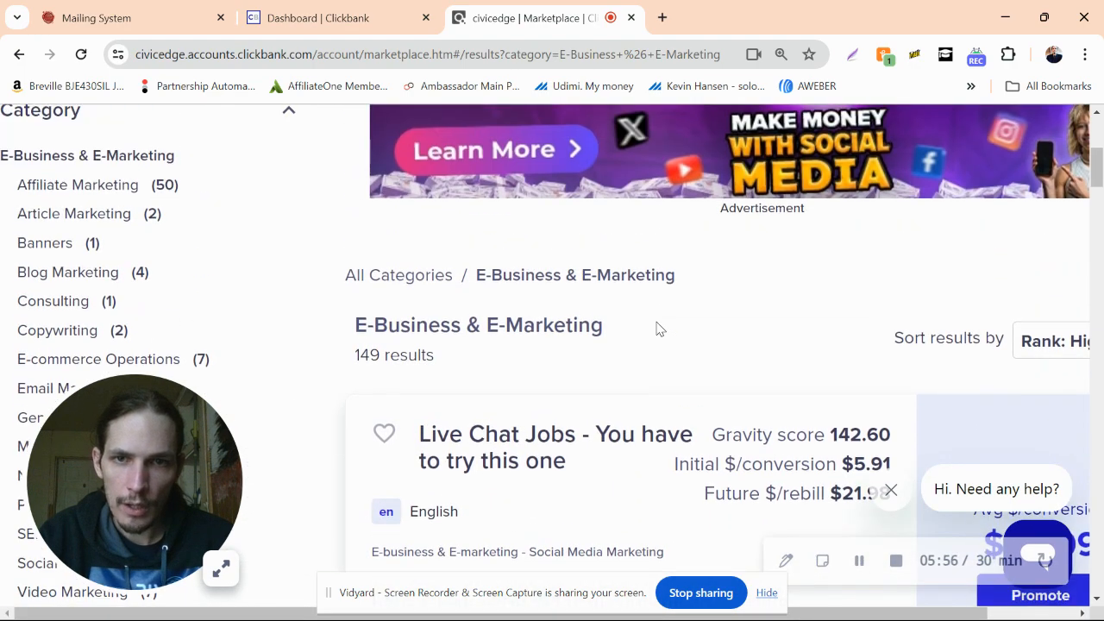
{"action": "scroll", "coordinate": [657, 328], "scroll_direction": "down", "scroll_amount": 5}
{"action": "scroll", "coordinate": [651, 332], "scroll_direction": "down", "scroll_amount": 2}
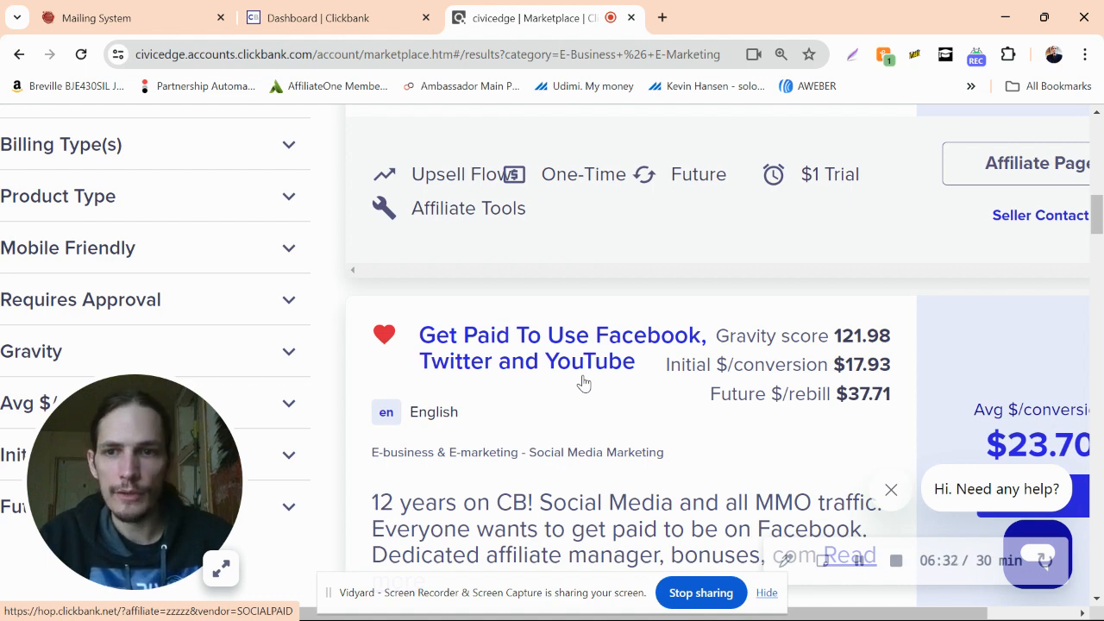
{"action": "scroll", "coordinate": [583, 382], "scroll_direction": "down", "scroll_amount": 1}
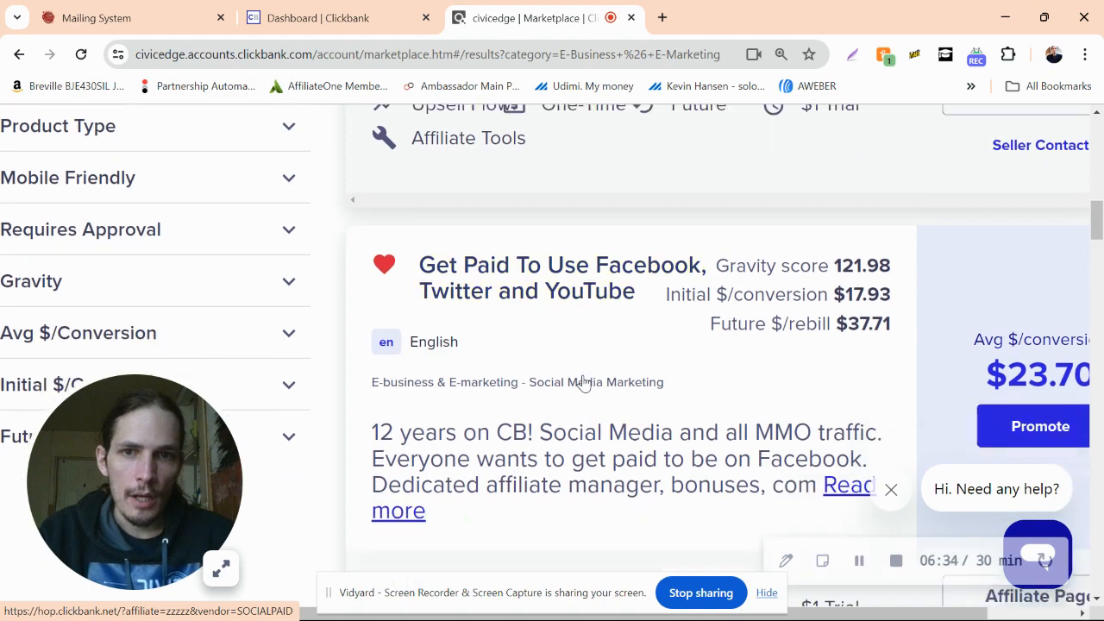
{"action": "scroll", "coordinate": [583, 382], "scroll_direction": "up", "scroll_amount": 6}
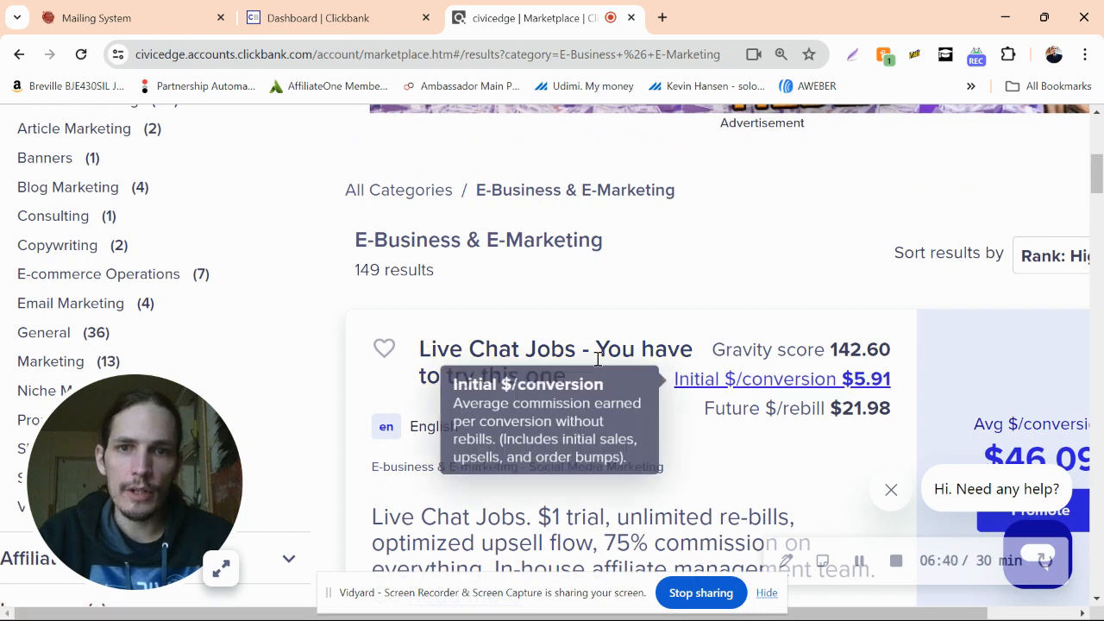
{"action": "scroll", "coordinate": [492, 411], "scroll_direction": "down", "scroll_amount": 8}
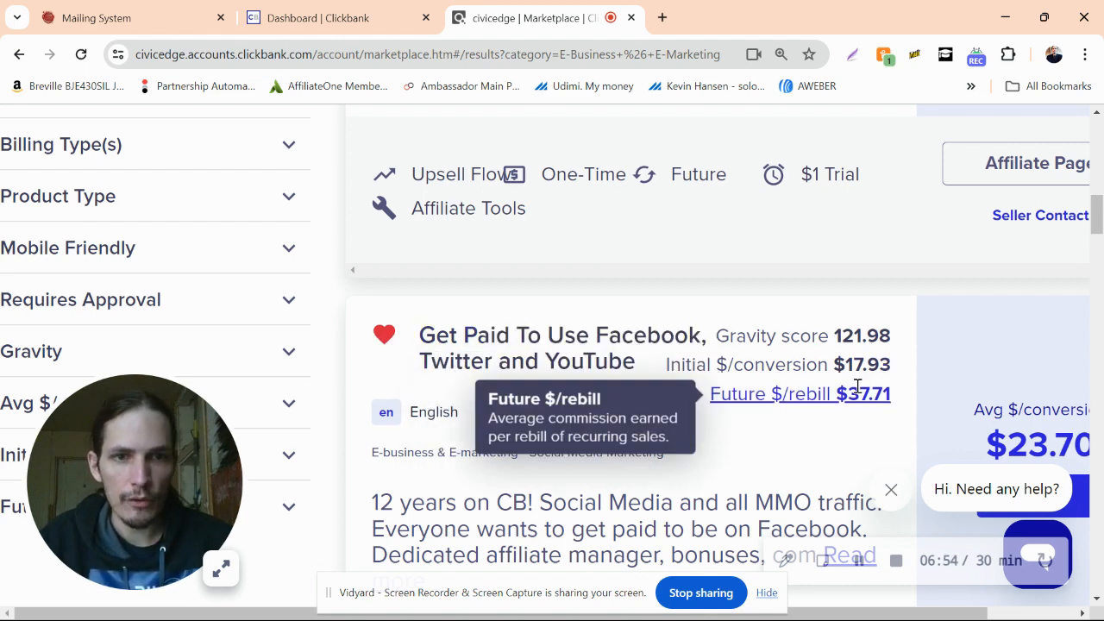
{"action": "mouse_move", "coordinate": [887, 365]}
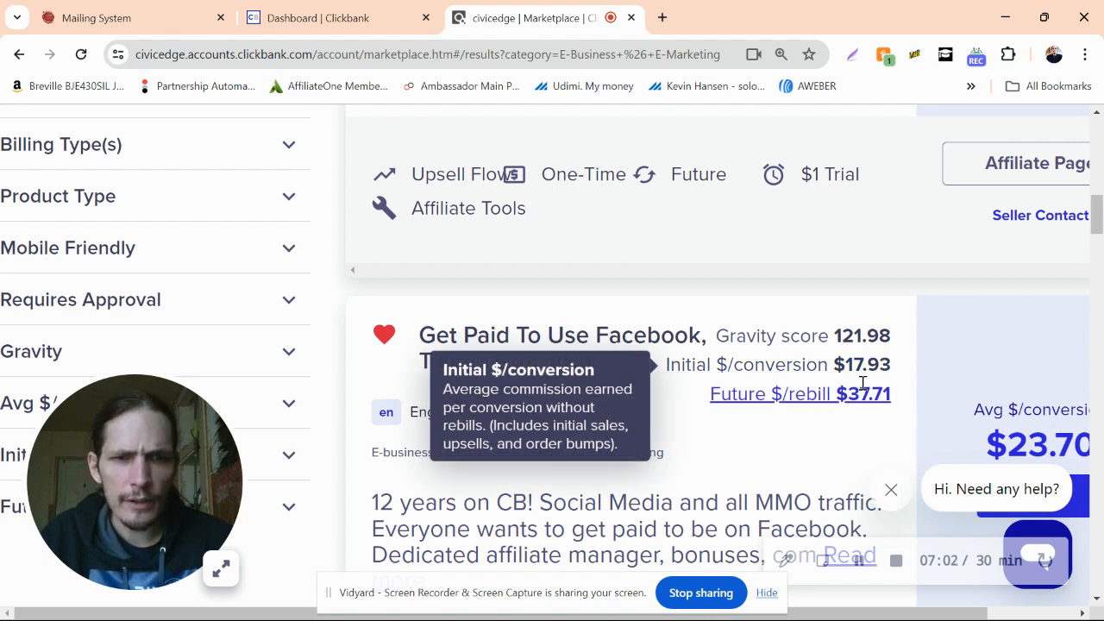
{"action": "scroll", "coordinate": [862, 390], "scroll_direction": "down", "scroll_amount": 1}
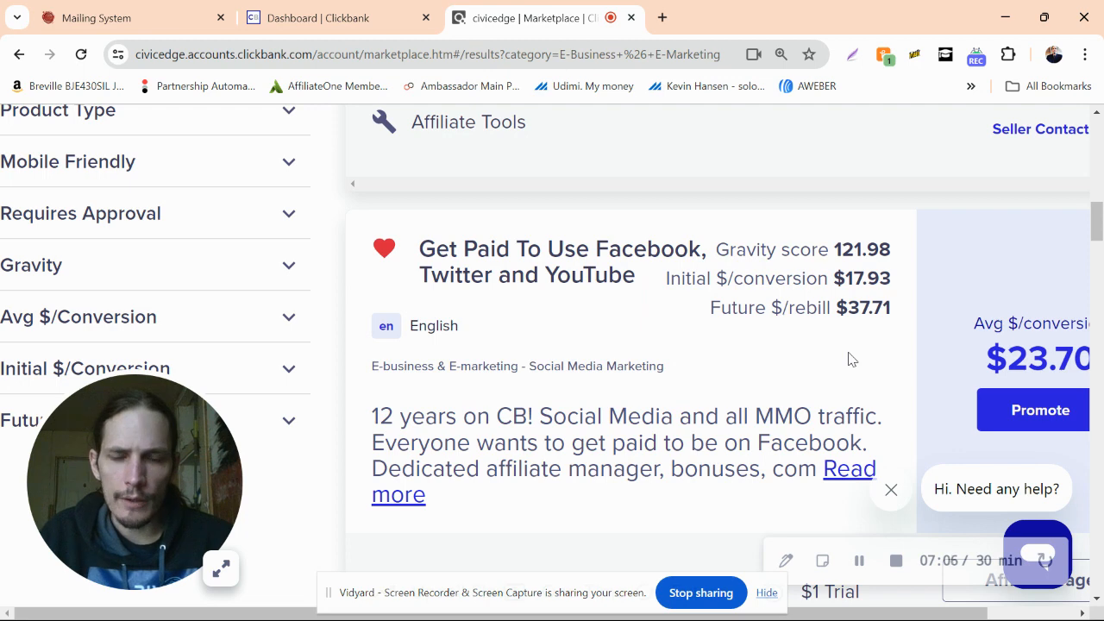
{"action": "scroll", "coordinate": [851, 358], "scroll_direction": "down", "scroll_amount": 1}
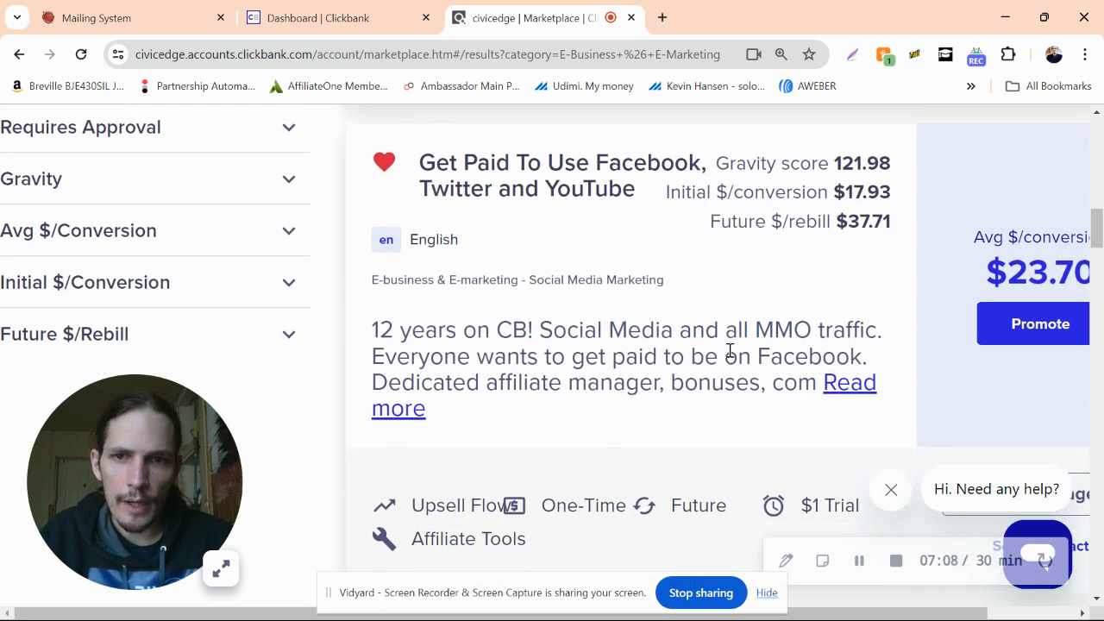
Open the affiliate page of the "Get Paid To Use Facebook, Twitter and YouTube" offer in a new tab and switch to it.
{"action": "scroll", "coordinate": [970, 354], "scroll_direction": "down", "scroll_amount": 2}
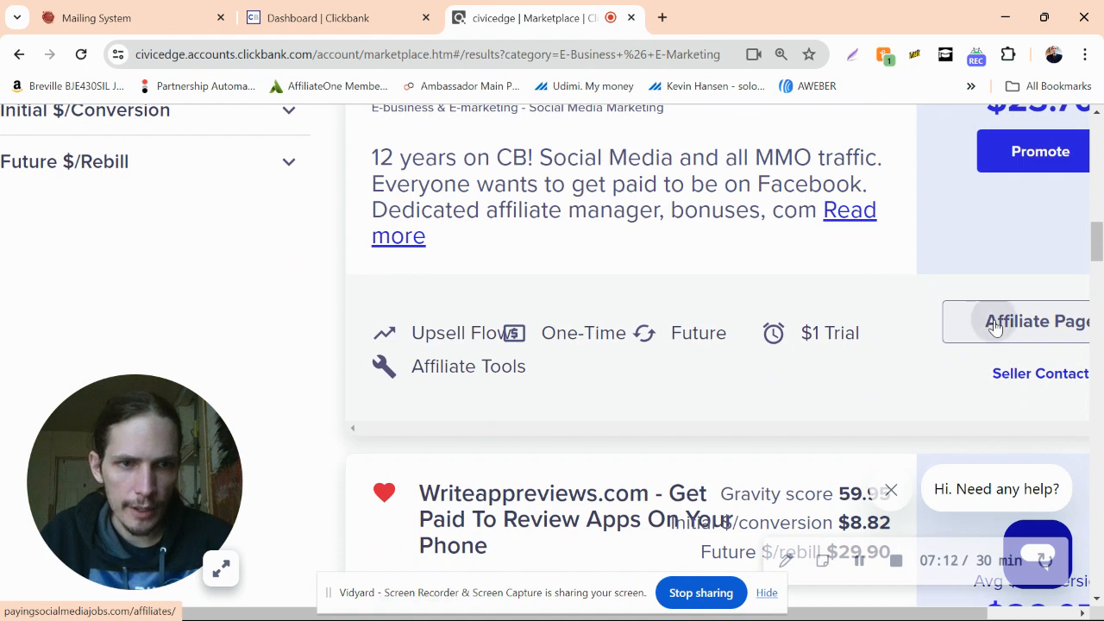
{"action": "right_click", "coordinate": [994, 325]}
{"action": "left_click", "coordinate": [958, 341]}
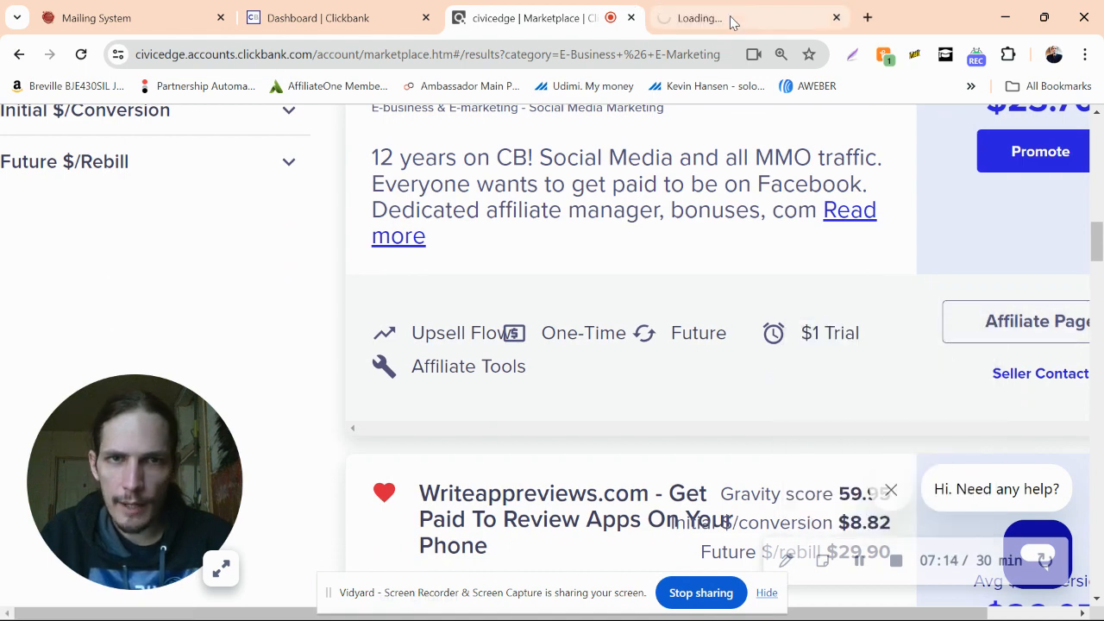
{"action": "left_click", "coordinate": [729, 16]}
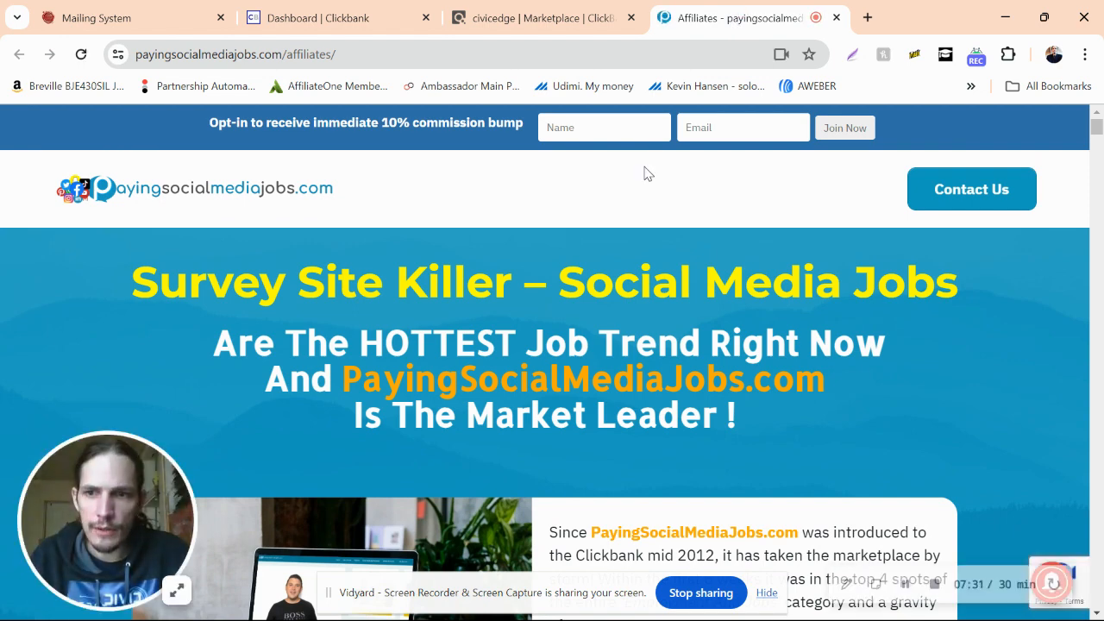
Review the promotional resource links and the commission details on the PayingSocialMediaJobs affiliate page.
{"action": "scroll", "coordinate": [645, 172], "scroll_direction": "down", "scroll_amount": 6}
{"action": "scroll", "coordinate": [646, 167], "scroll_direction": "down", "scroll_amount": 1}
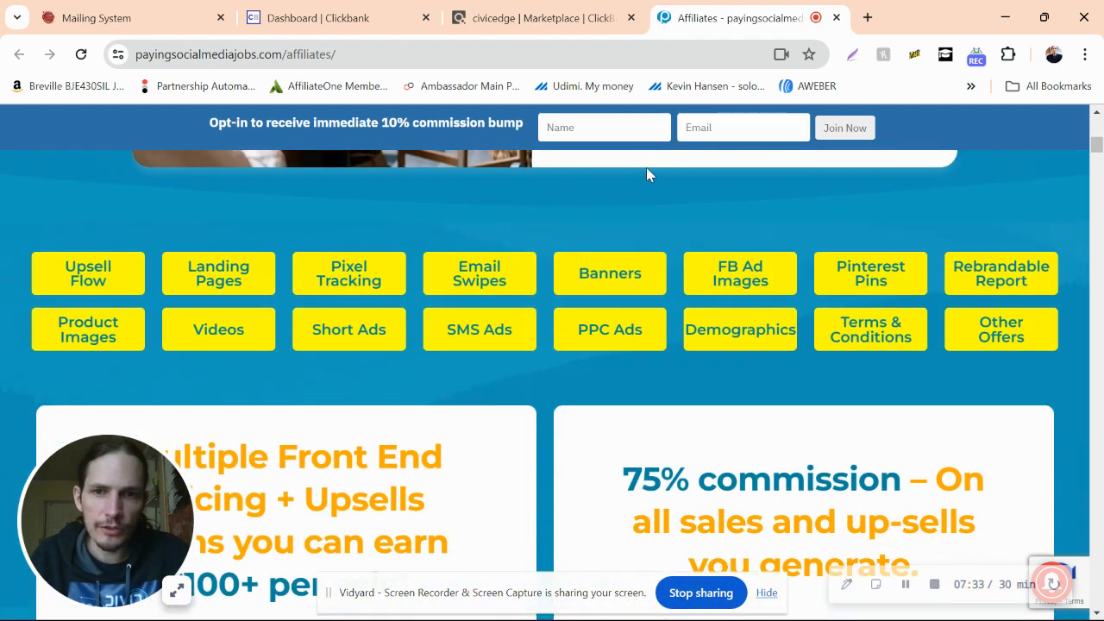
{"action": "scroll", "coordinate": [739, 393], "scroll_direction": "down", "scroll_amount": 1}
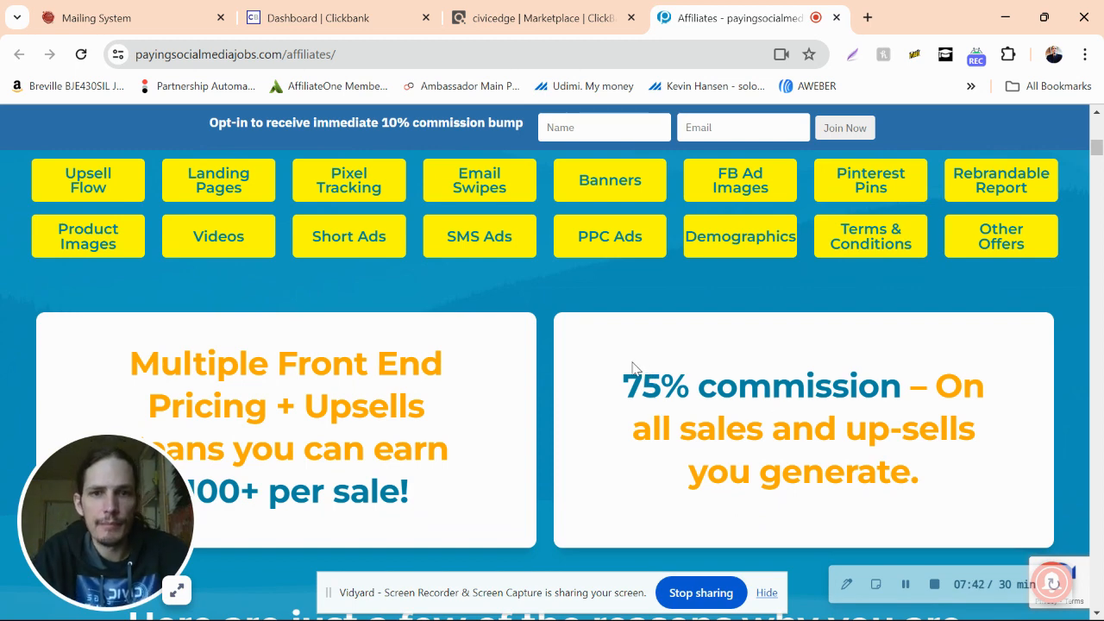
{"action": "scroll", "coordinate": [544, 398], "scroll_direction": "up", "scroll_amount": 2}
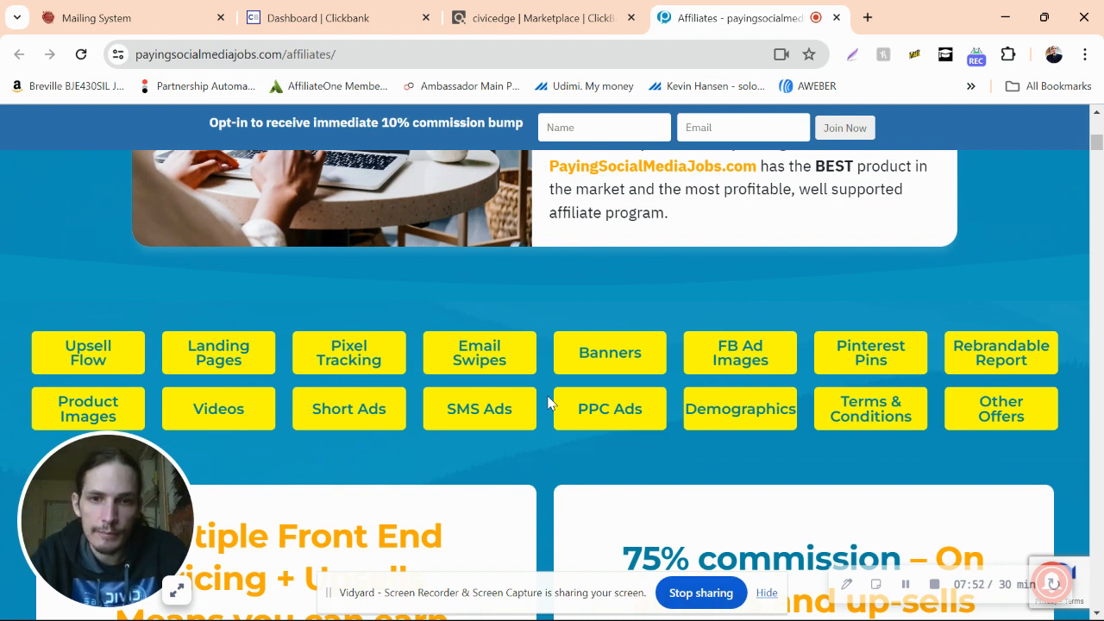
{"action": "scroll", "coordinate": [547, 402], "scroll_direction": "down", "scroll_amount": 3}
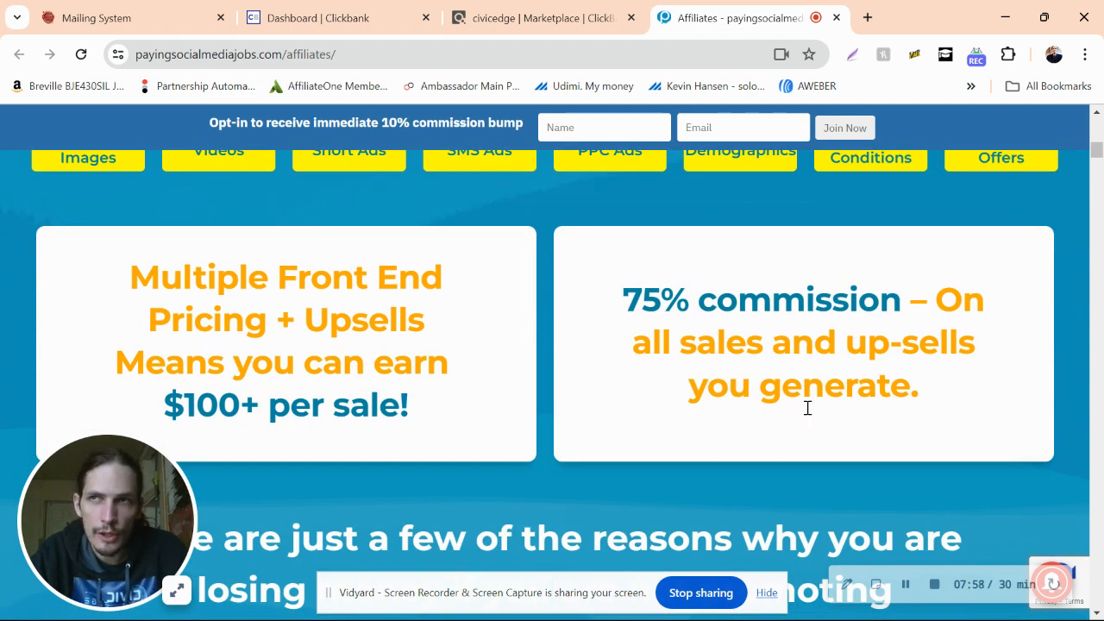
{"action": "scroll", "coordinate": [634, 369], "scroll_direction": "up", "scroll_amount": 2}
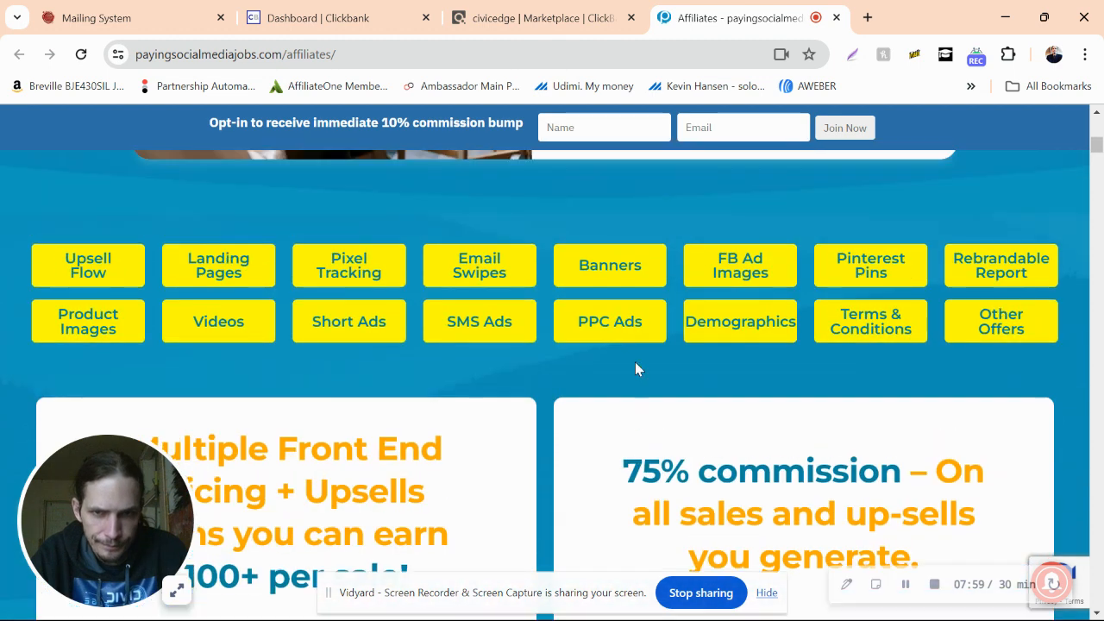
{"action": "scroll", "coordinate": [635, 371], "scroll_direction": "up", "scroll_amount": 1}
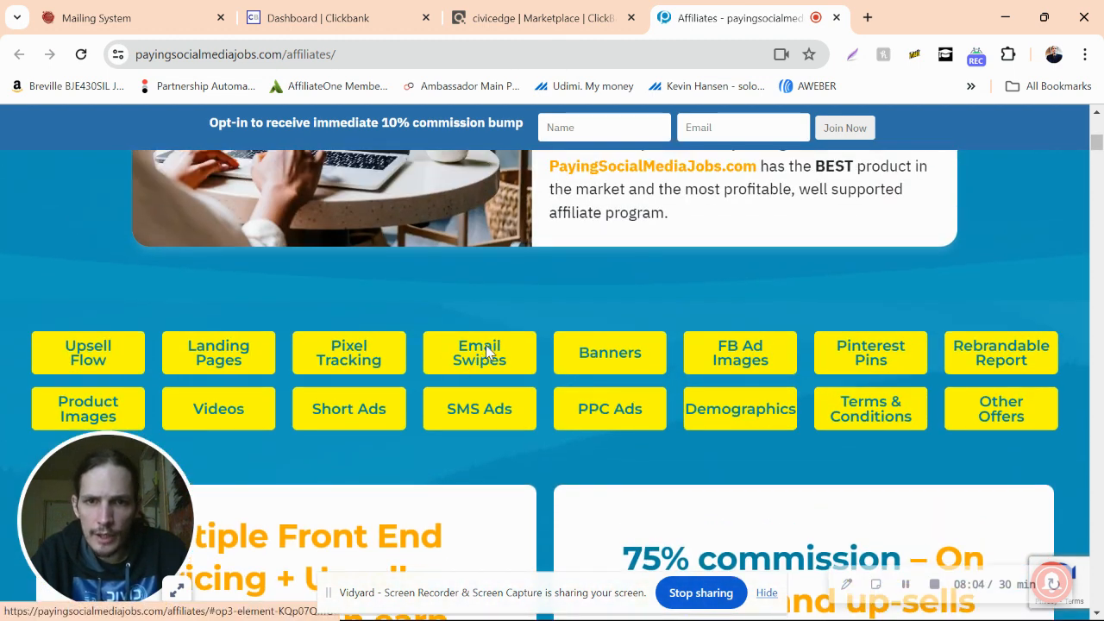
Go to the affiliate page's Email Swipes section and expand Email 1 to show its subject and body.
{"action": "left_click", "coordinate": [483, 350]}
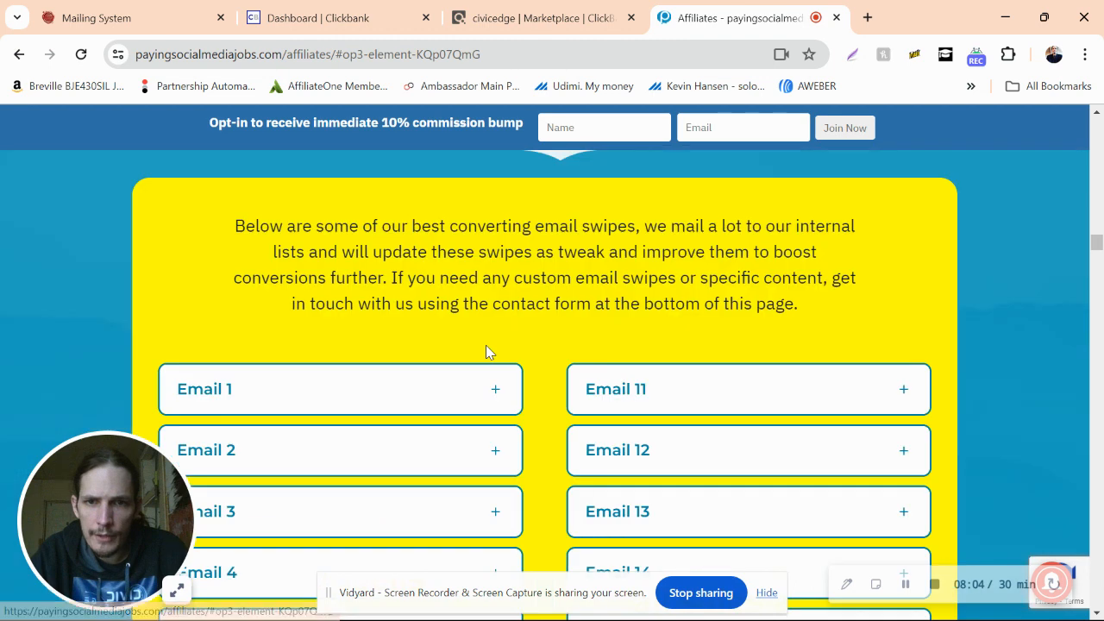
{"action": "left_click", "coordinate": [240, 386]}
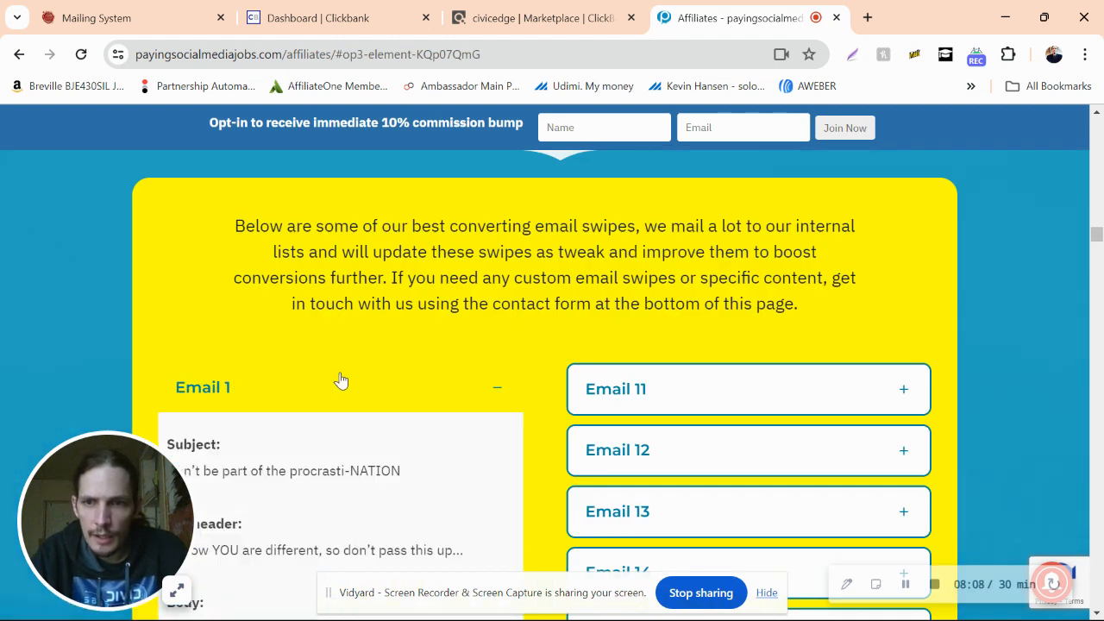
{"action": "scroll", "coordinate": [340, 381], "scroll_direction": "down", "scroll_amount": 1}
{"action": "scroll", "coordinate": [340, 382], "scroll_direction": "down", "scroll_amount": 1}
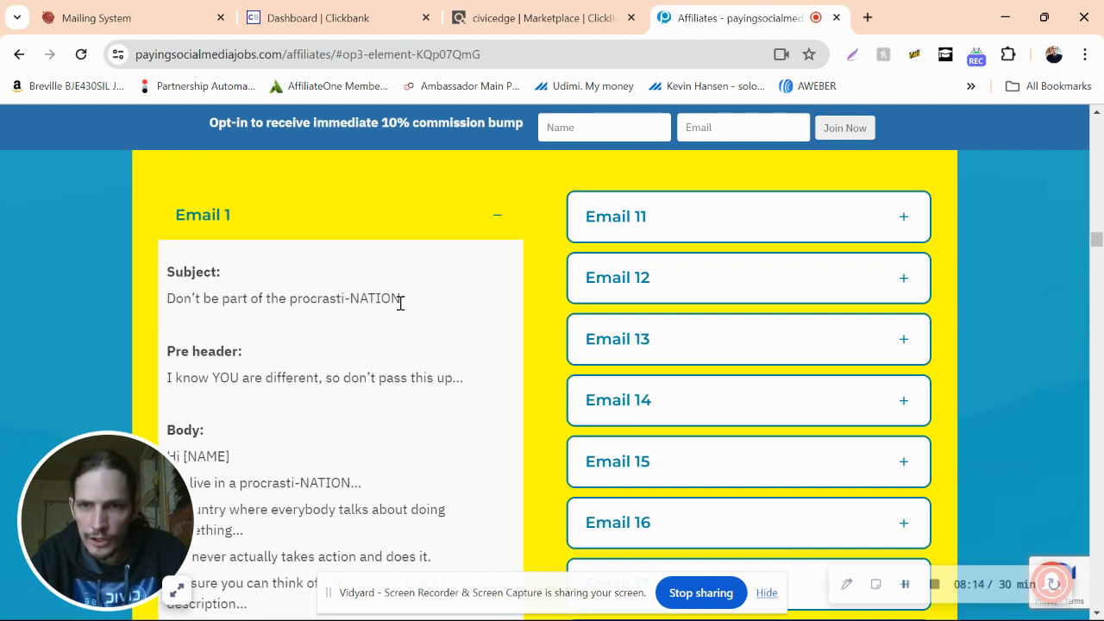
Circle Email 1's subject line and pre-header with the screen pen, and mark the opening paragraphs of its body.
{"action": "left_click", "coordinate": [843, 584]}
{"action": "mouse_move", "coordinate": [175, 286]}
{"action": "left_mouse_down"}
{"action": "mouse_move", "coordinate": [178, 318]}
{"action": "mouse_move", "coordinate": [412, 317]}
{"action": "mouse_move", "coordinate": [259, 285]}
{"action": "left_mouse_up"}
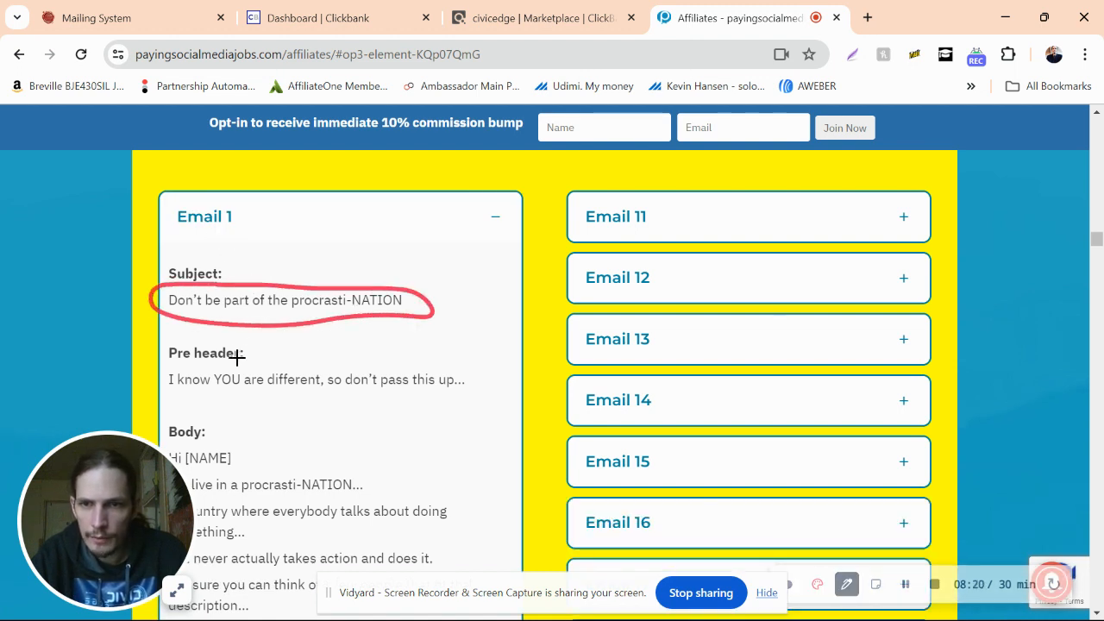
{"action": "mouse_move", "coordinate": [233, 366]}
{"action": "left_mouse_down"}
{"action": "mouse_move", "coordinate": [181, 365]}
{"action": "mouse_move", "coordinate": [160, 380]}
{"action": "mouse_move", "coordinate": [444, 403]}
{"action": "mouse_move", "coordinate": [347, 362]}
{"action": "mouse_move", "coordinate": [244, 364]}
{"action": "mouse_move", "coordinate": [226, 376]}
{"action": "left_mouse_up"}
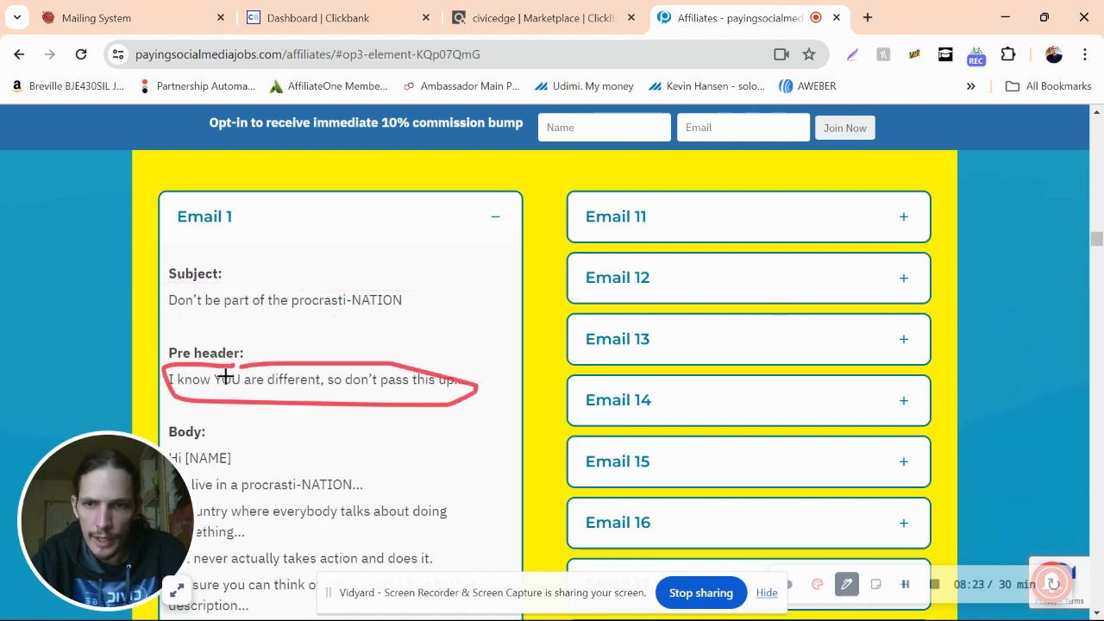
{"action": "scroll", "coordinate": [224, 449], "scroll_direction": "down", "scroll_amount": 2}
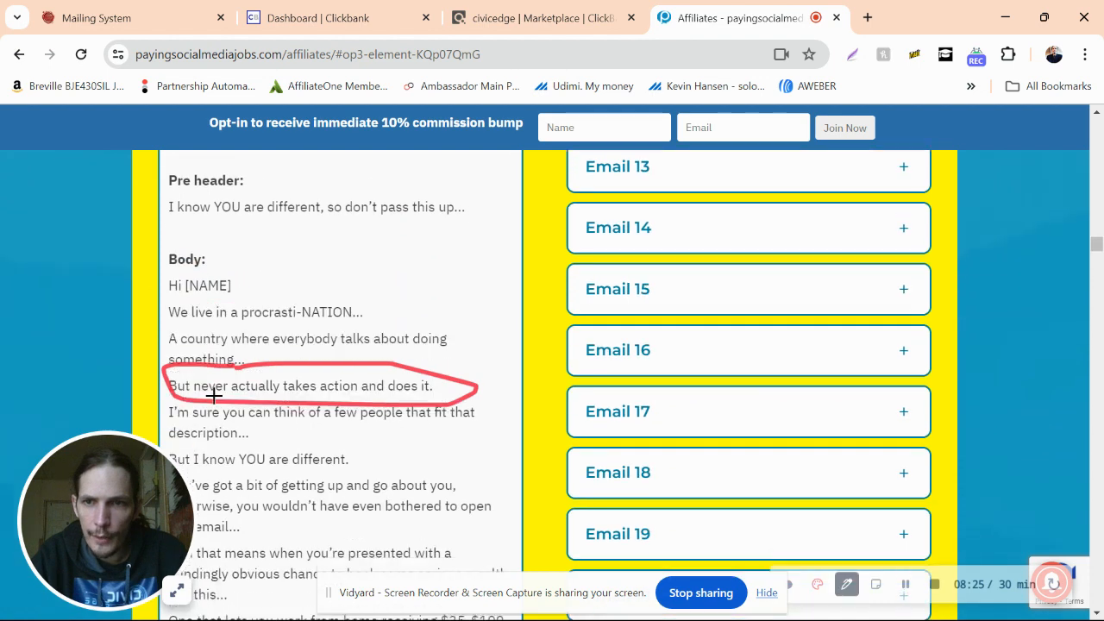
{"action": "mouse_move", "coordinate": [173, 276]}
{"action": "left_mouse_down"}
{"action": "mouse_move", "coordinate": [167, 318]}
{"action": "mouse_move", "coordinate": [190, 388]}
{"action": "mouse_move", "coordinate": [185, 414]}
{"action": "left_mouse_up"}
{"action": "left_click_drag", "start_coordinate": [195, 480], "coordinate": [203, 517]}
Read the rest of Email 1 through to its HopLink, circling the closing and signature, and return to its subject line.
{"action": "scroll", "coordinate": [263, 456], "scroll_direction": "down", "scroll_amount": 2}
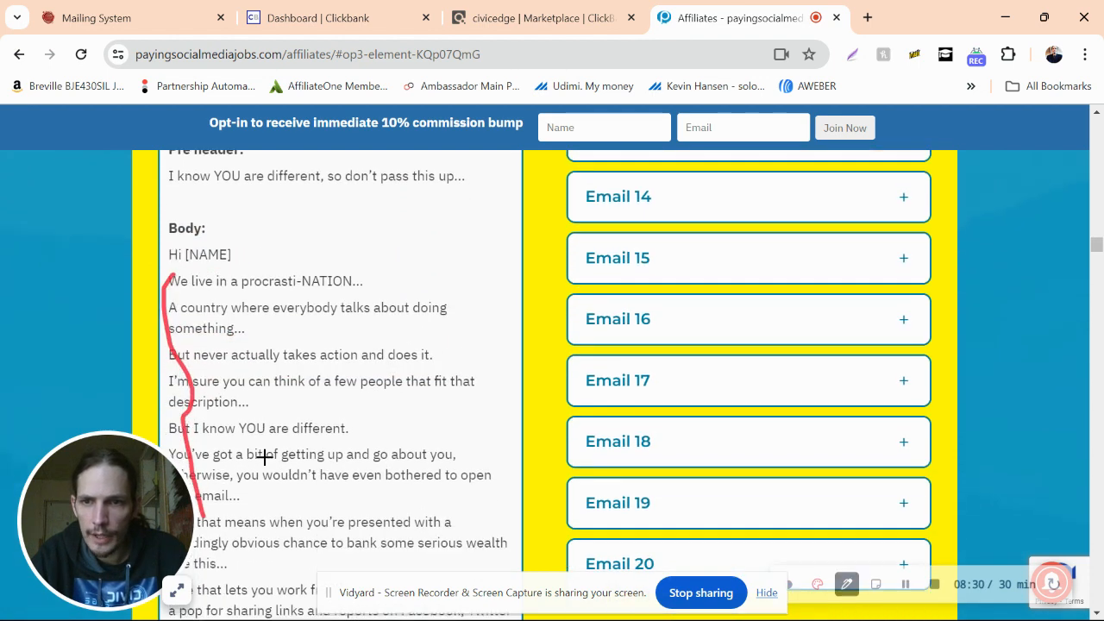
{"action": "scroll", "coordinate": [295, 465], "scroll_direction": "down", "scroll_amount": 3}
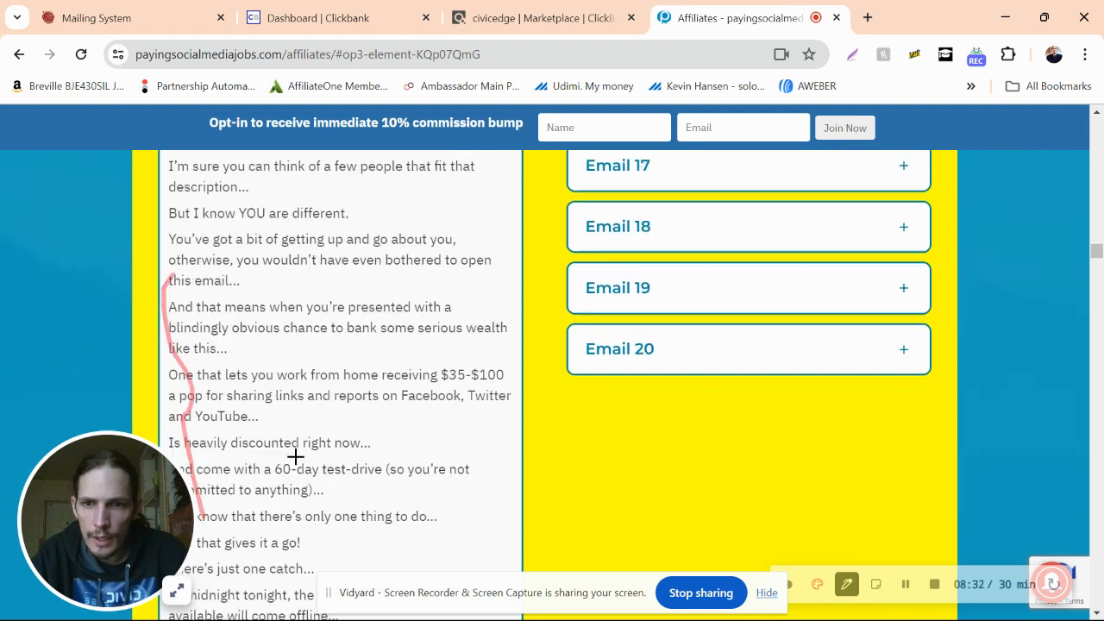
{"action": "scroll", "coordinate": [293, 435], "scroll_direction": "down", "scroll_amount": 2}
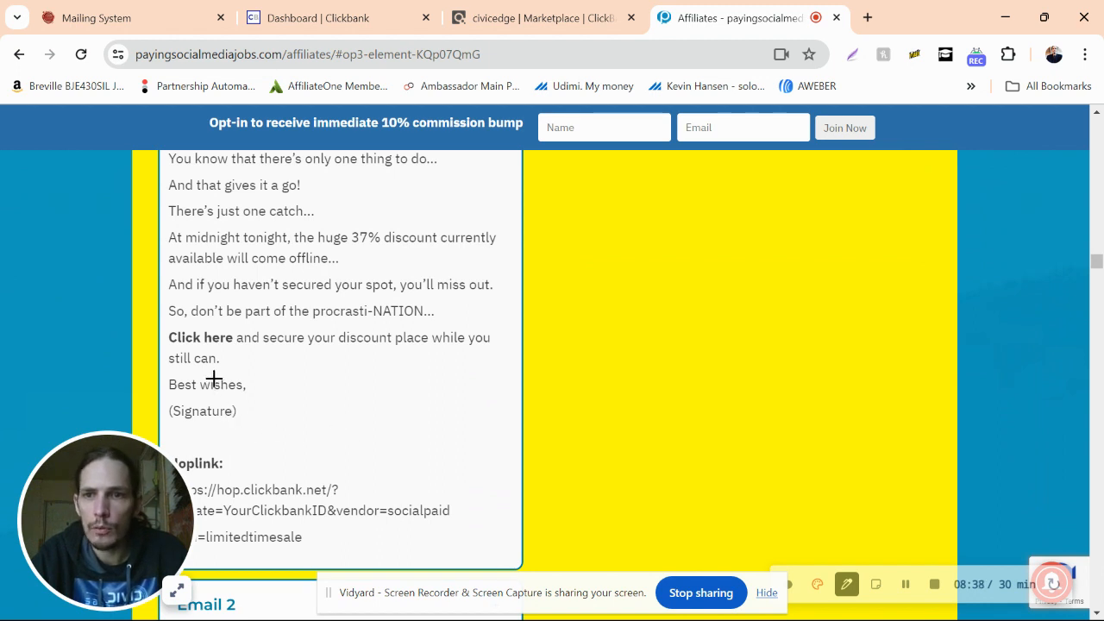
{"action": "mouse_move", "coordinate": [214, 377]}
{"action": "left_mouse_down"}
{"action": "mouse_move", "coordinate": [158, 372]}
{"action": "mouse_move", "coordinate": [234, 410]}
{"action": "mouse_move", "coordinate": [214, 376]}
{"action": "left_mouse_up"}
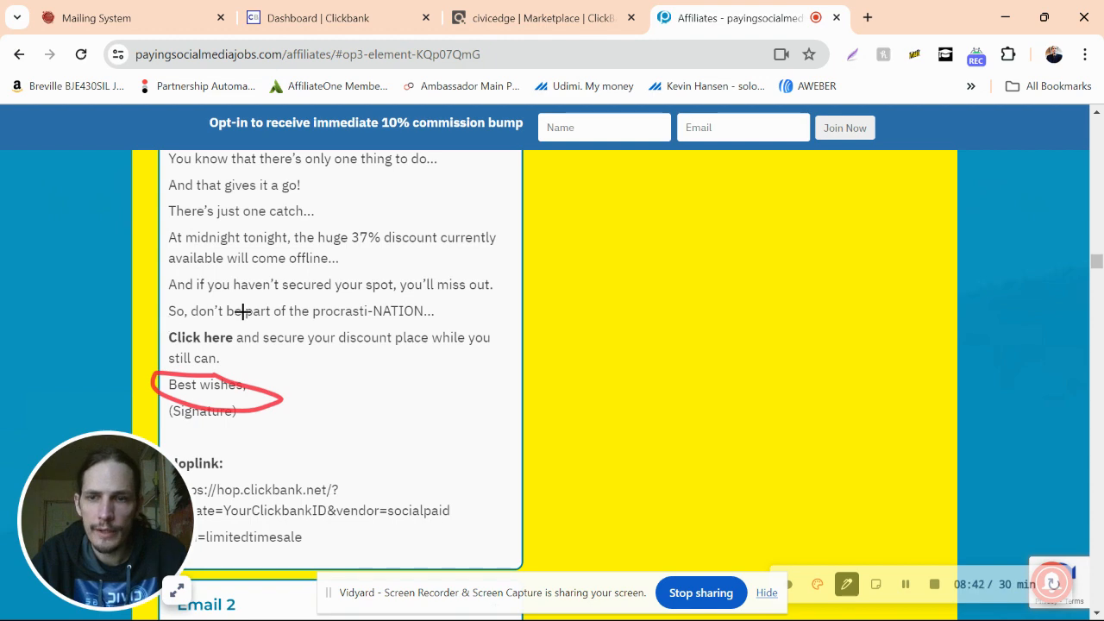
{"action": "scroll", "coordinate": [320, 335], "scroll_direction": "down", "scroll_amount": 2}
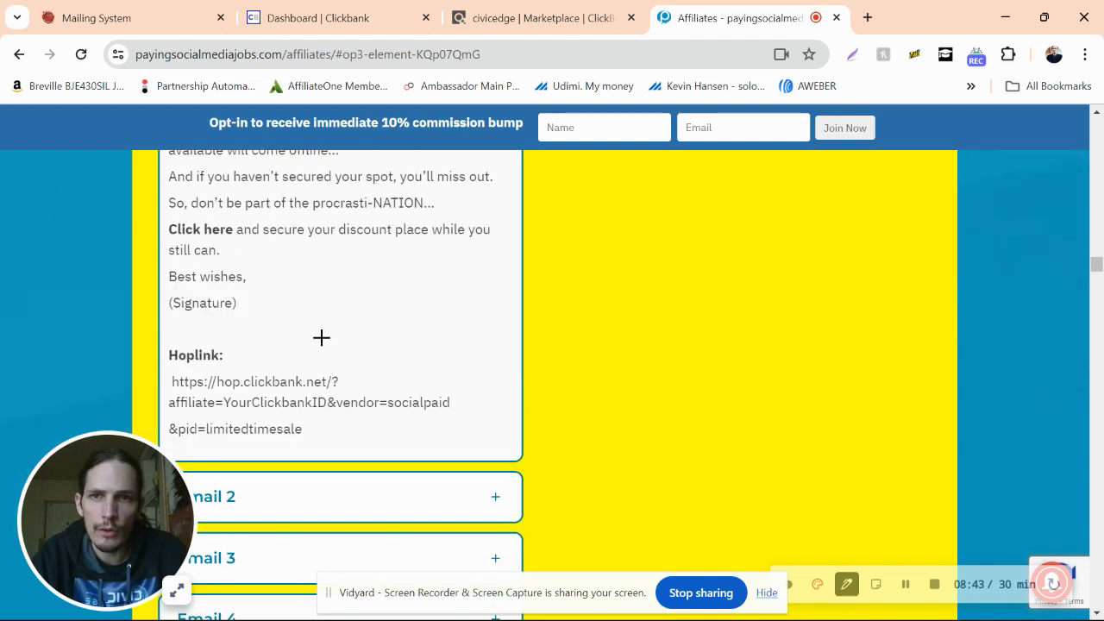
{"action": "scroll", "coordinate": [320, 335], "scroll_direction": "up", "scroll_amount": 15}
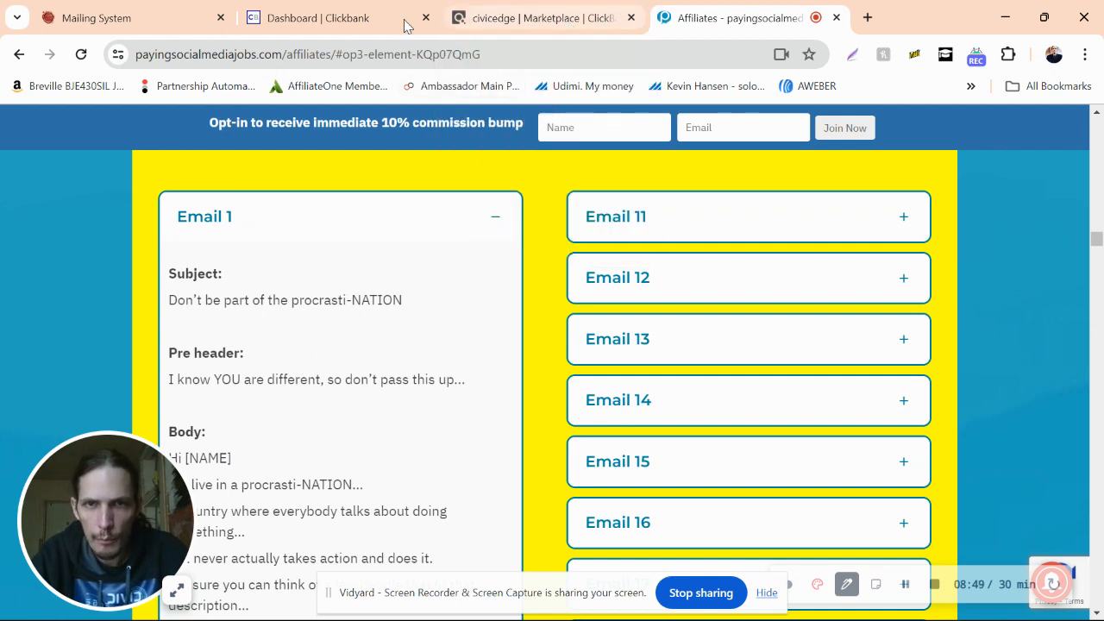
Switch to the My Lead Gen Secret mailing page, check the swipe text in its subject and message, and circle the {!firstname_fix} code.
{"action": "left_click", "coordinate": [93, 20]}
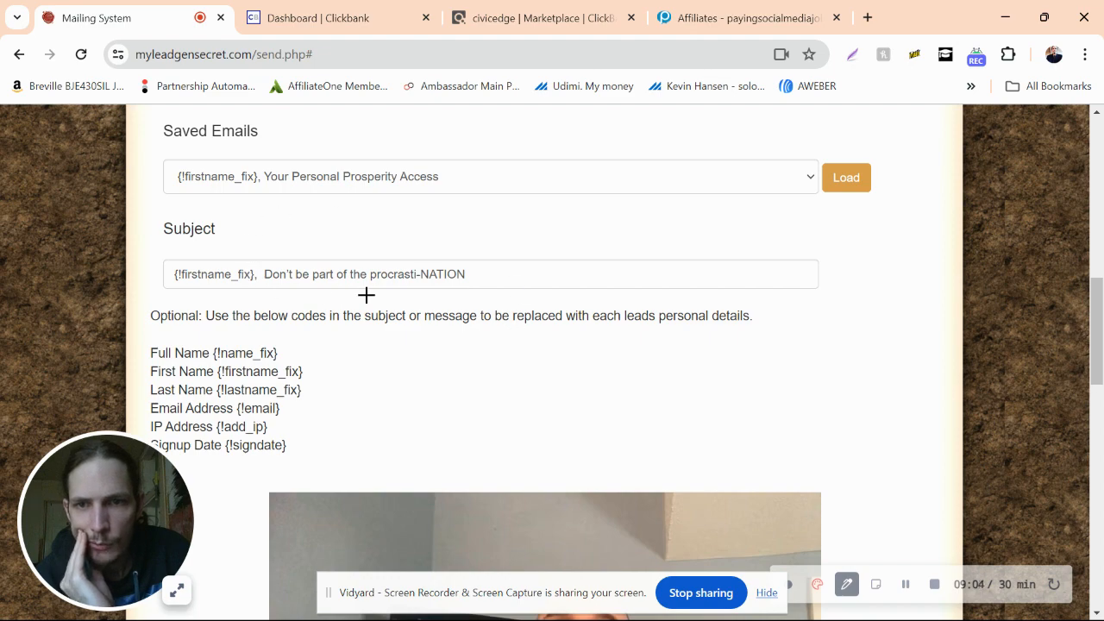
{"action": "scroll", "coordinate": [447, 285], "scroll_direction": "down", "scroll_amount": 7}
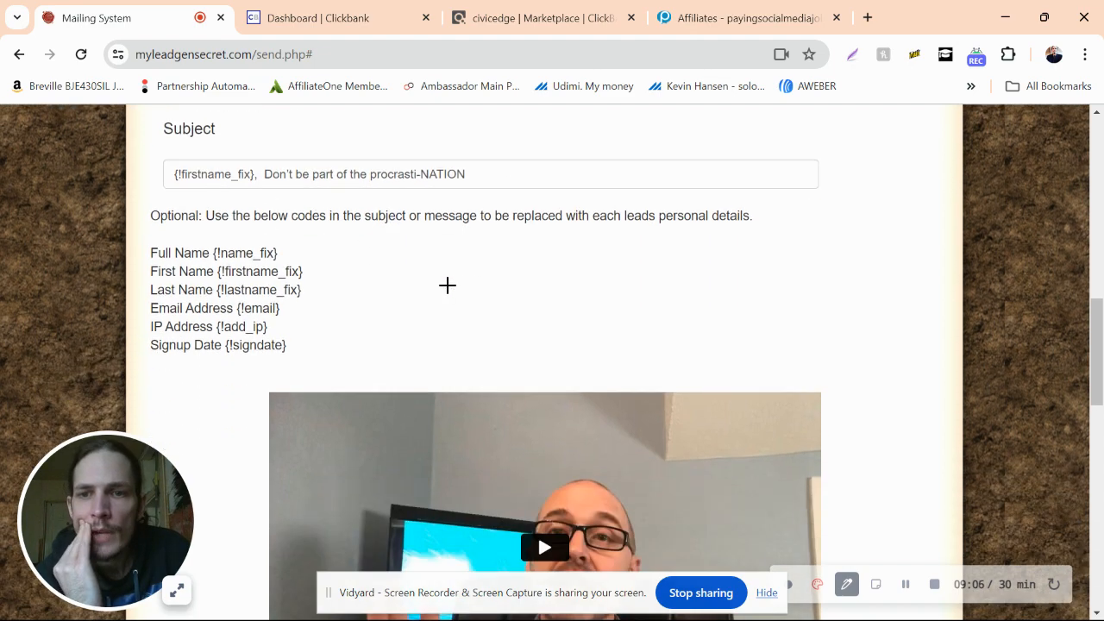
{"action": "scroll", "coordinate": [447, 285], "scroll_direction": "down", "scroll_amount": 2}
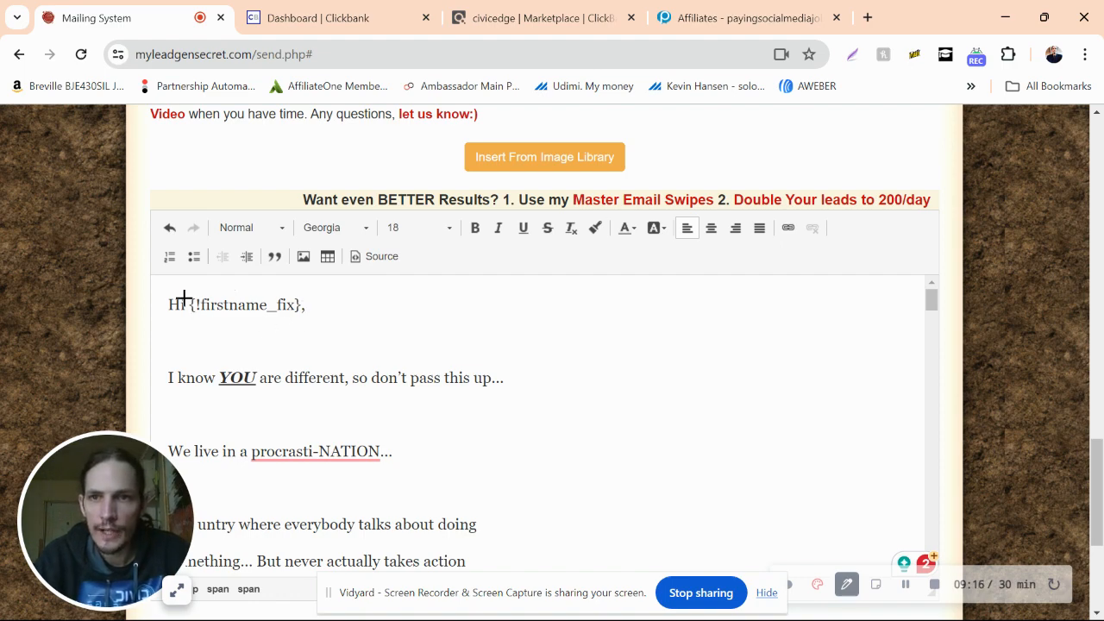
{"action": "scroll", "coordinate": [177, 301], "scroll_direction": "up", "scroll_amount": 5}
{"action": "scroll", "coordinate": [182, 297], "scroll_direction": "up", "scroll_amount": 4}
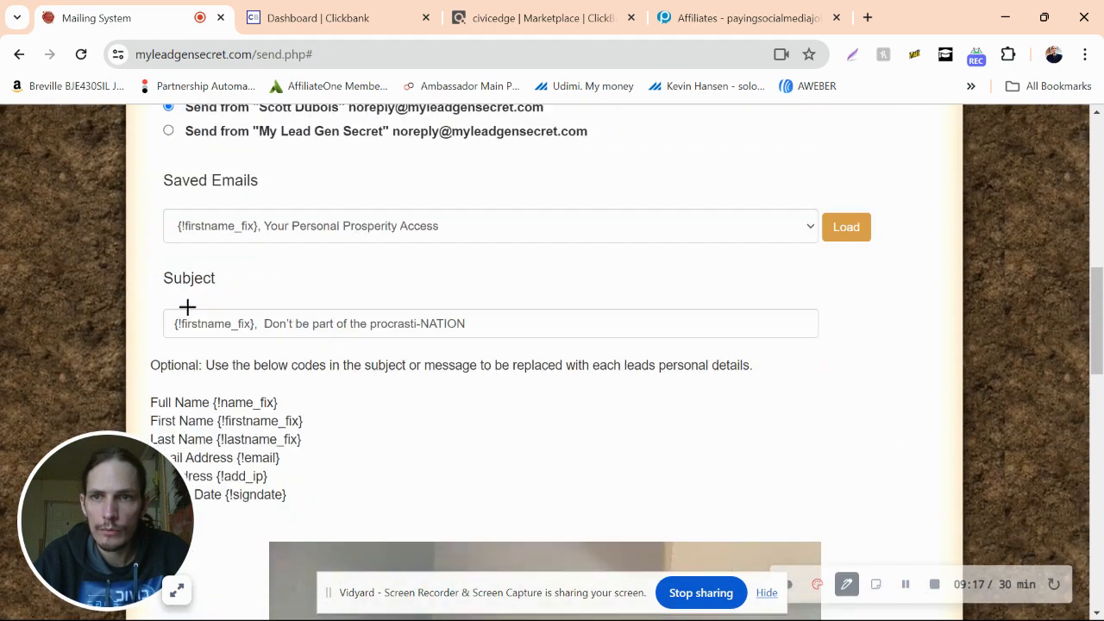
{"action": "scroll", "coordinate": [276, 402], "scroll_direction": "down", "scroll_amount": 1}
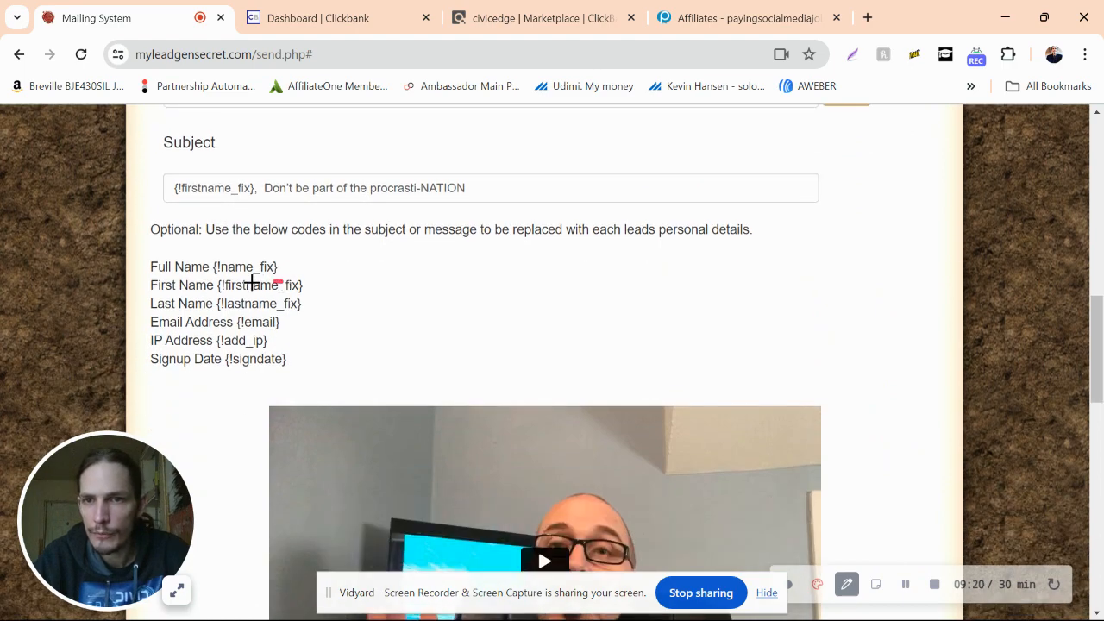
{"action": "mouse_move", "coordinate": [252, 282]}
{"action": "left_mouse_down"}
{"action": "mouse_move", "coordinate": [205, 286]}
{"action": "mouse_move", "coordinate": [301, 295]}
{"action": "mouse_move", "coordinate": [306, 283]}
{"action": "mouse_move", "coordinate": [265, 276]}
{"action": "left_mouse_up"}
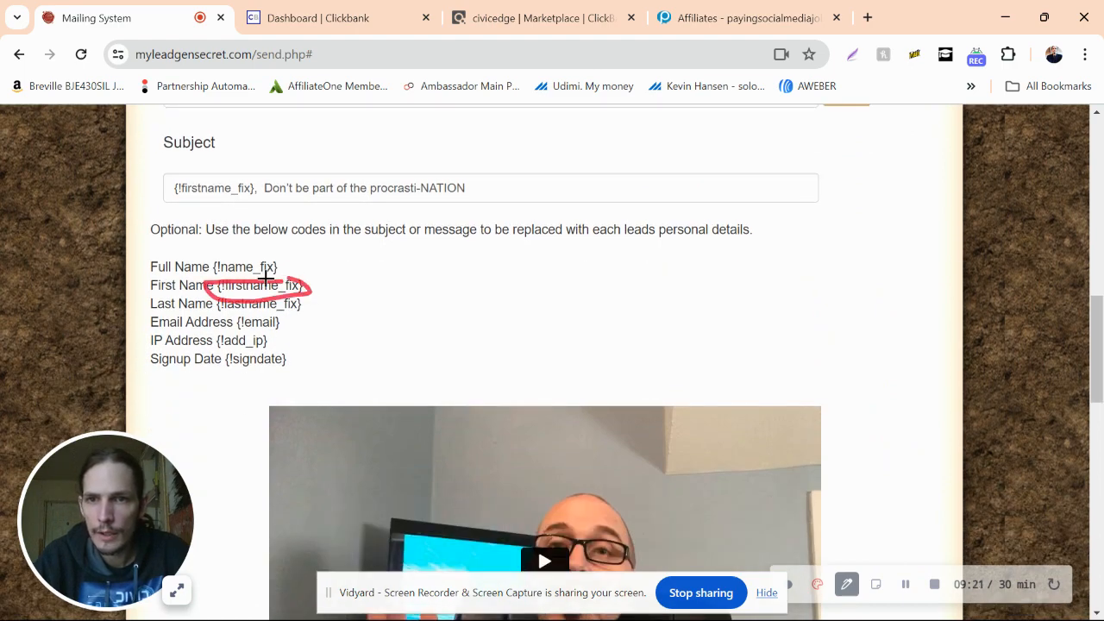
Go down to the message editor and check the {!firstname_fix} greeting and the opening lines of the email body.
{"action": "scroll", "coordinate": [298, 296], "scroll_direction": "down", "scroll_amount": 6}
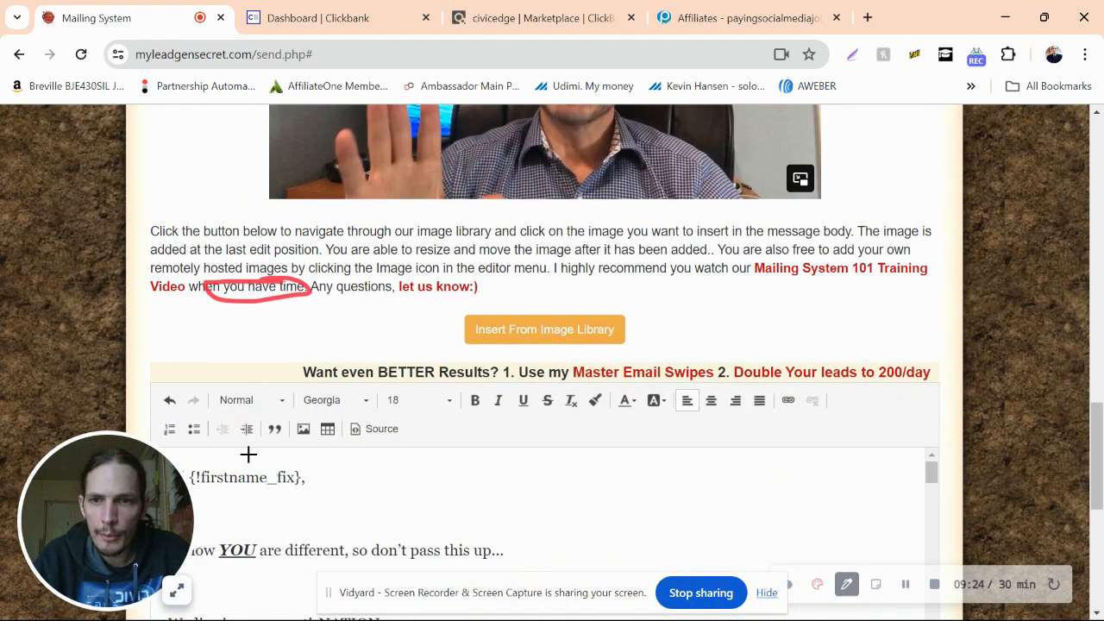
{"action": "scroll", "coordinate": [249, 457], "scroll_direction": "down", "scroll_amount": 2}
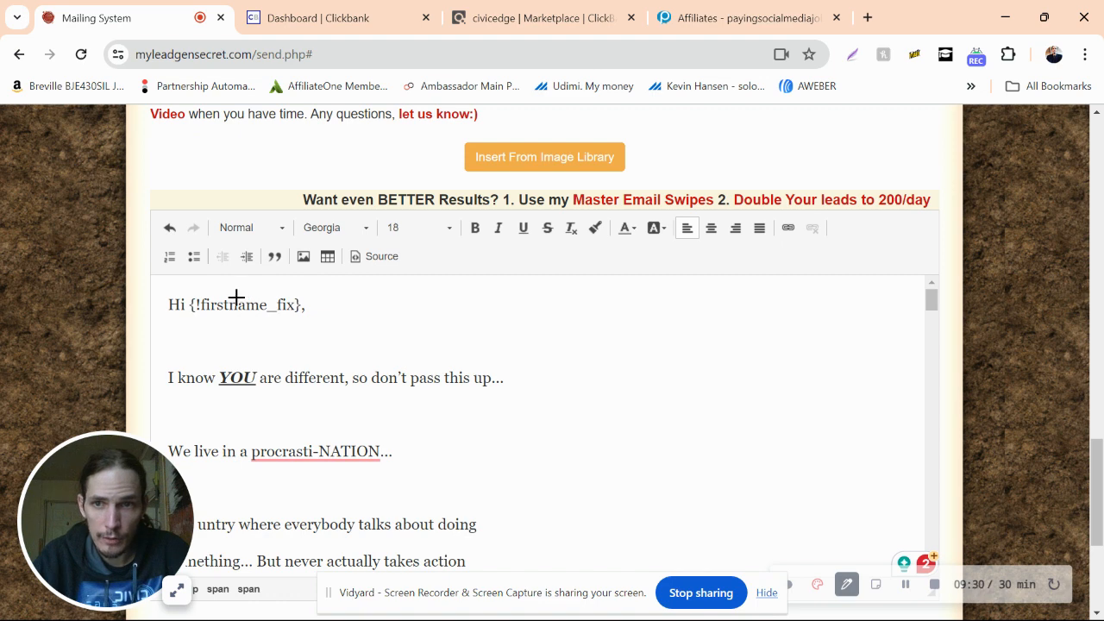
{"action": "mouse_move", "coordinate": [231, 299]}
{"action": "left_mouse_down"}
{"action": "mouse_move", "coordinate": [239, 316]}
{"action": "mouse_move", "coordinate": [271, 308]}
{"action": "mouse_move", "coordinate": [238, 293]}
{"action": "left_mouse_up"}
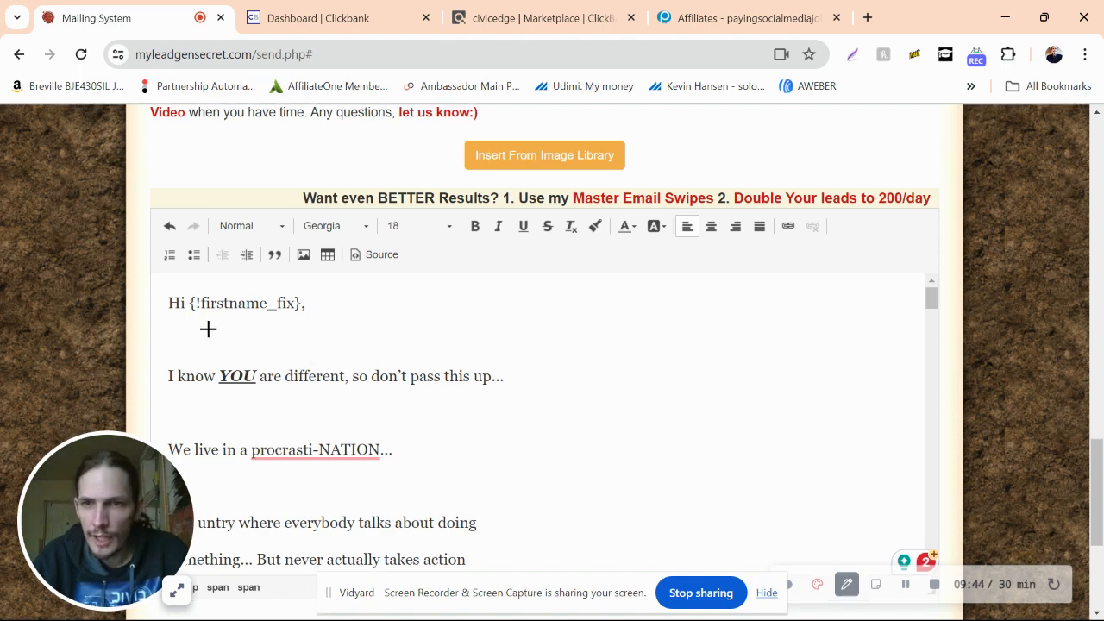
{"action": "scroll", "coordinate": [209, 327], "scroll_direction": "down", "scroll_amount": 2}
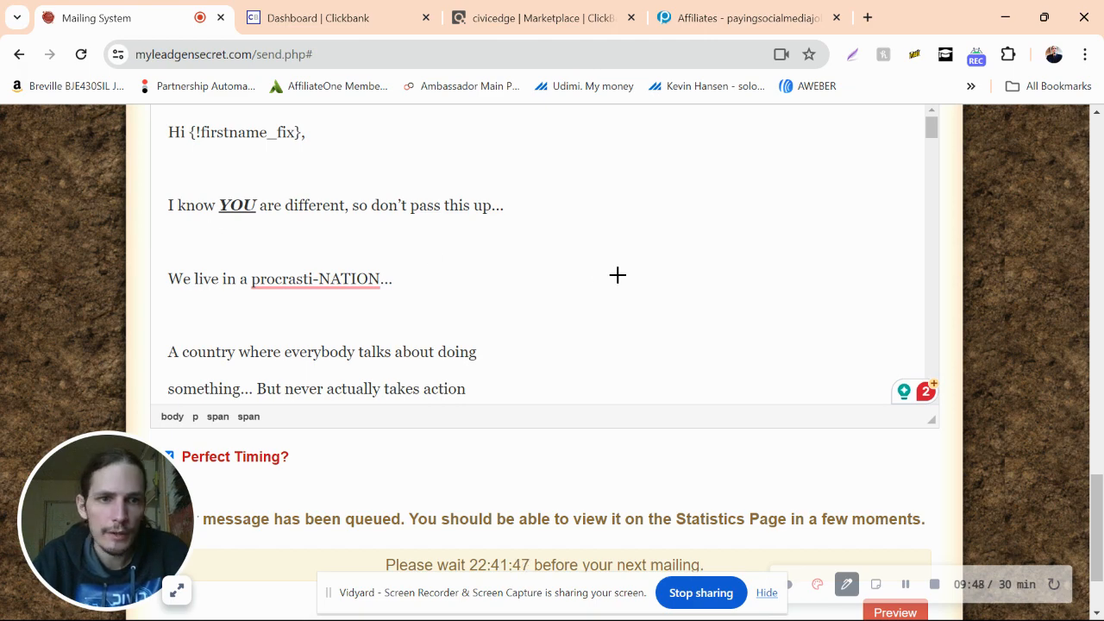
{"action": "scroll", "coordinate": [615, 273], "scroll_direction": "down", "scroll_amount": 1}
{"action": "scroll", "coordinate": [633, 288], "scroll_direction": "up", "scroll_amount": 1}
{"action": "scroll", "coordinate": [633, 288], "scroll_direction": "up", "scroll_amount": 1}
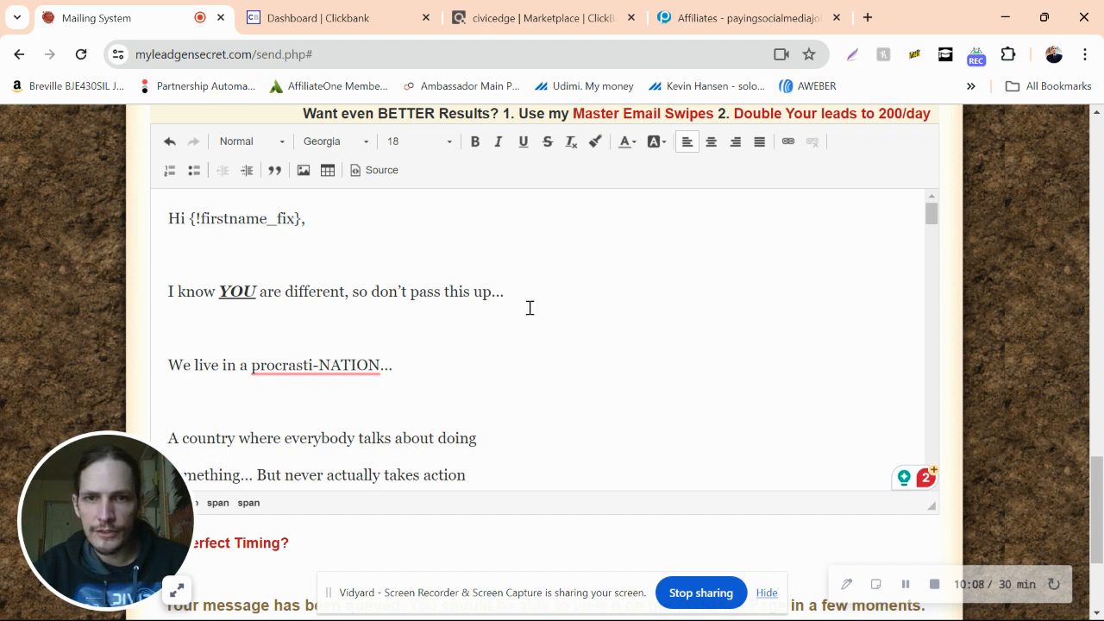
Highlight the line "I know YOU are different, so don't pass this up…" and compare it with the mailing's Subject.
{"action": "left_click_drag", "start_coordinate": [506, 293], "coordinate": [253, 310]}
{"action": "left_click_drag", "start_coordinate": [201, 297], "coordinate": [164, 294]}
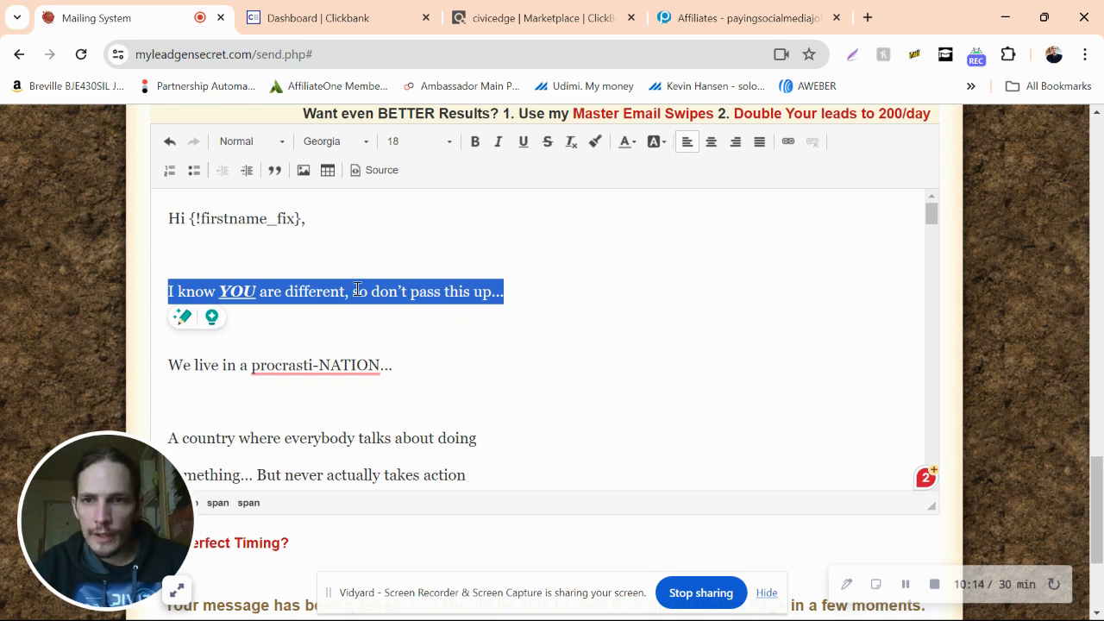
{"action": "scroll", "coordinate": [414, 313], "scroll_direction": "up", "scroll_amount": 1}
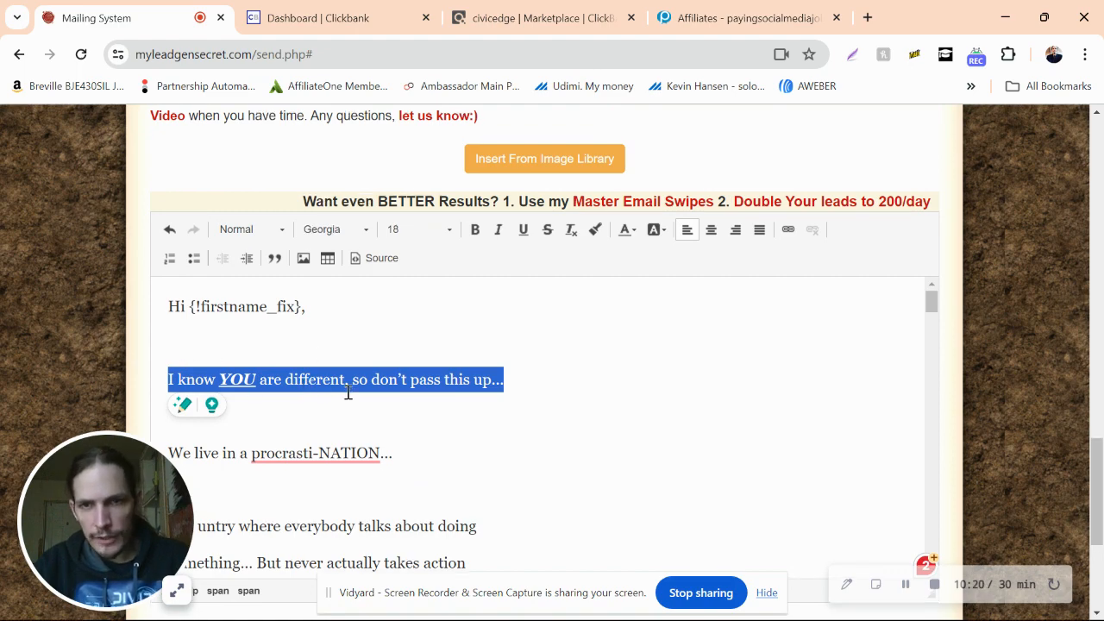
{"action": "scroll", "coordinate": [347, 392], "scroll_direction": "up", "scroll_amount": 3}
{"action": "scroll", "coordinate": [352, 392], "scroll_direction": "up", "scroll_amount": 5}
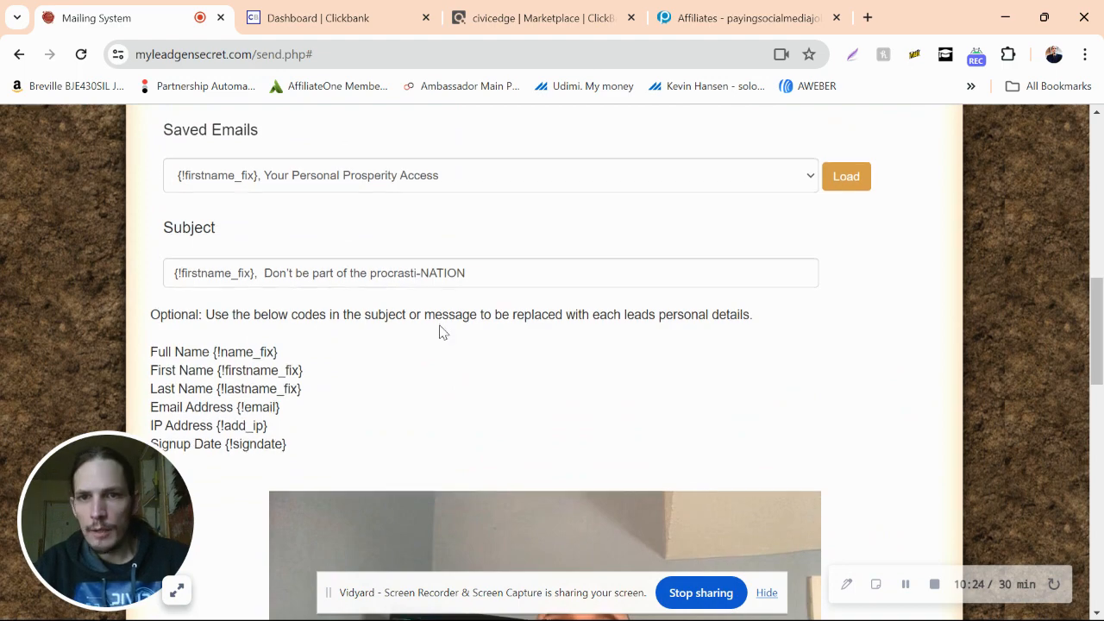
{"action": "scroll", "coordinate": [439, 331], "scroll_direction": "down", "scroll_amount": 8}
{"action": "scroll", "coordinate": [440, 334], "scroll_direction": "down", "scroll_amount": 2}
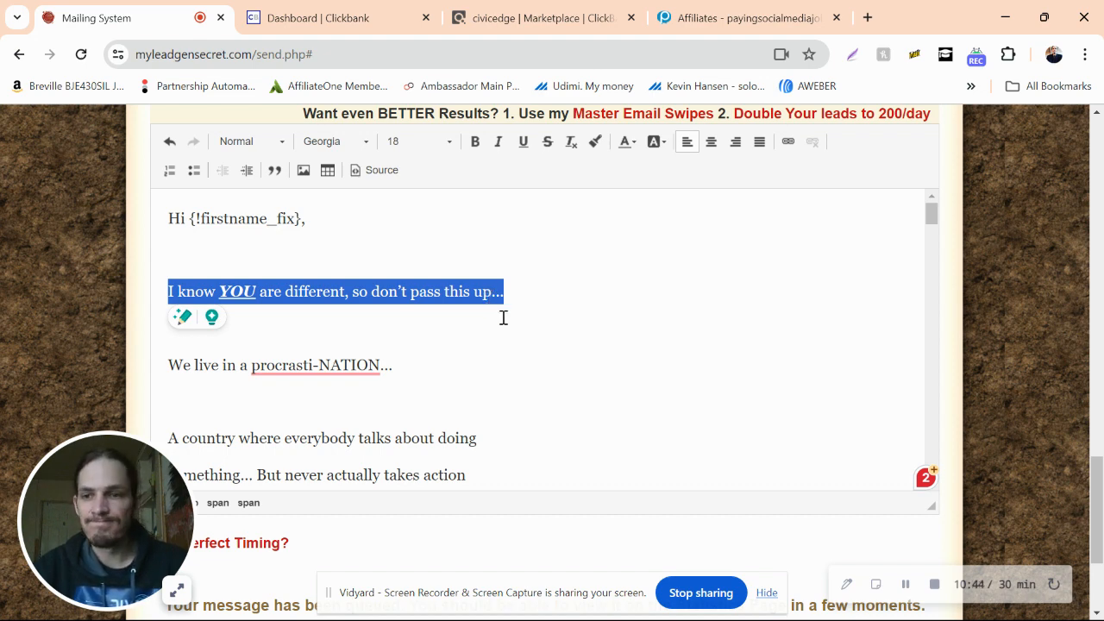
Clear the line selection and highlight only the word "YOU" in the opening line to check its formatting.
{"action": "scroll", "coordinate": [503, 317], "scroll_direction": "down", "scroll_amount": 1}
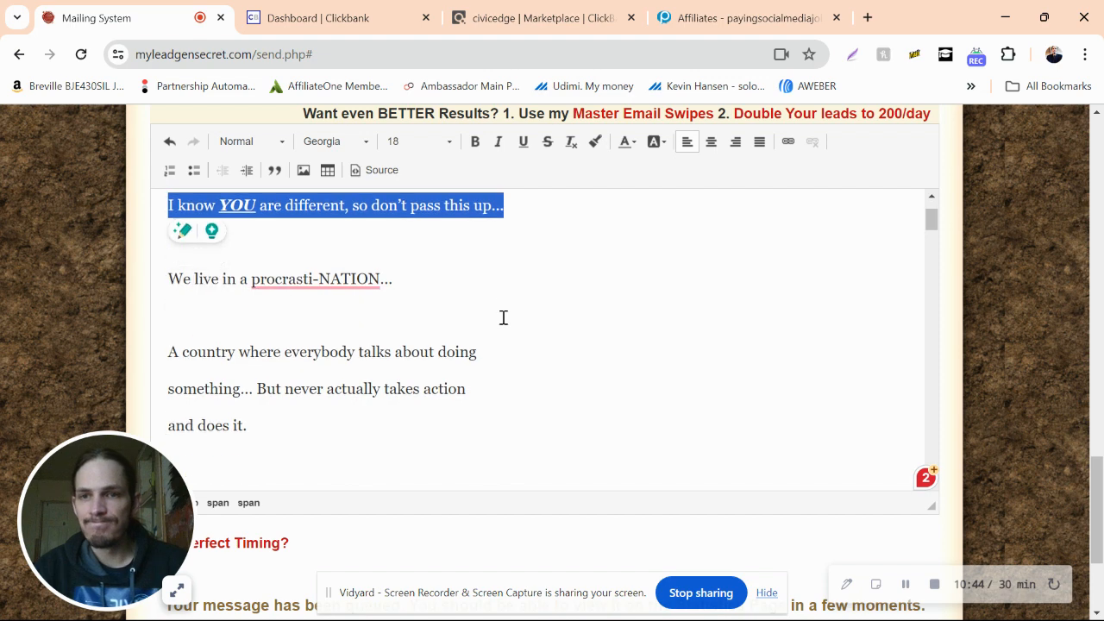
{"action": "left_click", "coordinate": [170, 282]}
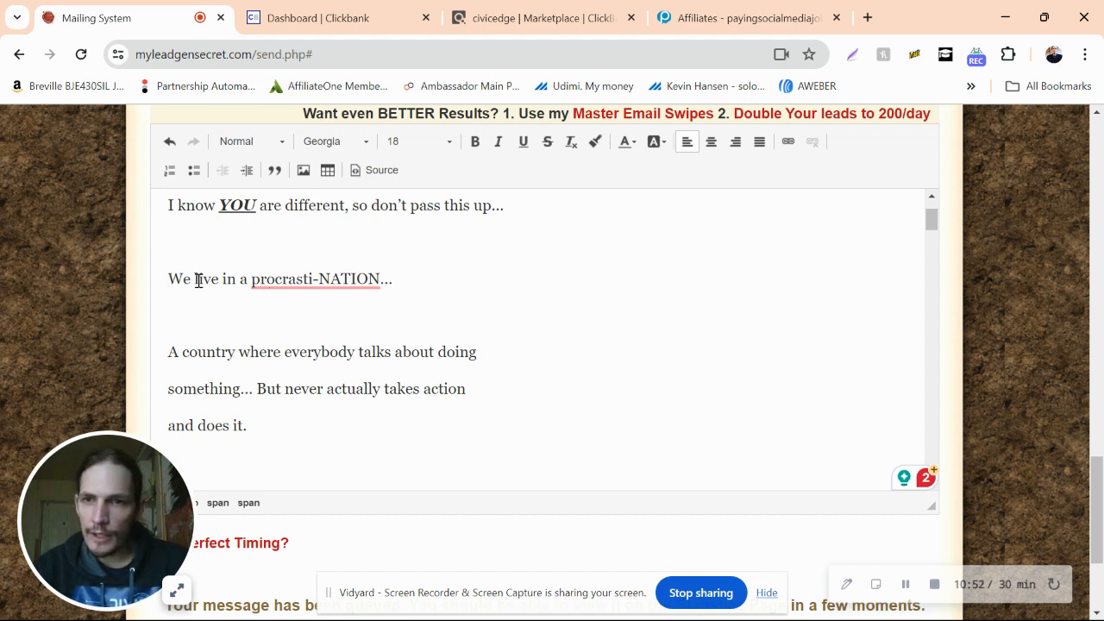
{"action": "left_click_drag", "start_coordinate": [222, 207], "coordinate": [256, 207]}
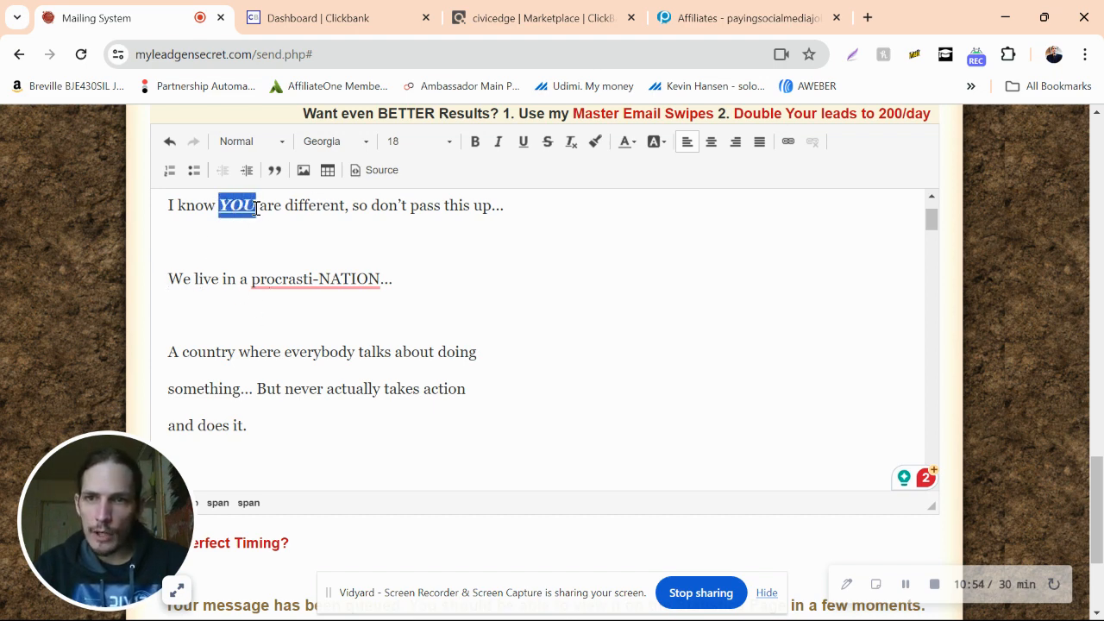
{"action": "scroll", "coordinate": [284, 256], "scroll_direction": "down", "scroll_amount": 1}
{"action": "scroll", "coordinate": [262, 271], "scroll_direction": "up", "scroll_amount": 1}
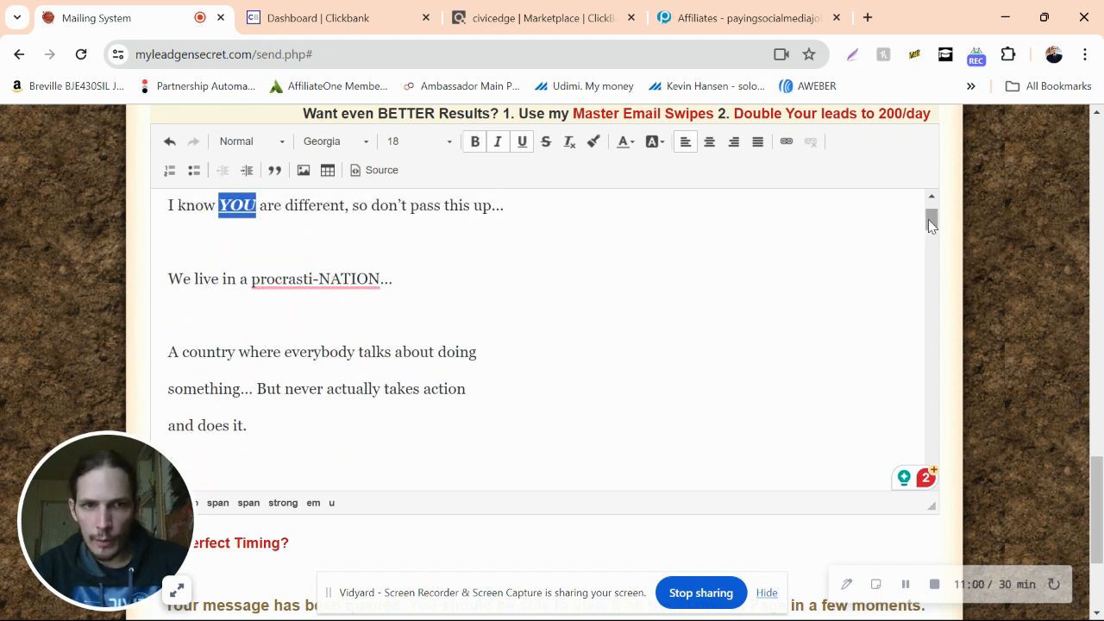
Read the message body from "We live in a procrasti-NATION…" through the paragraph ending "open this email…".
{"action": "left_click_drag", "start_coordinate": [934, 221], "coordinate": [936, 223]}
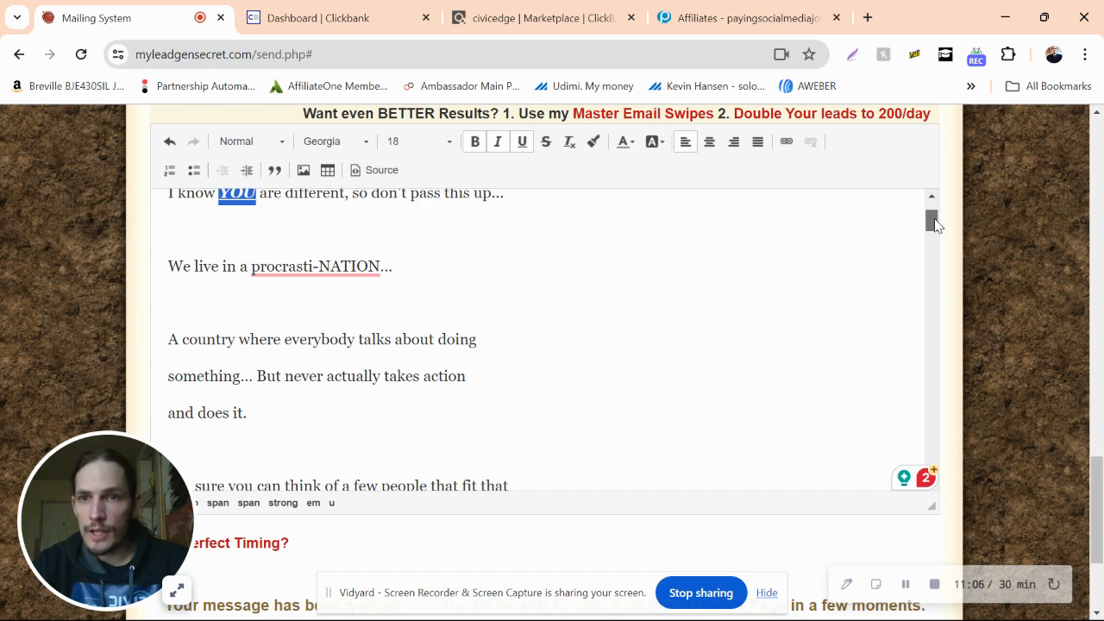
{"action": "left_click_drag", "start_coordinate": [935, 222], "coordinate": [942, 226]}
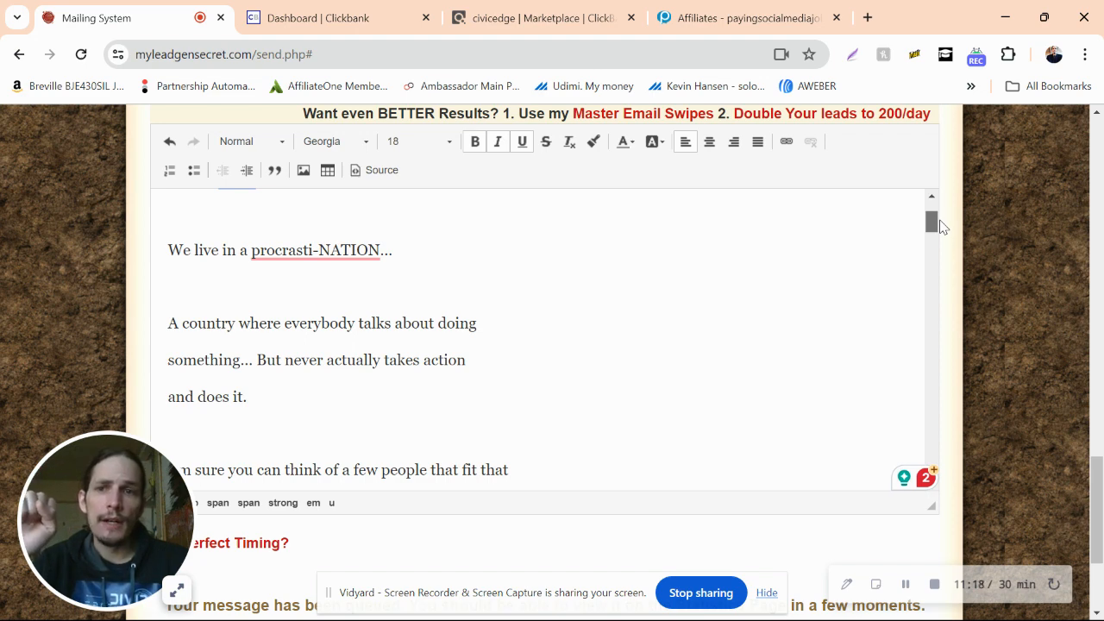
{"action": "scroll", "coordinate": [941, 223], "scroll_direction": "up", "scroll_amount": 1}
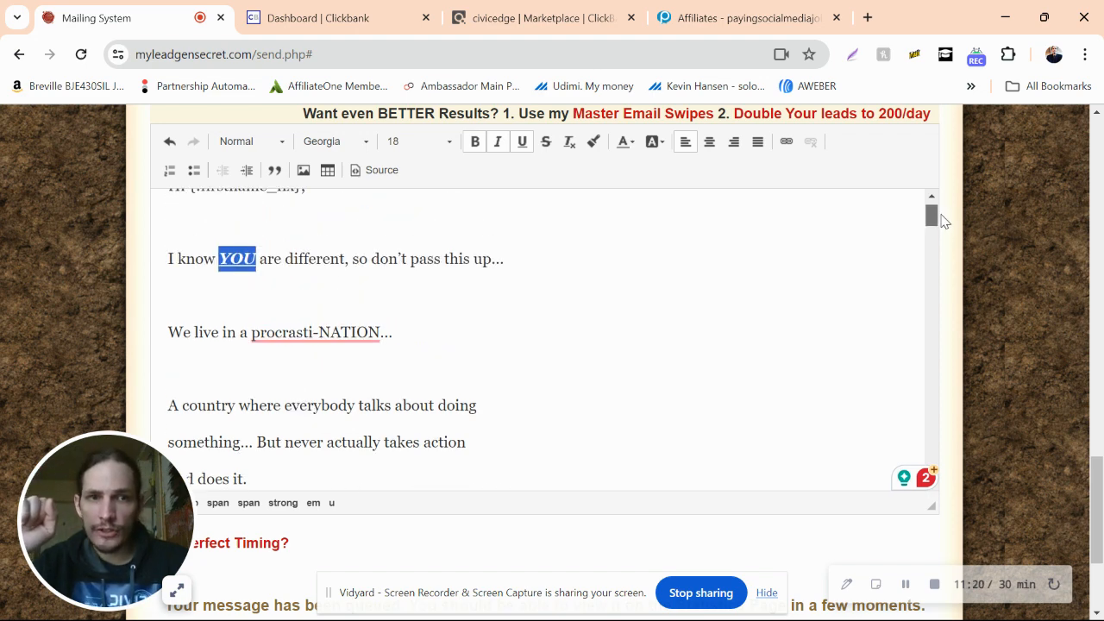
{"action": "scroll", "coordinate": [943, 222], "scroll_direction": "down", "scroll_amount": 3}
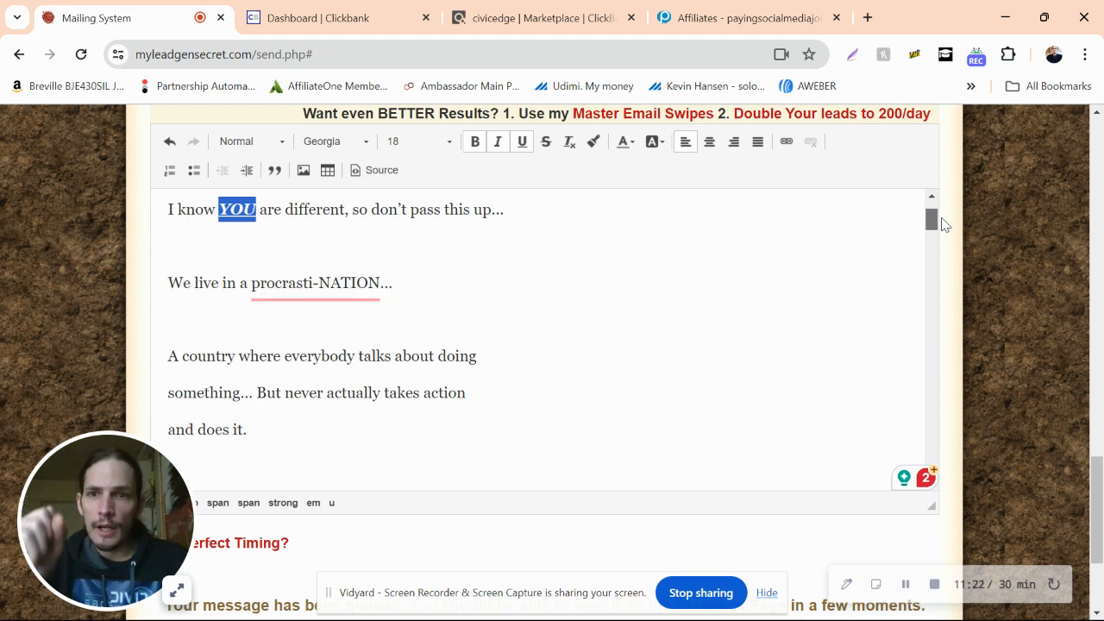
{"action": "scroll", "coordinate": [943, 223], "scroll_direction": "down", "scroll_amount": 3}
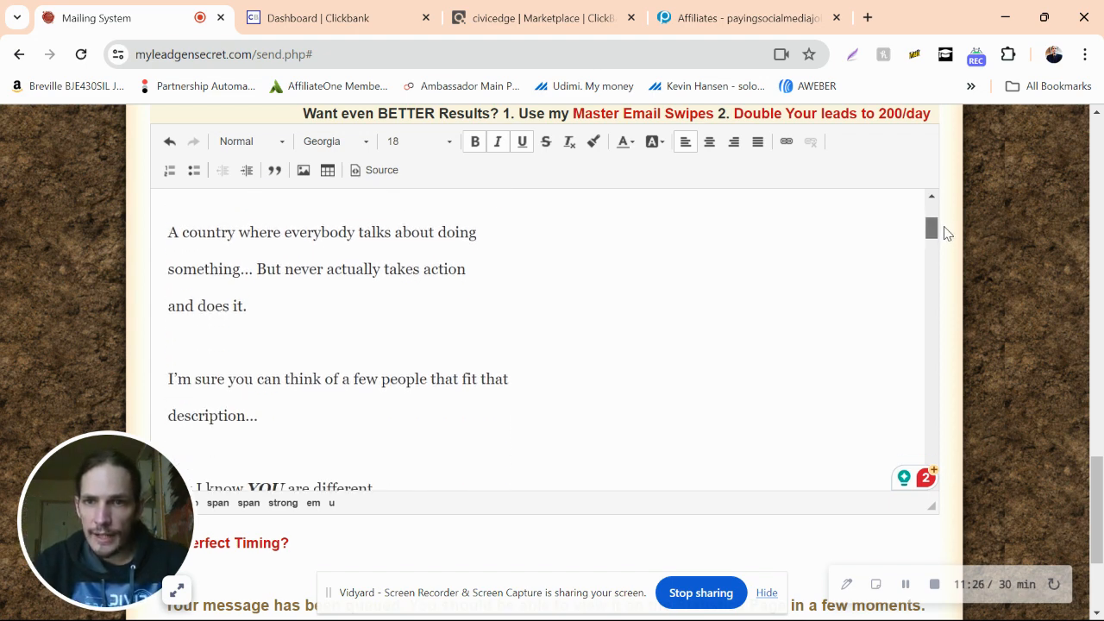
{"action": "scroll", "coordinate": [947, 233], "scroll_direction": "down", "scroll_amount": 1}
{"action": "scroll", "coordinate": [946, 234], "scroll_direction": "down", "scroll_amount": 1}
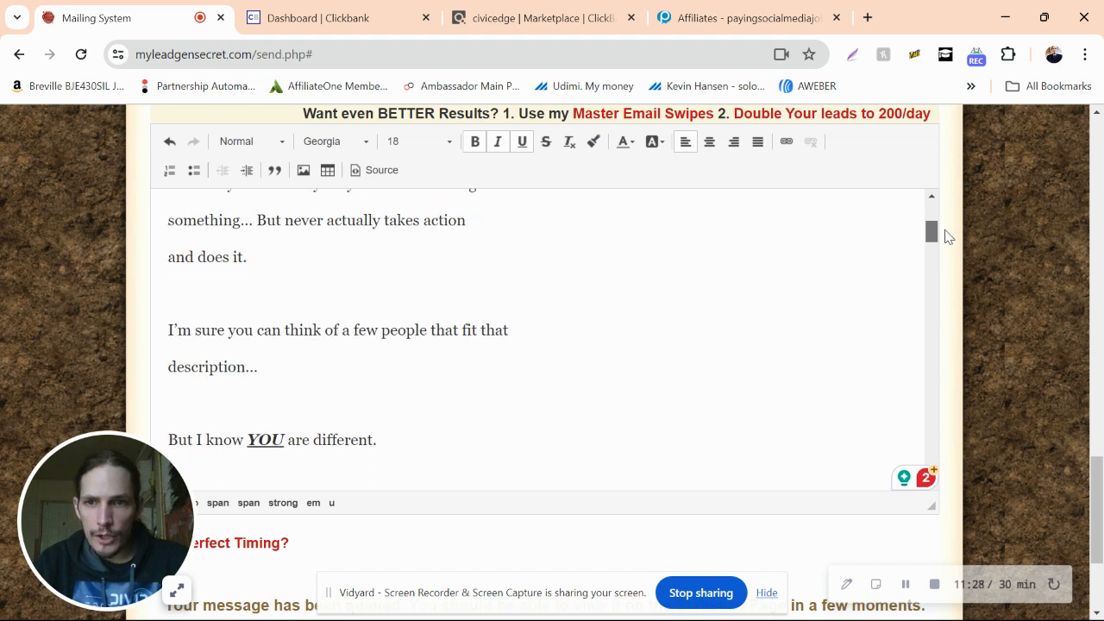
{"action": "scroll", "coordinate": [947, 235], "scroll_direction": "down", "scroll_amount": 2}
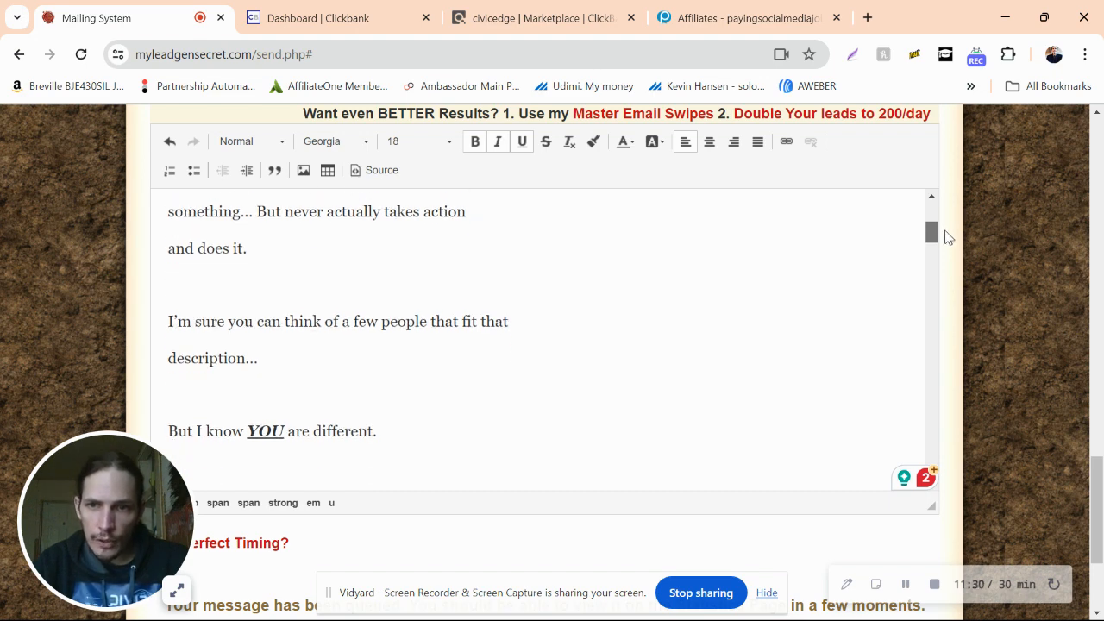
{"action": "scroll", "coordinate": [947, 243], "scroll_direction": "down", "scroll_amount": 1}
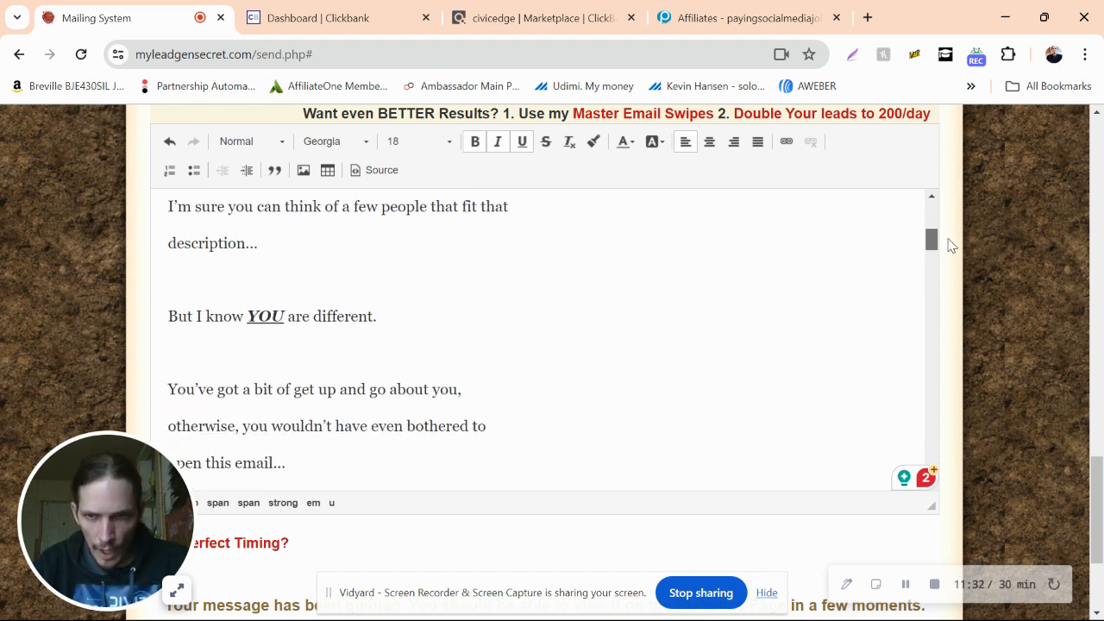
{"action": "scroll", "coordinate": [949, 246], "scroll_direction": "down", "scroll_amount": 2}
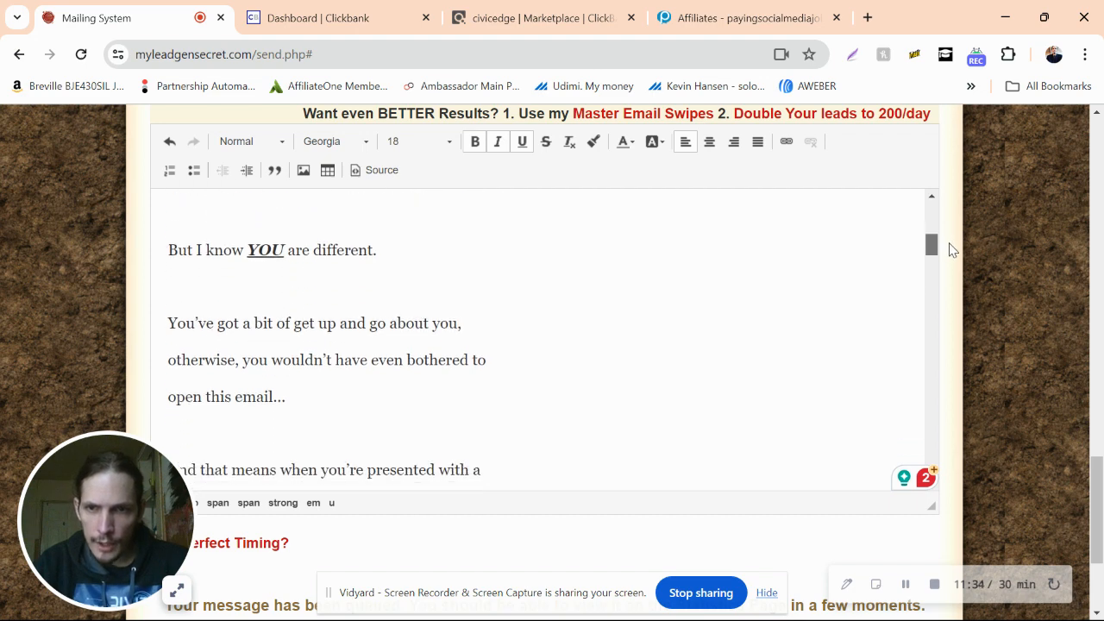
{"action": "scroll", "coordinate": [952, 249], "scroll_direction": "down", "scroll_amount": 1}
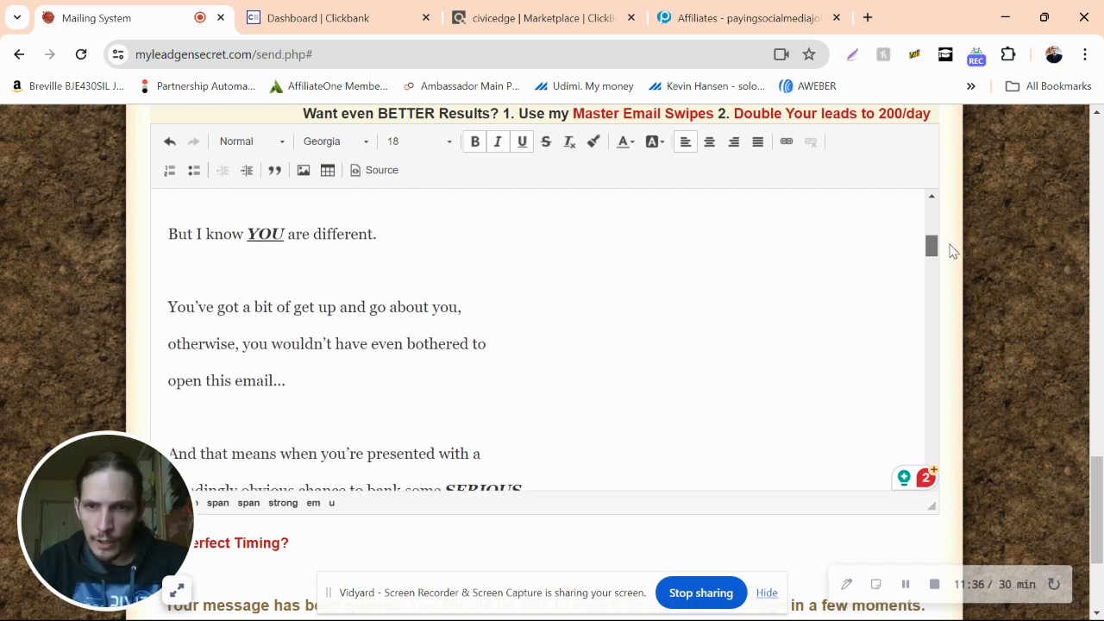
{"action": "scroll", "coordinate": [952, 250], "scroll_direction": "down", "scroll_amount": 1}
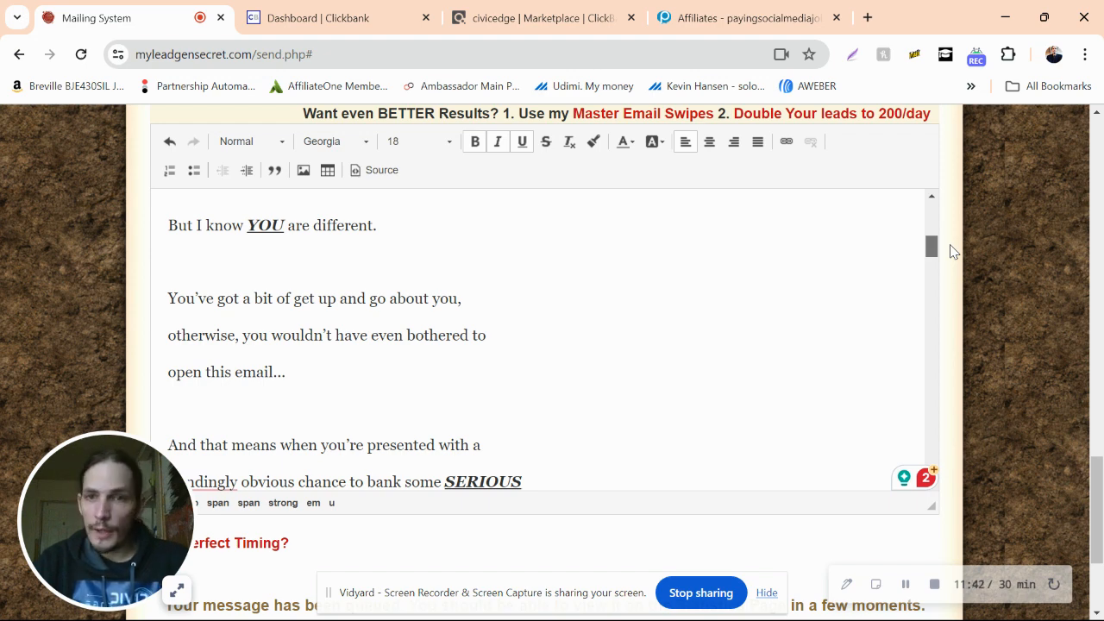
Read the offer pitch from "SERIOUS wealth" through the 60-day test drive to the midnight discount deadline, noting the emphasized words.
{"action": "left_click_drag", "start_coordinate": [949, 245], "coordinate": [955, 254]}
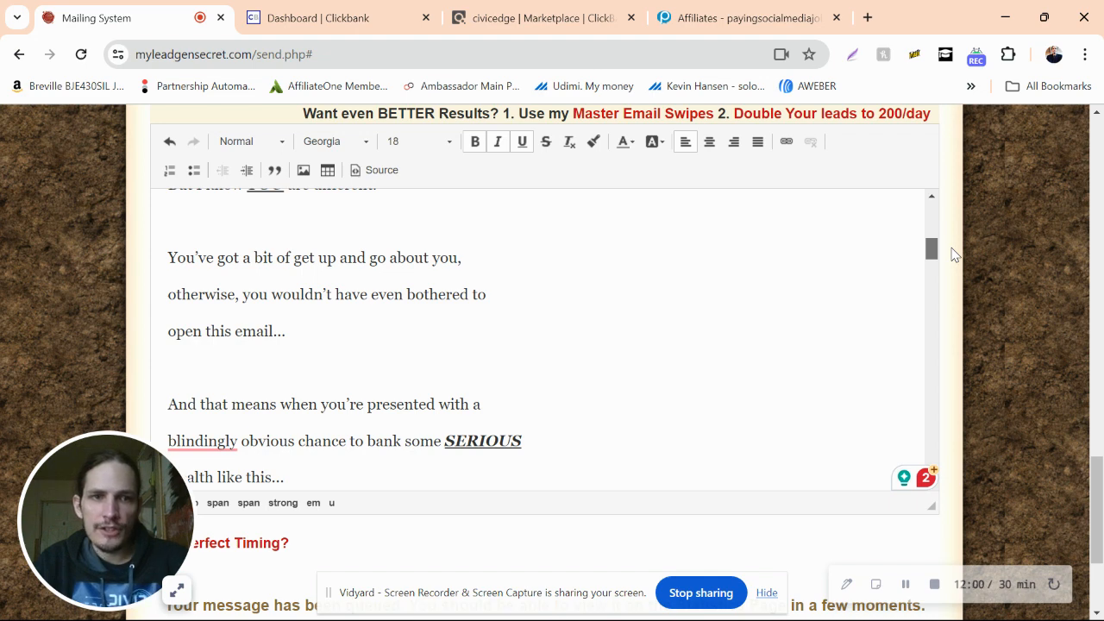
{"action": "left_click_drag", "start_coordinate": [951, 248], "coordinate": [952, 256]}
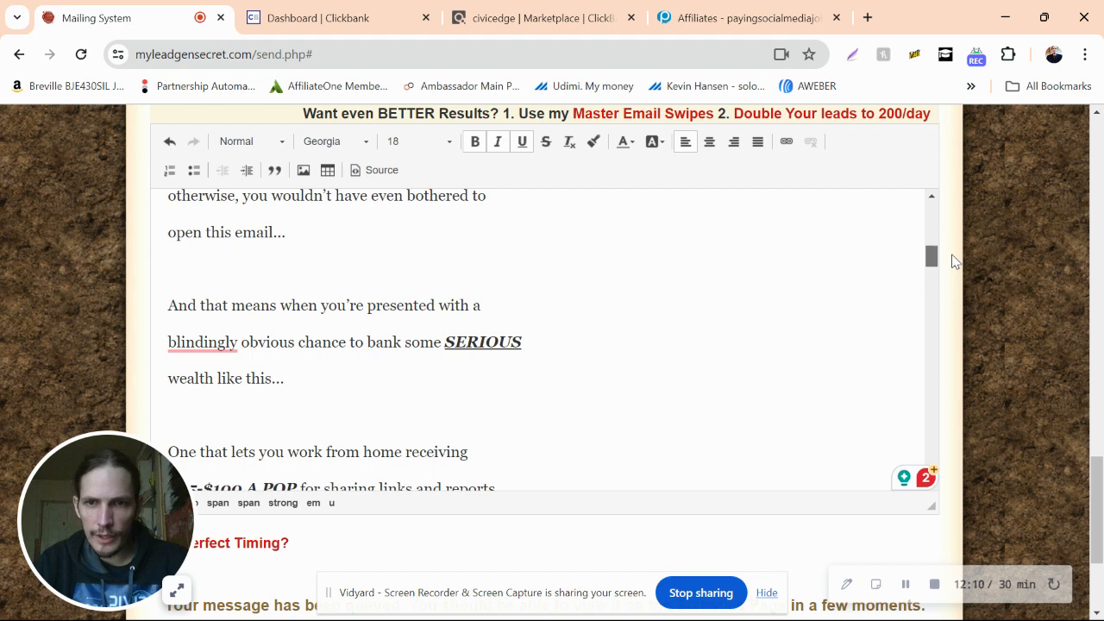
{"action": "scroll", "coordinate": [953, 262], "scroll_direction": "down", "scroll_amount": 1}
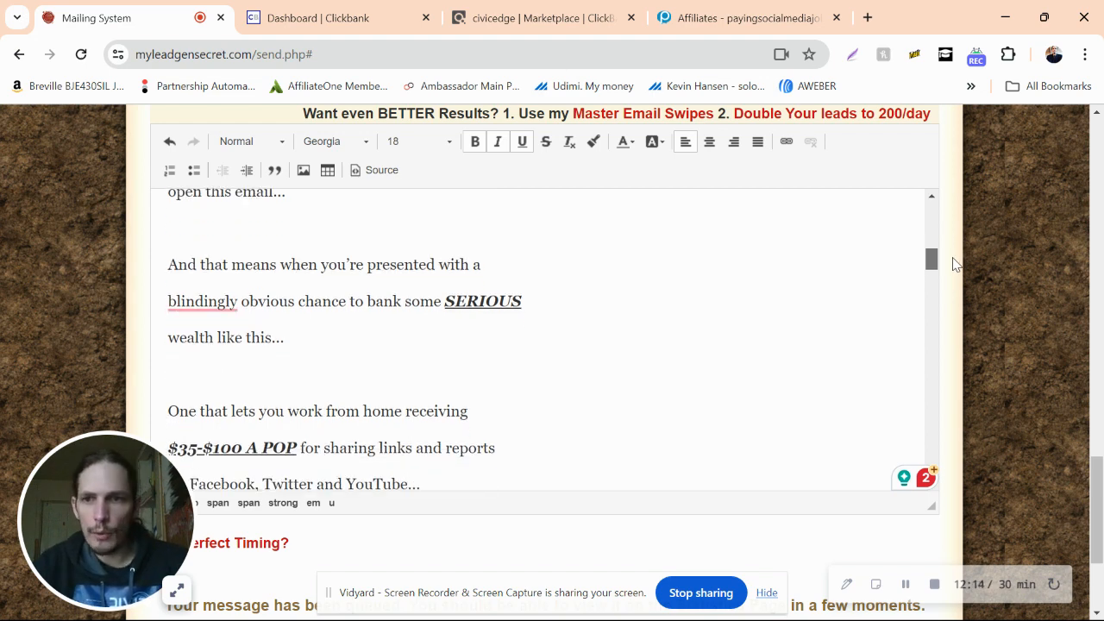
{"action": "left_click_drag", "start_coordinate": [953, 257], "coordinate": [953, 263]}
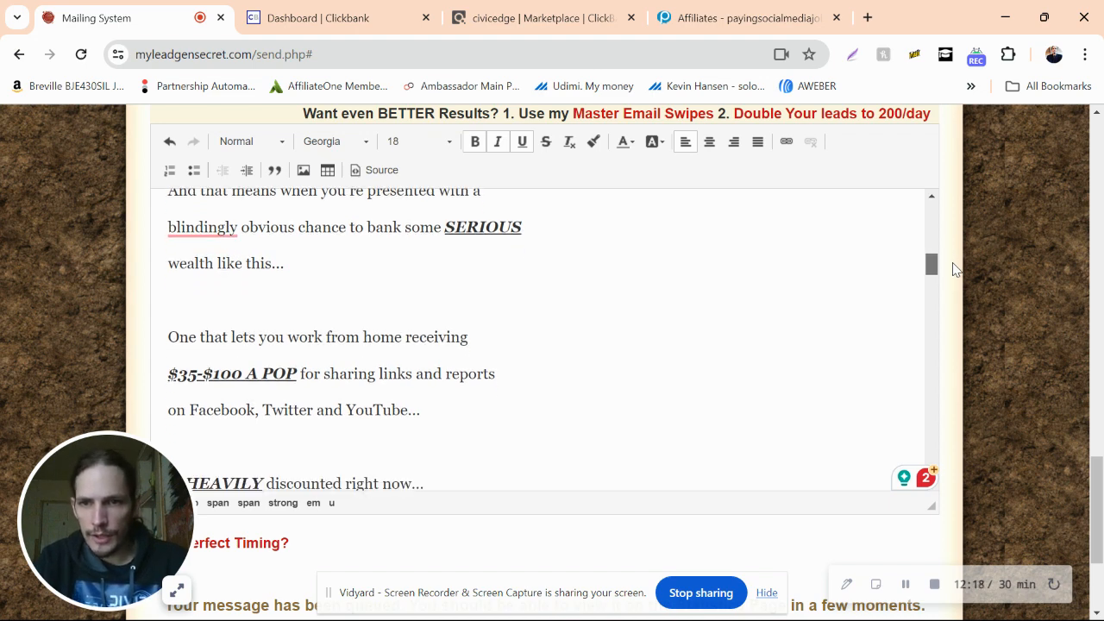
{"action": "left_click_drag", "start_coordinate": [953, 263], "coordinate": [953, 264]}
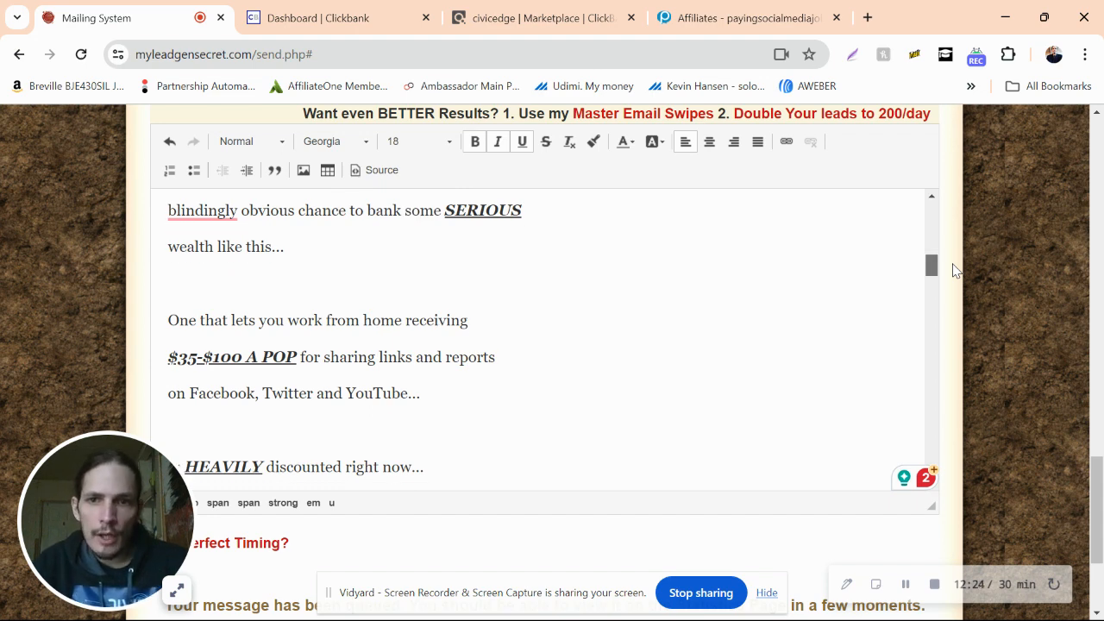
{"action": "left_click_drag", "start_coordinate": [953, 269], "coordinate": [959, 283]}
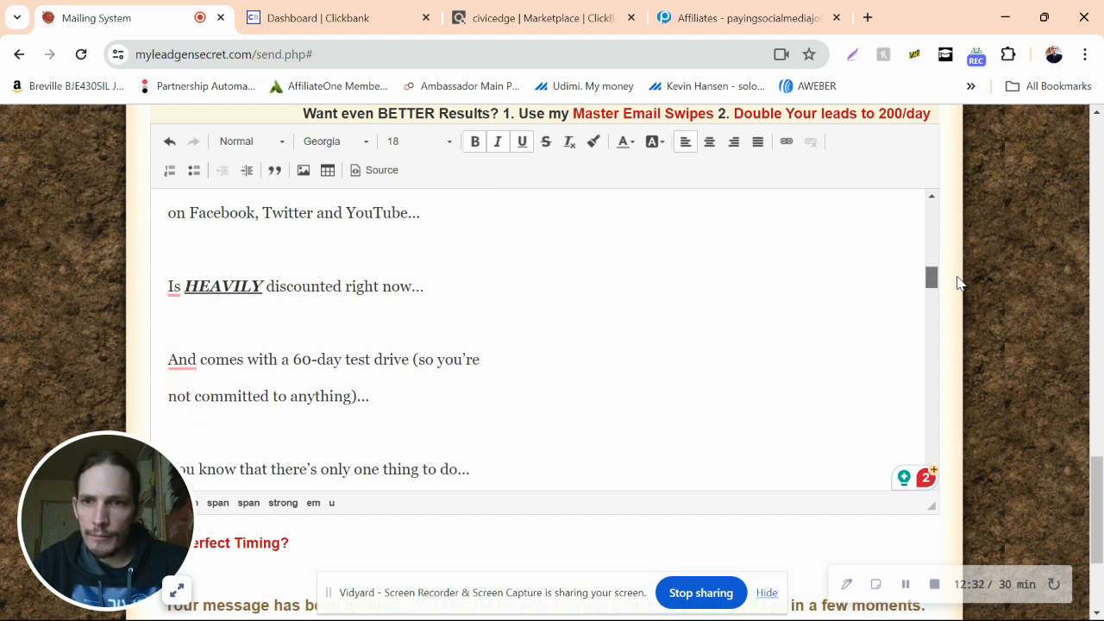
{"action": "left_click_drag", "start_coordinate": [957, 283], "coordinate": [966, 312]}
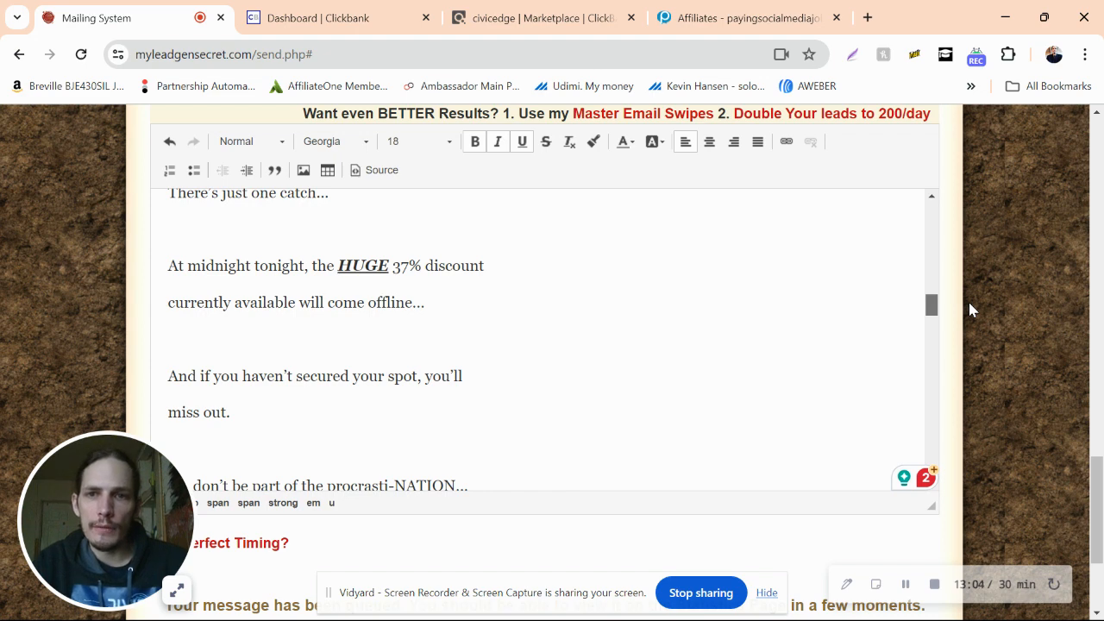
Examine the email's closing call to action with the "Click here" link and the sign-off photo below "Best wishes".
{"action": "scroll", "coordinate": [969, 301], "scroll_direction": "down", "scroll_amount": 1}
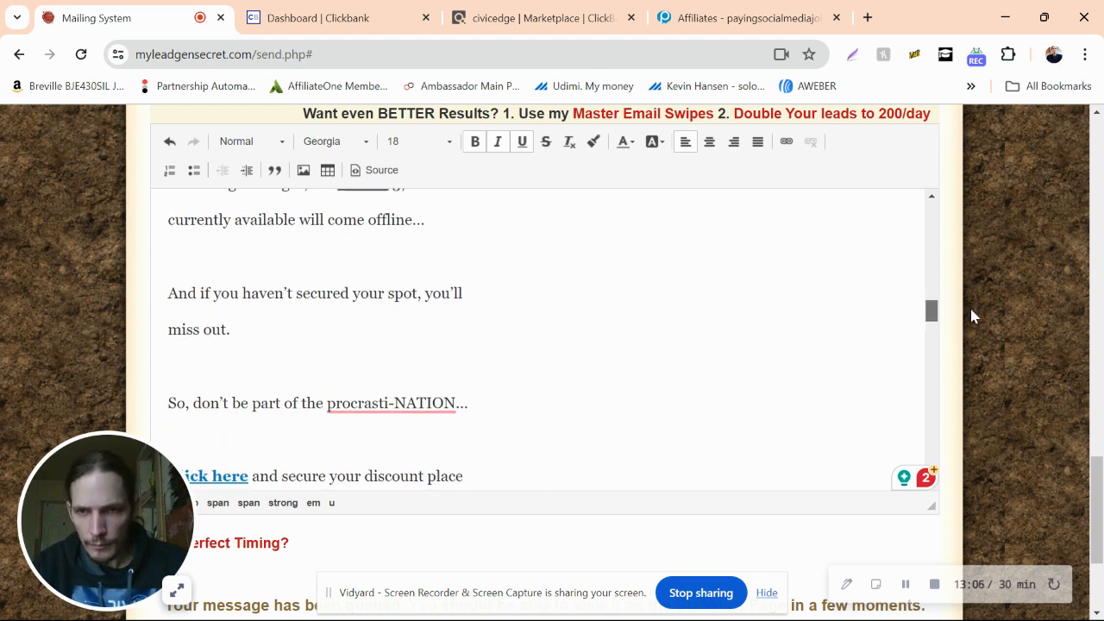
{"action": "scroll", "coordinate": [971, 316], "scroll_direction": "down", "scroll_amount": 1}
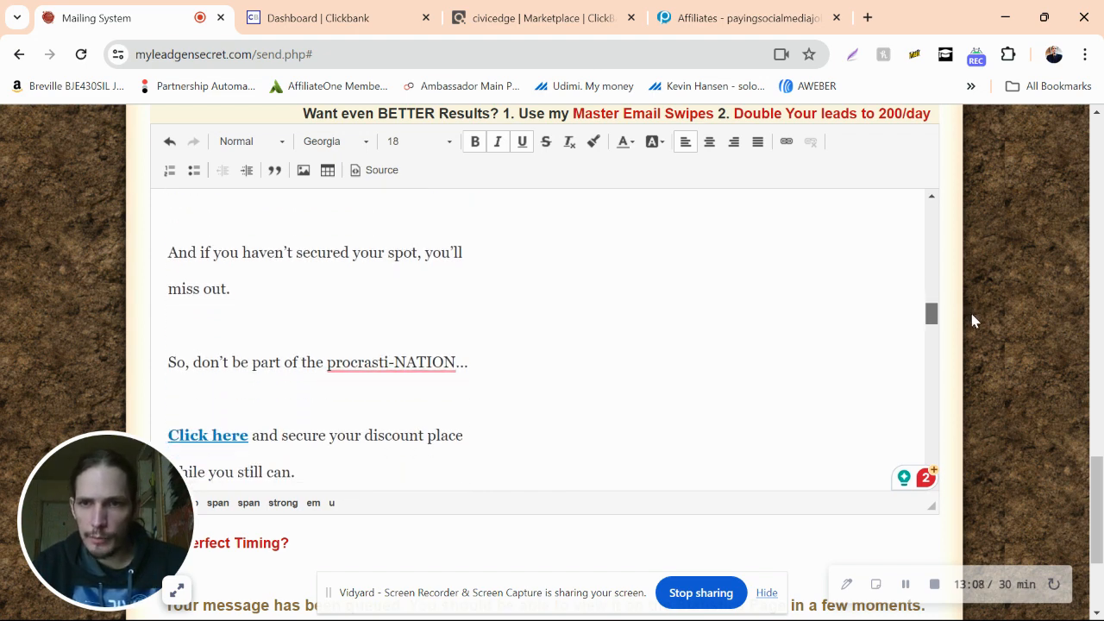
{"action": "scroll", "coordinate": [971, 321], "scroll_direction": "down", "scroll_amount": 2}
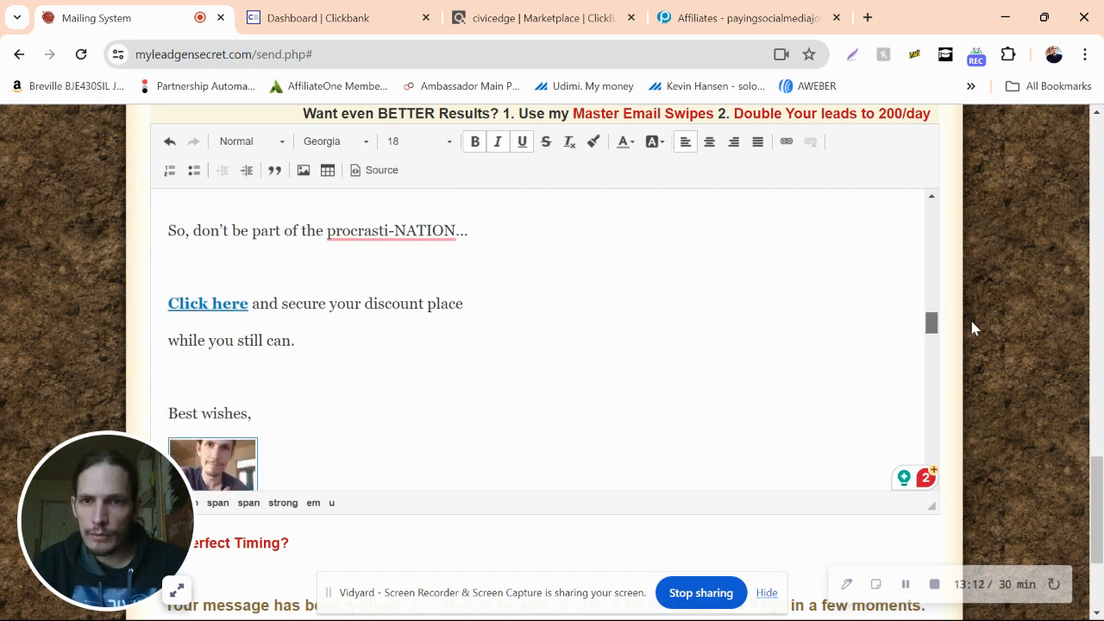
{"action": "scroll", "coordinate": [972, 326], "scroll_direction": "down", "scroll_amount": 3}
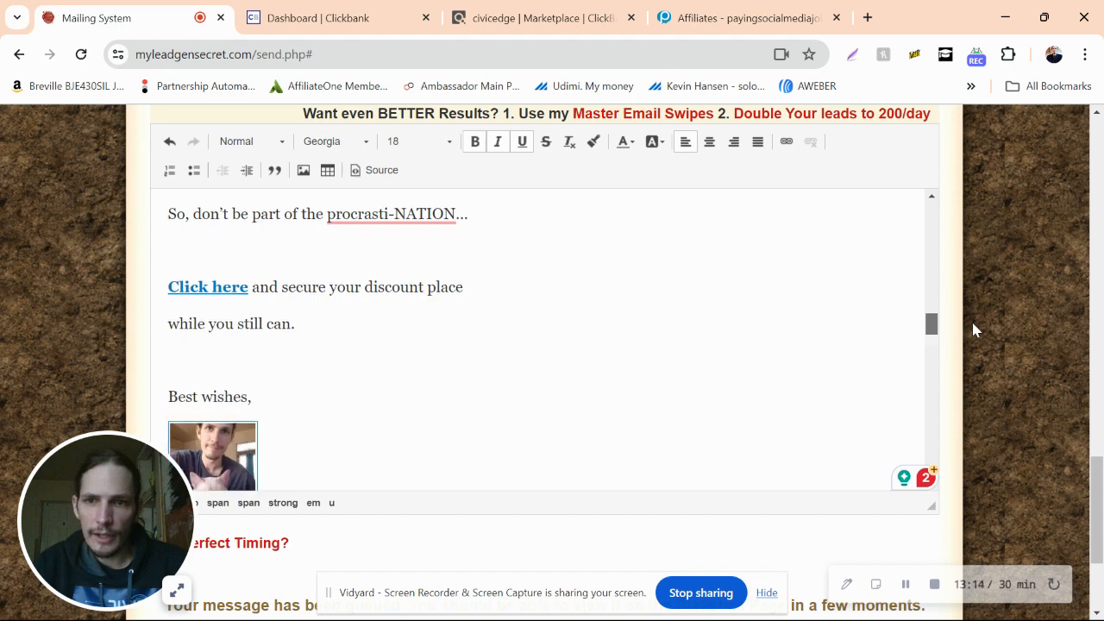
Read the email's P.S. and P.P.S. link lines, and return to the message opening and the image library section above it.
{"action": "scroll", "coordinate": [977, 341], "scroll_direction": "down", "scroll_amount": 2}
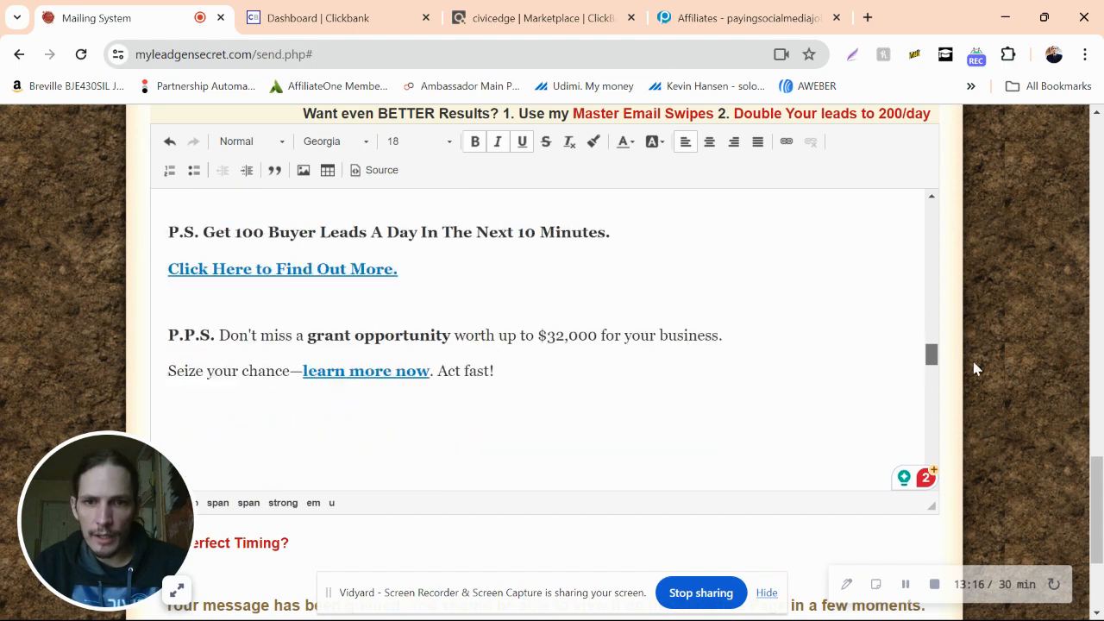
{"action": "scroll", "coordinate": [971, 362], "scroll_direction": "up", "scroll_amount": 5}
{"action": "scroll", "coordinate": [971, 223], "scroll_direction": "up", "scroll_amount": 10}
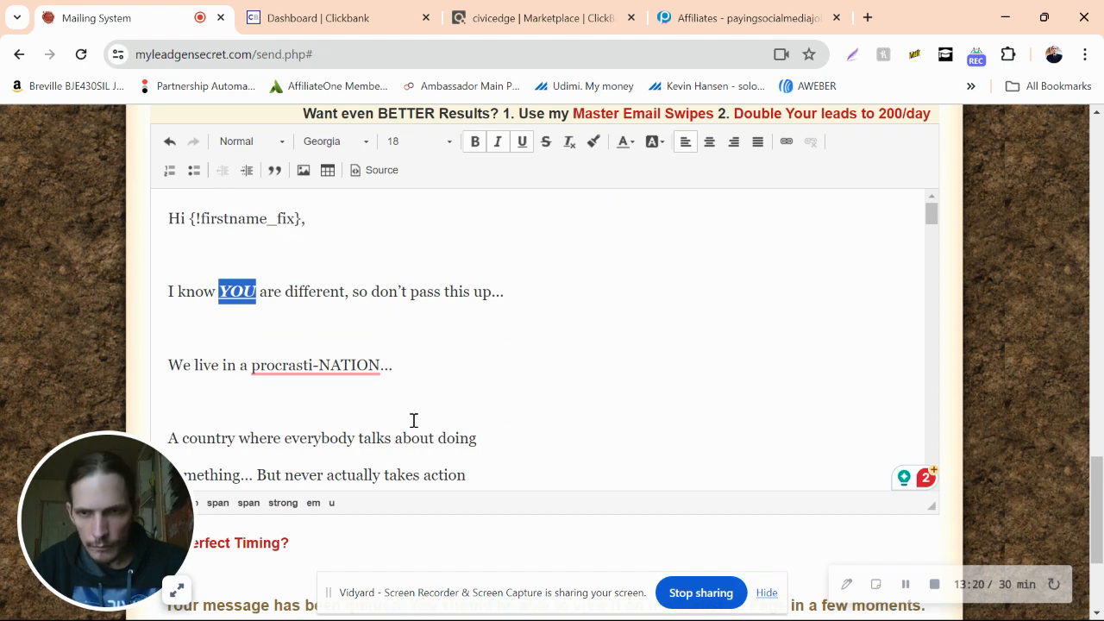
{"action": "scroll", "coordinate": [412, 421], "scroll_direction": "up", "scroll_amount": 2}
{"action": "scroll", "coordinate": [413, 420], "scroll_direction": "up", "scroll_amount": 3}
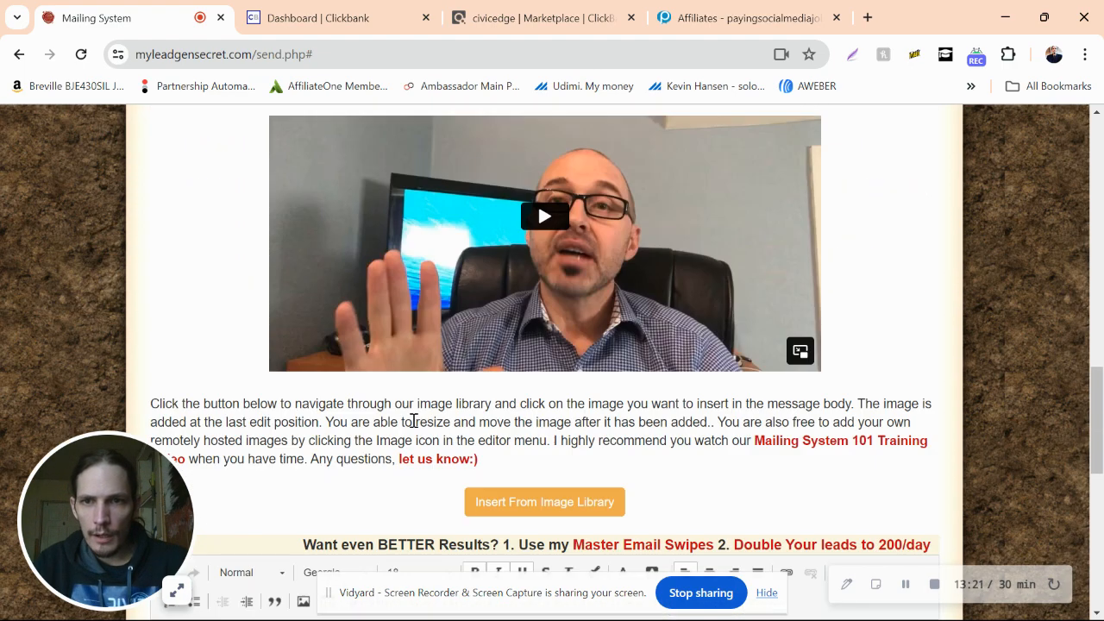
{"action": "scroll", "coordinate": [413, 423], "scroll_direction": "down", "scroll_amount": 1}
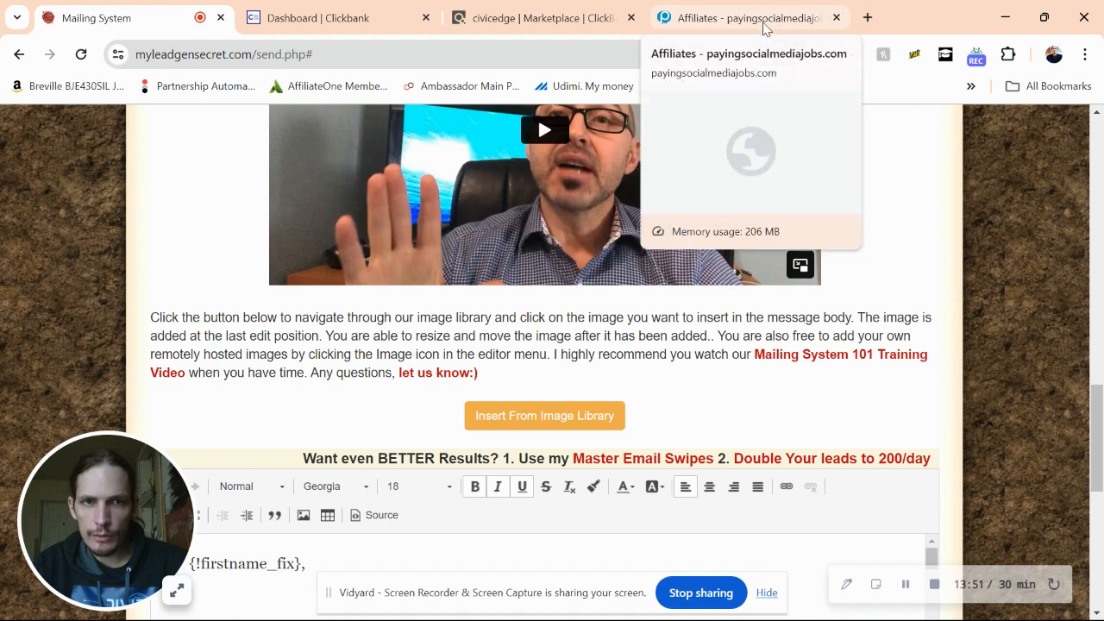
Switch to the payingsocialmediajobs.com affiliate page and select its entire web address for replacement.
{"action": "left_click", "coordinate": [579, 20]}
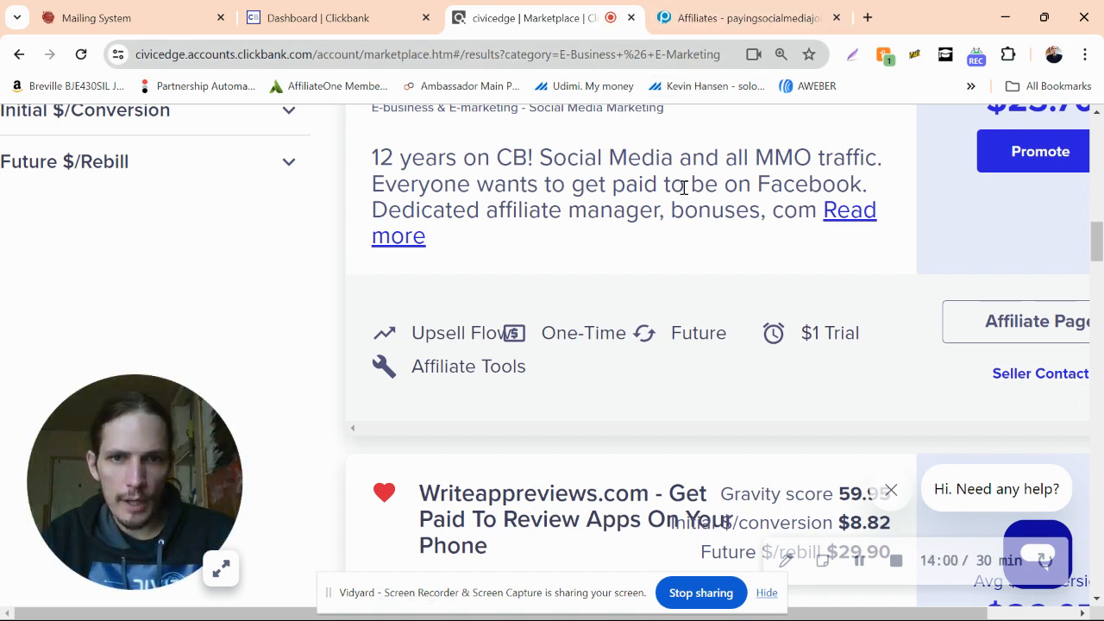
{"action": "right_click", "coordinate": [1000, 327]}
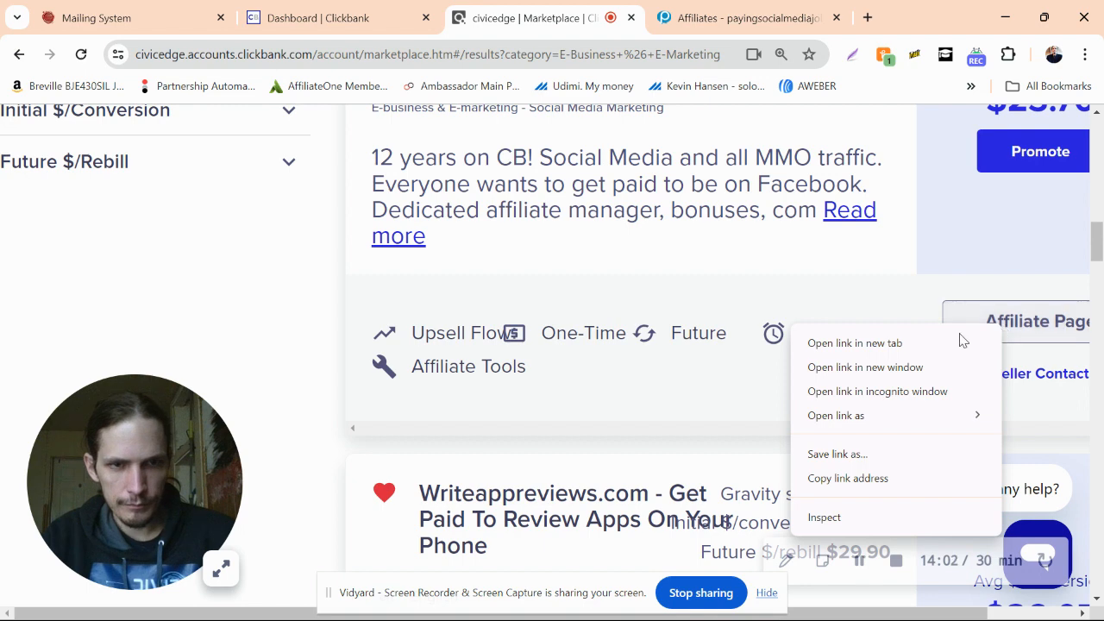
{"action": "left_click", "coordinate": [748, 17]}
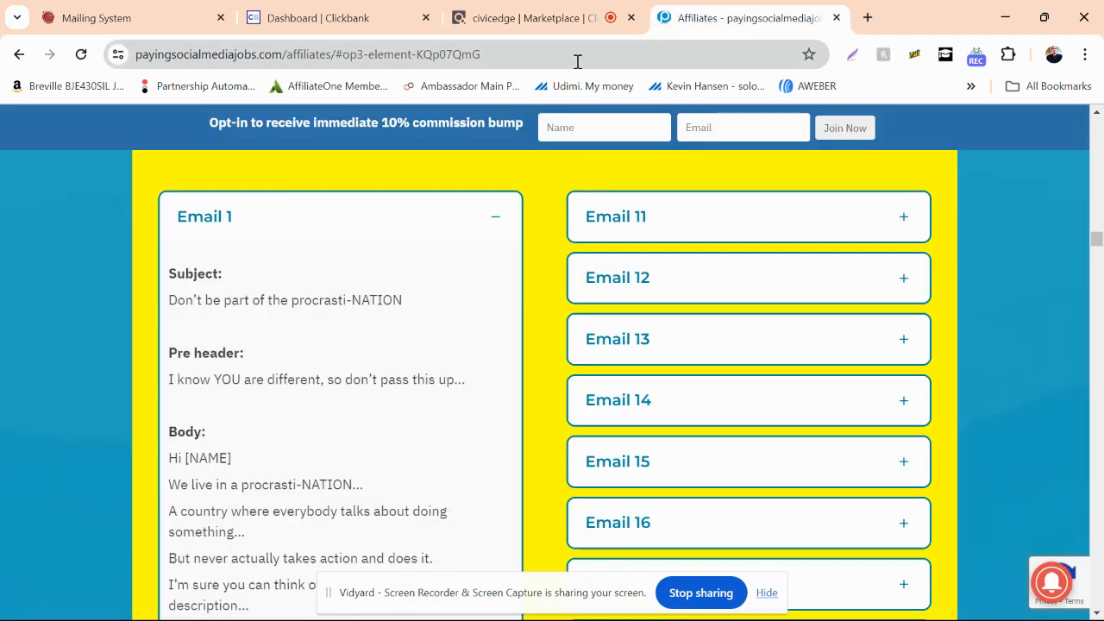
{"action": "left_click_drag", "start_coordinate": [500, 53], "coordinate": [138, 57]}
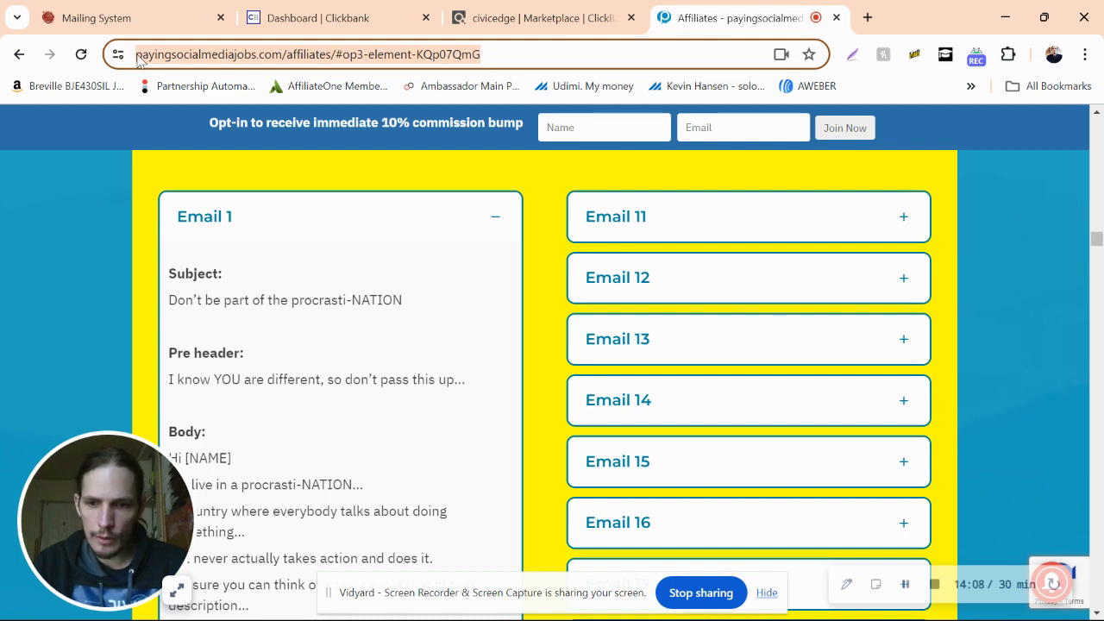
{"action": "type", "text": "89d883xhm2j2kz6r2xwyofp3lr.MLGS"}
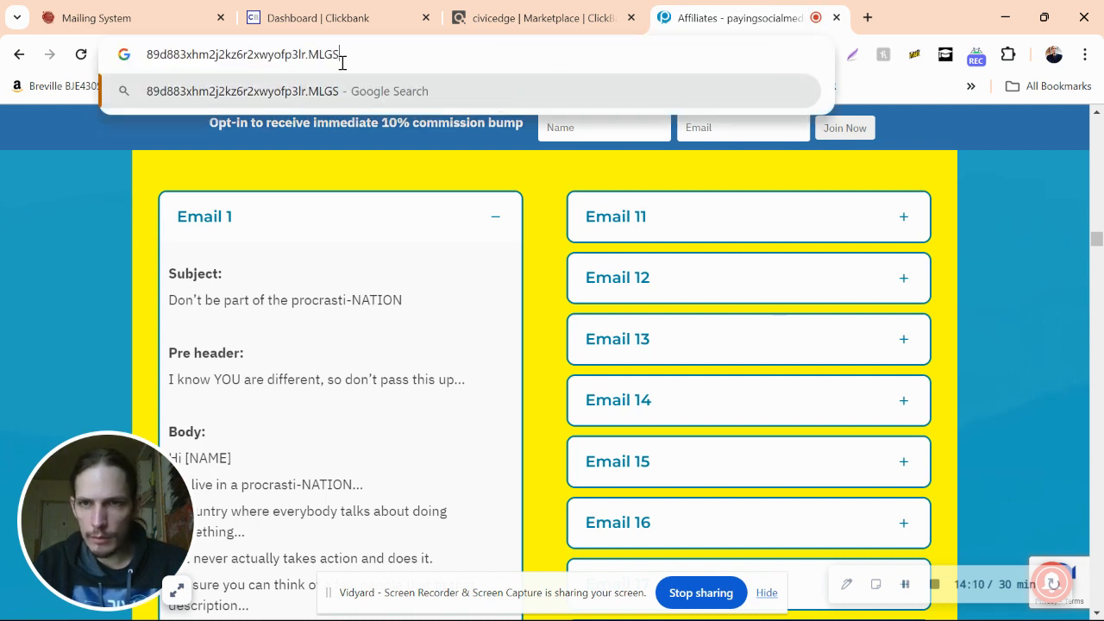
{"action": "key", "text": "ctrl+BackSpace"}
{"action": "key", "text": "ctrl+BackSpace"}
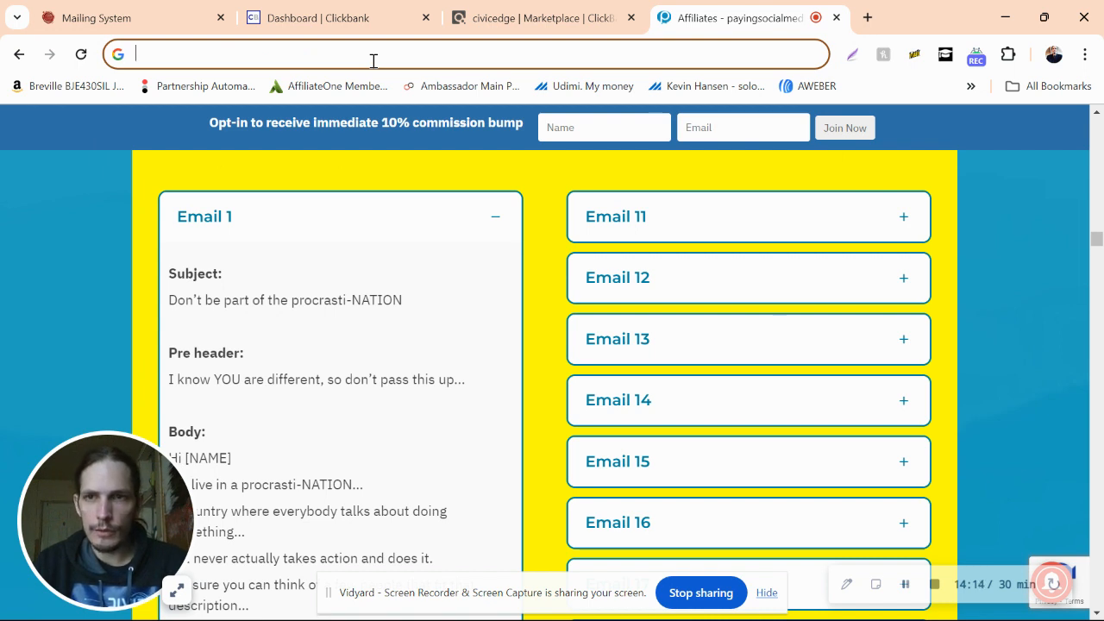
Load the copied ClickBank hoplink with tracking ID MLGS from the clipboard history and view the job quiz landing page.
{"action": "key", "text": "super+v"}
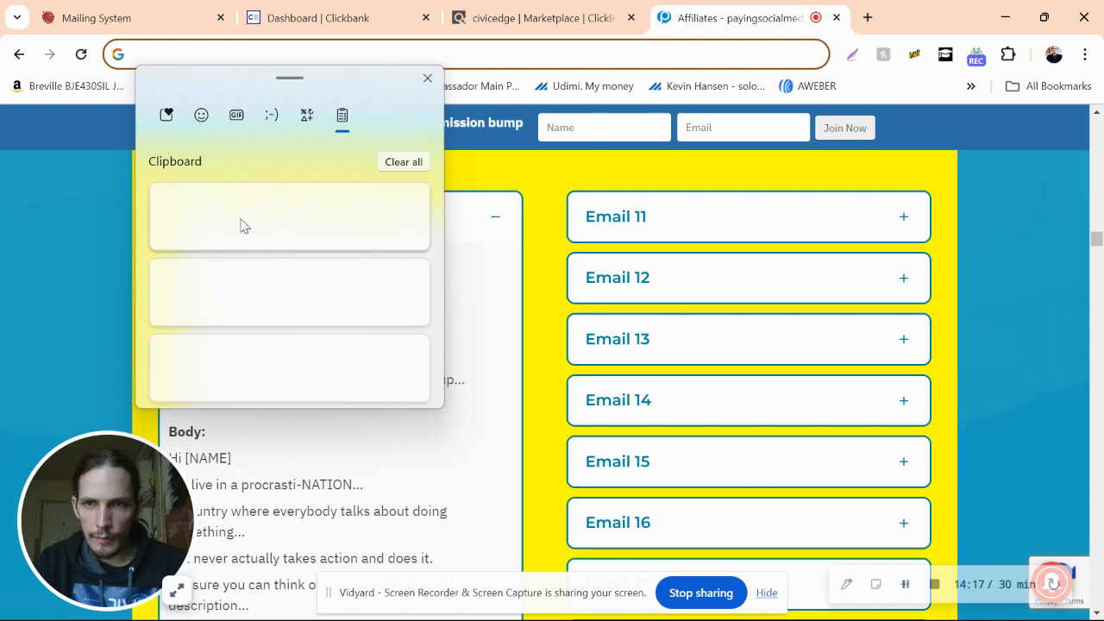
{"action": "left_click", "coordinate": [271, 302]}
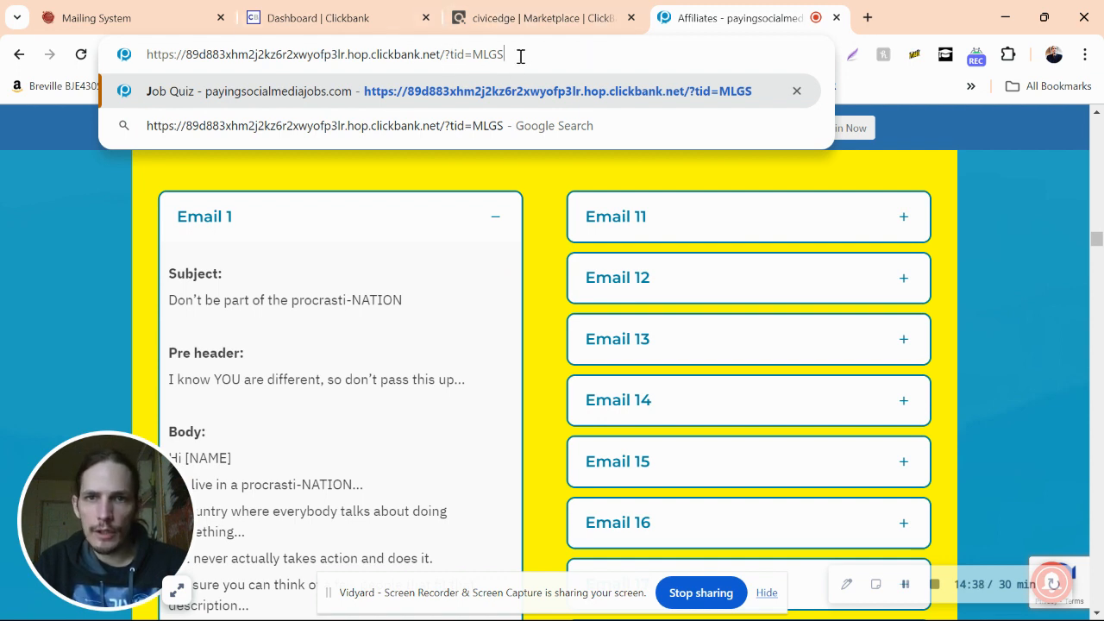
{"action": "key", "text": "Return"}
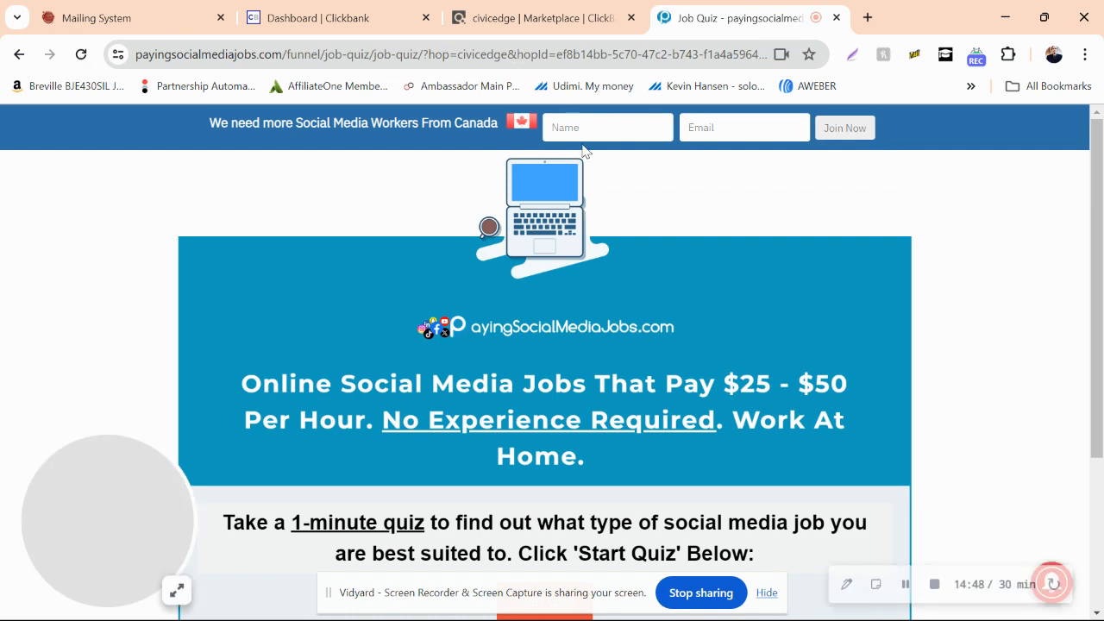
{"action": "scroll", "coordinate": [541, 266], "scroll_direction": "down", "scroll_amount": 2}
{"action": "scroll", "coordinate": [541, 268], "scroll_direction": "down", "scroll_amount": 1}
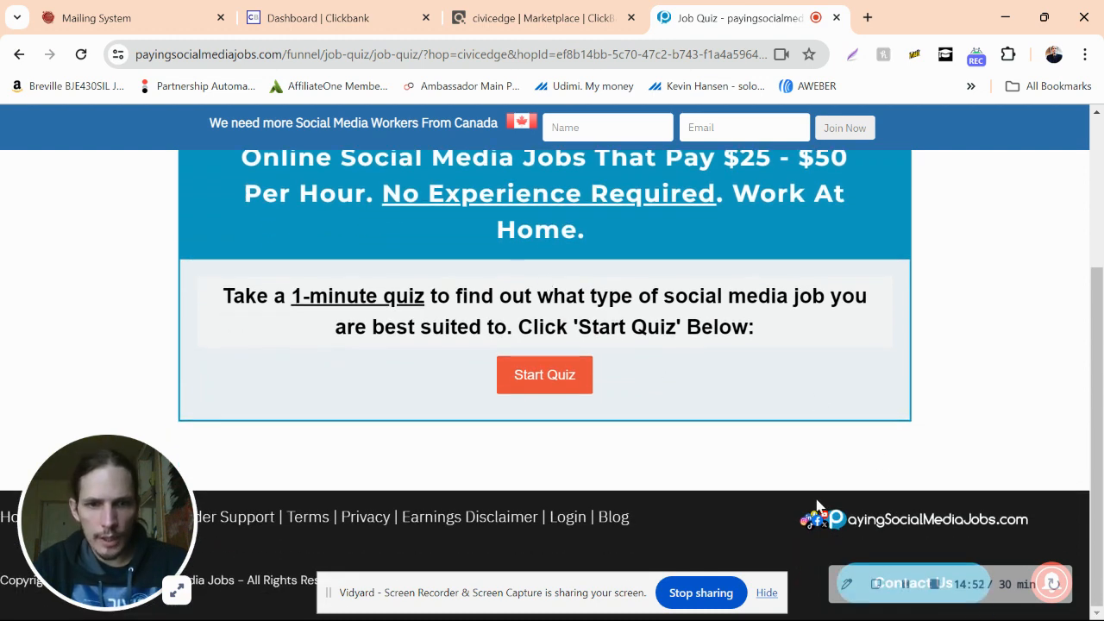
{"action": "left_click", "coordinate": [770, 593]}
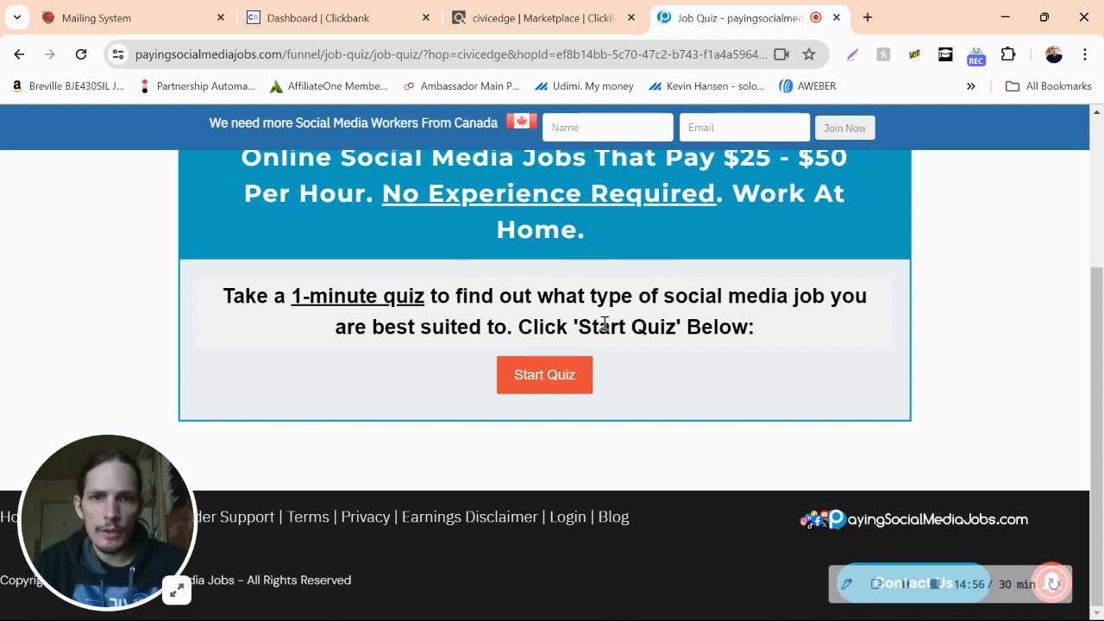
Start the quiz and answer with a job from home, Twitter, part time job ($300 - 700 per week) and Laptop/Desktop.
{"action": "left_click", "coordinate": [565, 386]}
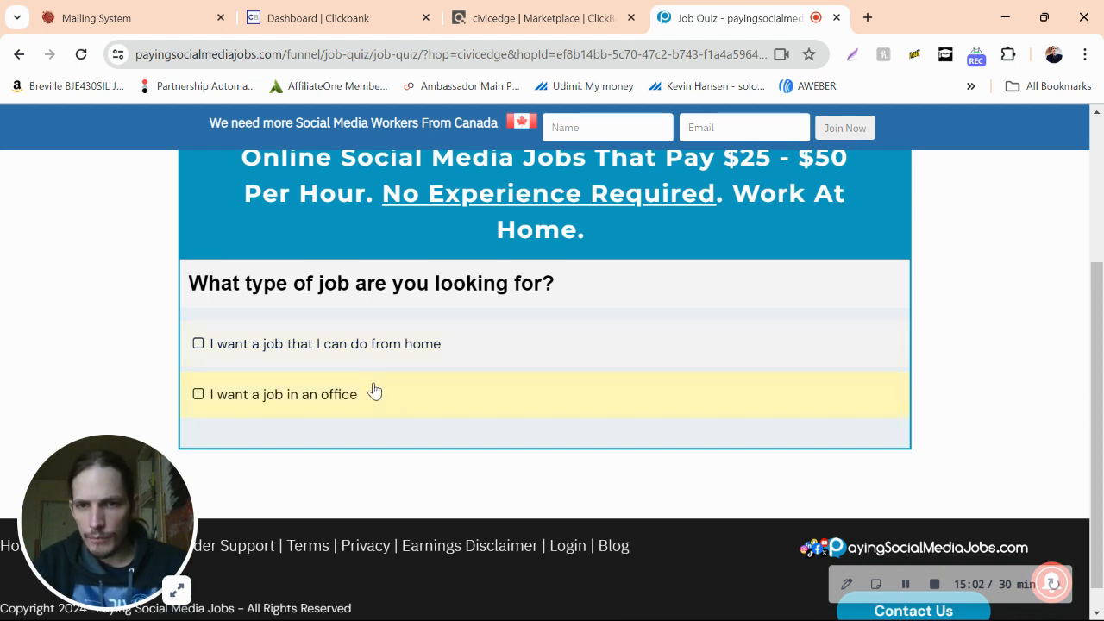
{"action": "left_click", "coordinate": [412, 343]}
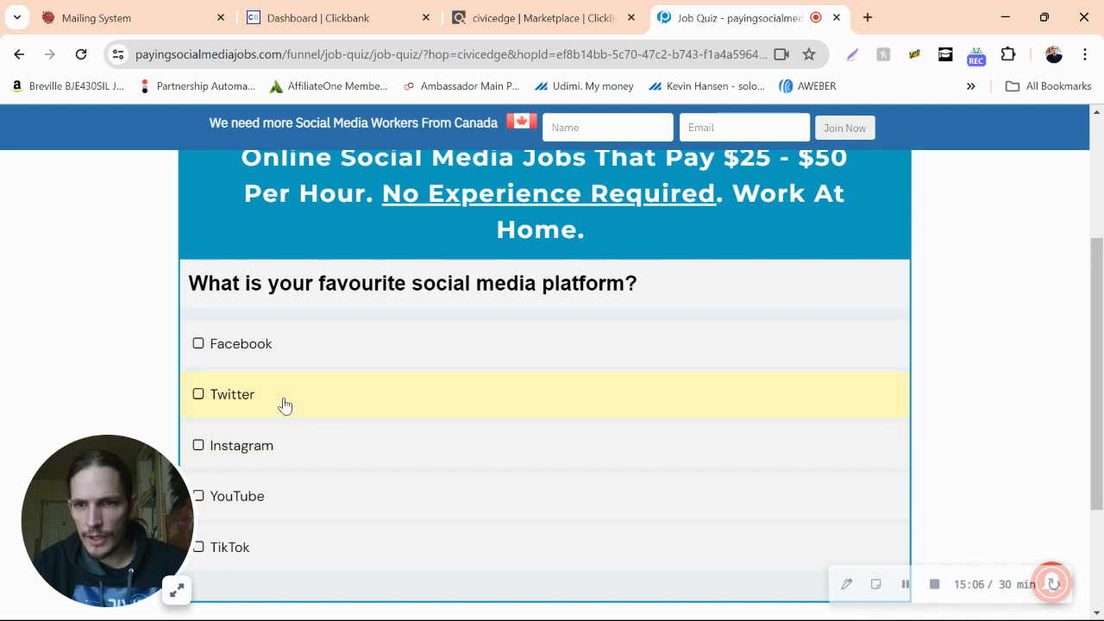
{"action": "left_click", "coordinate": [284, 405]}
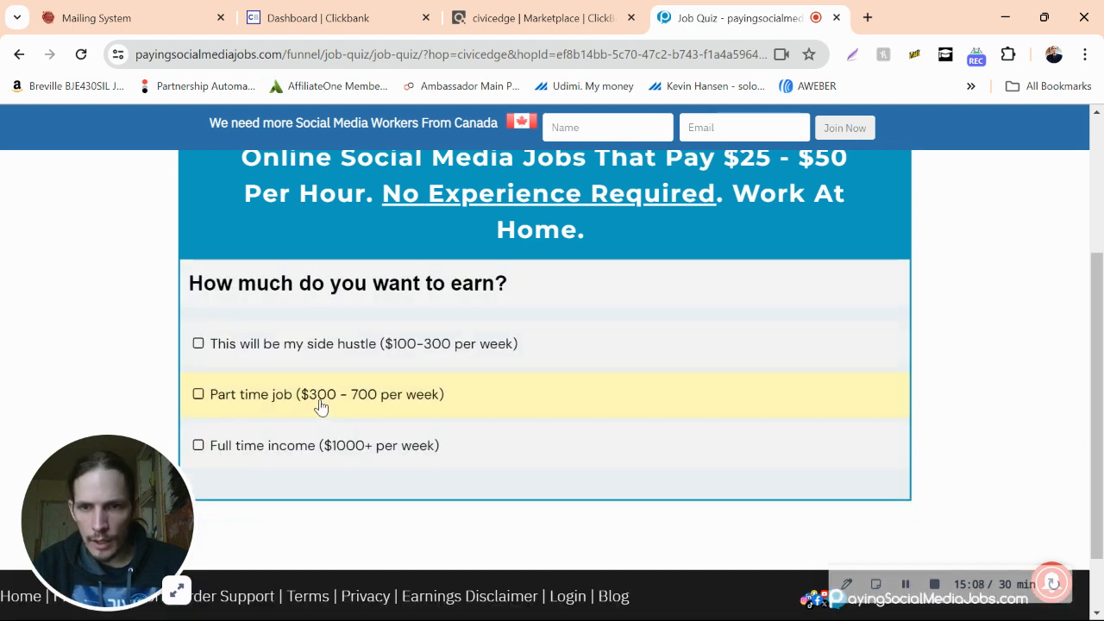
{"action": "left_click", "coordinate": [319, 405]}
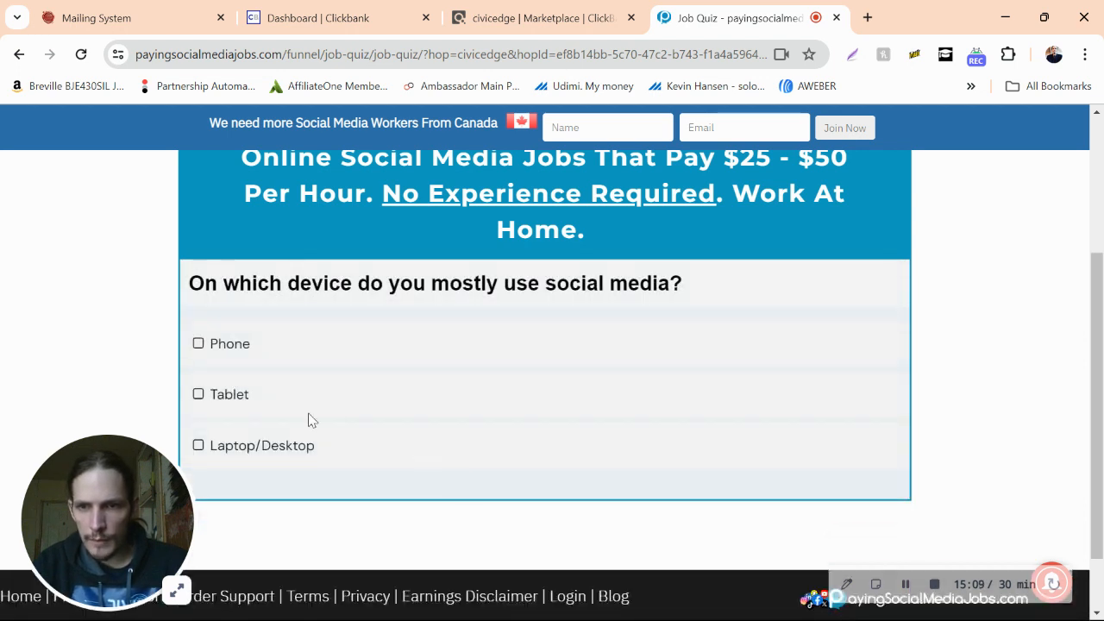
{"action": "left_click", "coordinate": [284, 459]}
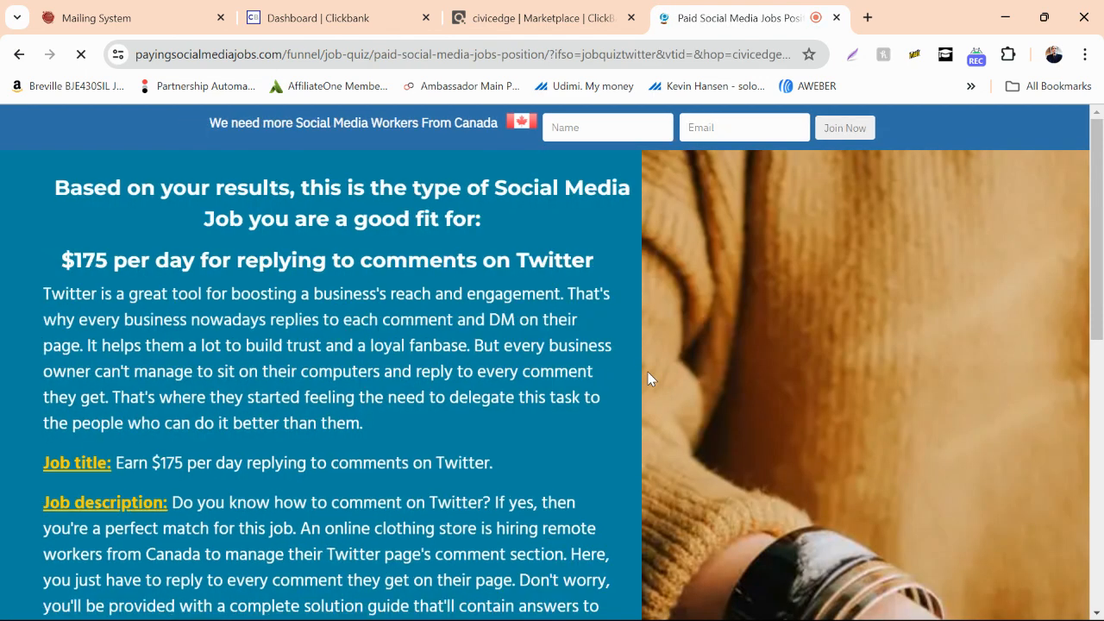
Review the quiz result's Twitter job description and requirements, and continue to the account registration form.
{"action": "scroll", "coordinate": [494, 371], "scroll_direction": "down", "scroll_amount": 6}
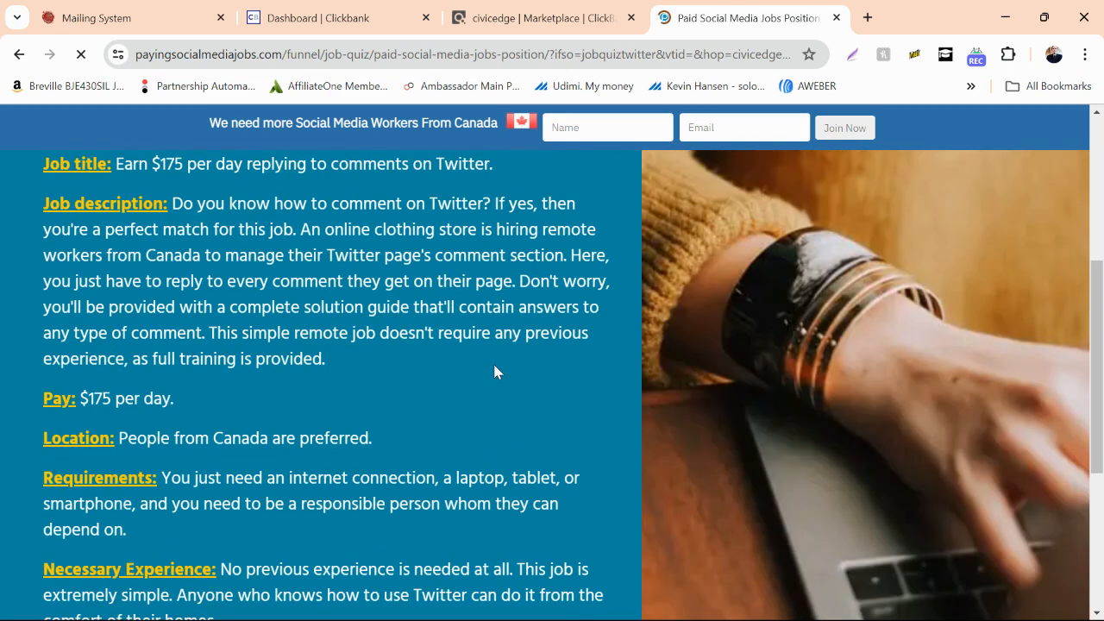
{"action": "scroll", "coordinate": [494, 371], "scroll_direction": "down", "scroll_amount": 2}
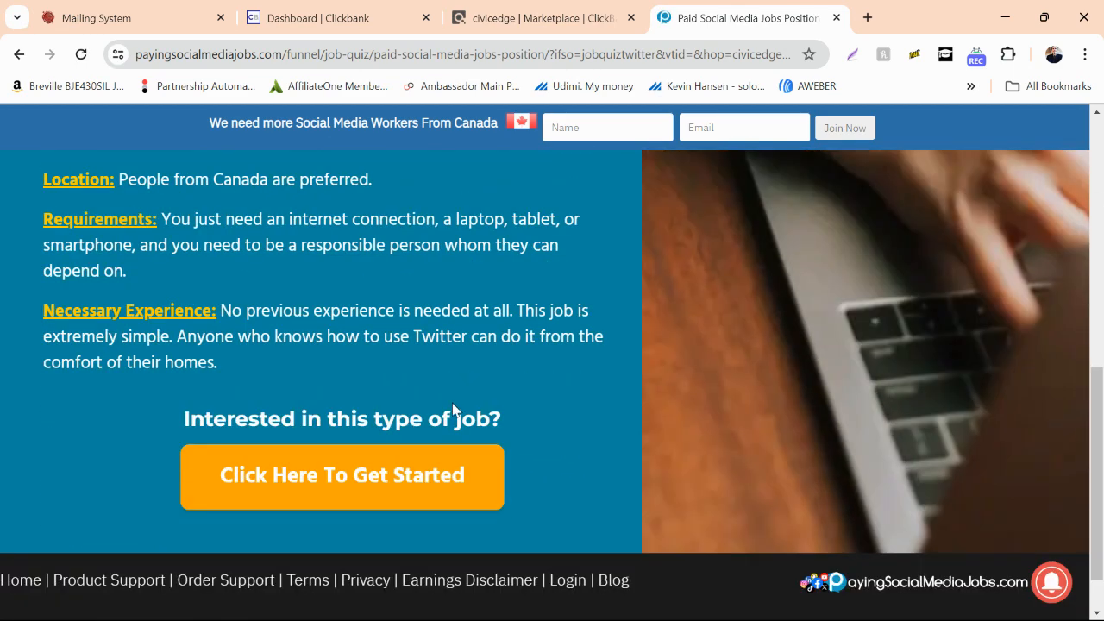
{"action": "left_click", "coordinate": [450, 473]}
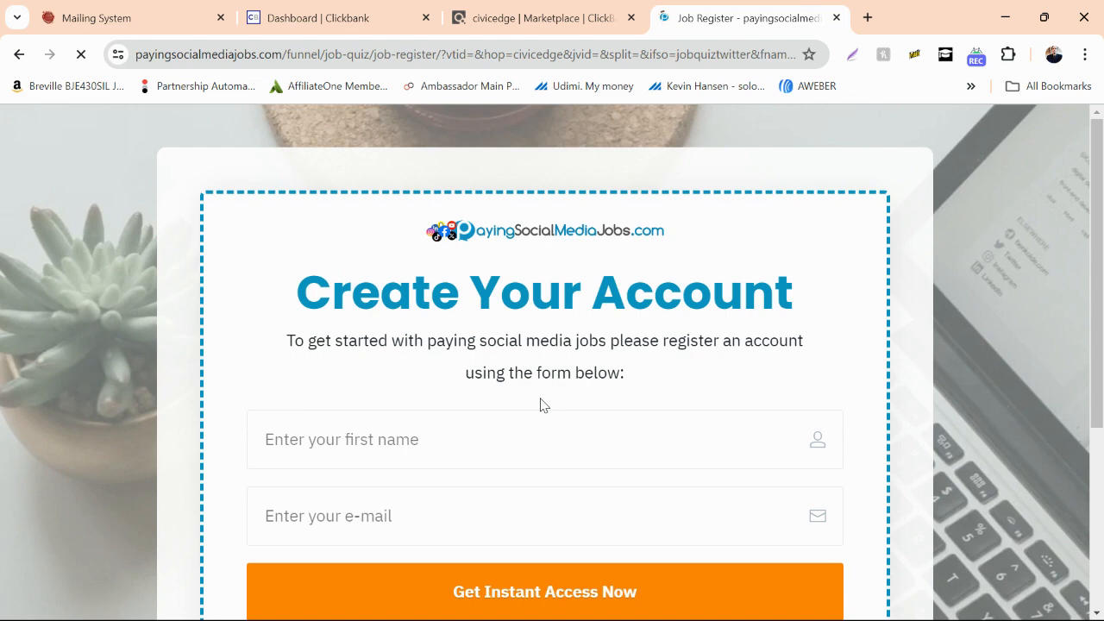
Fill in the first name and e-mail address from the saved suggestions and submit the Create Your Account form.
{"action": "scroll", "coordinate": [446, 446], "scroll_direction": "down", "scroll_amount": 2}
{"action": "left_click", "coordinate": [405, 280]}
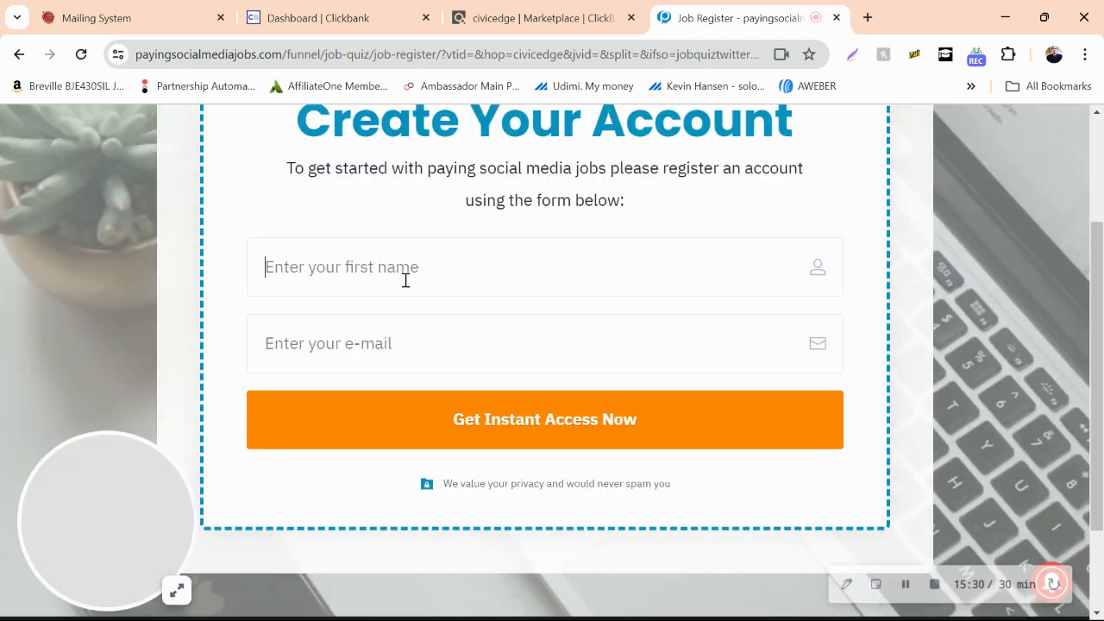
{"action": "left_click", "coordinate": [405, 280]}
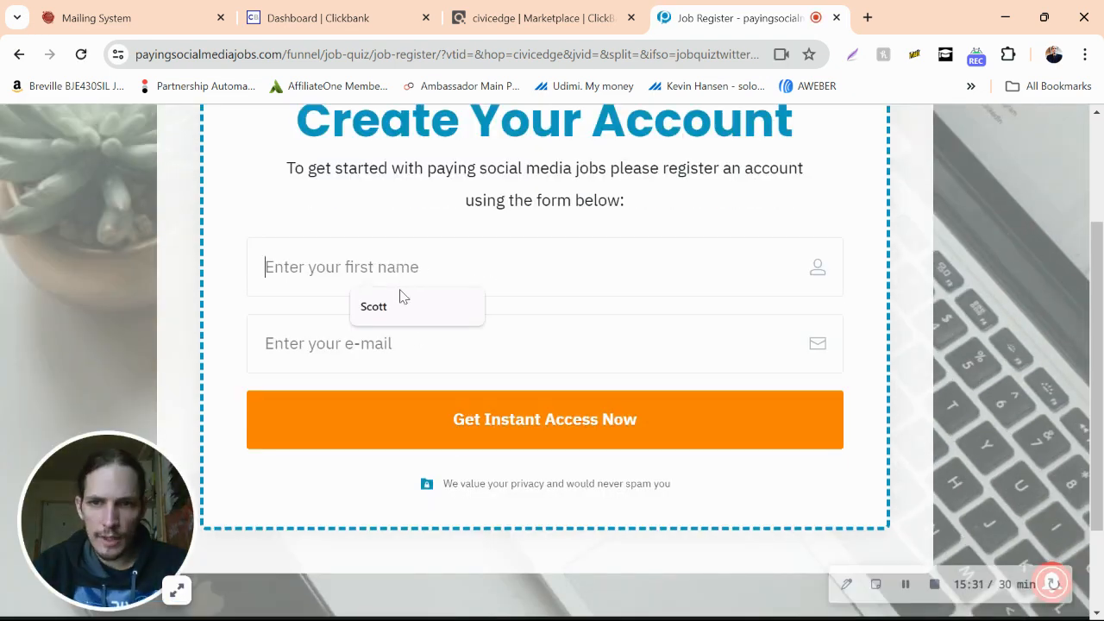
{"action": "left_click", "coordinate": [390, 309]}
{"action": "left_click", "coordinate": [365, 349]}
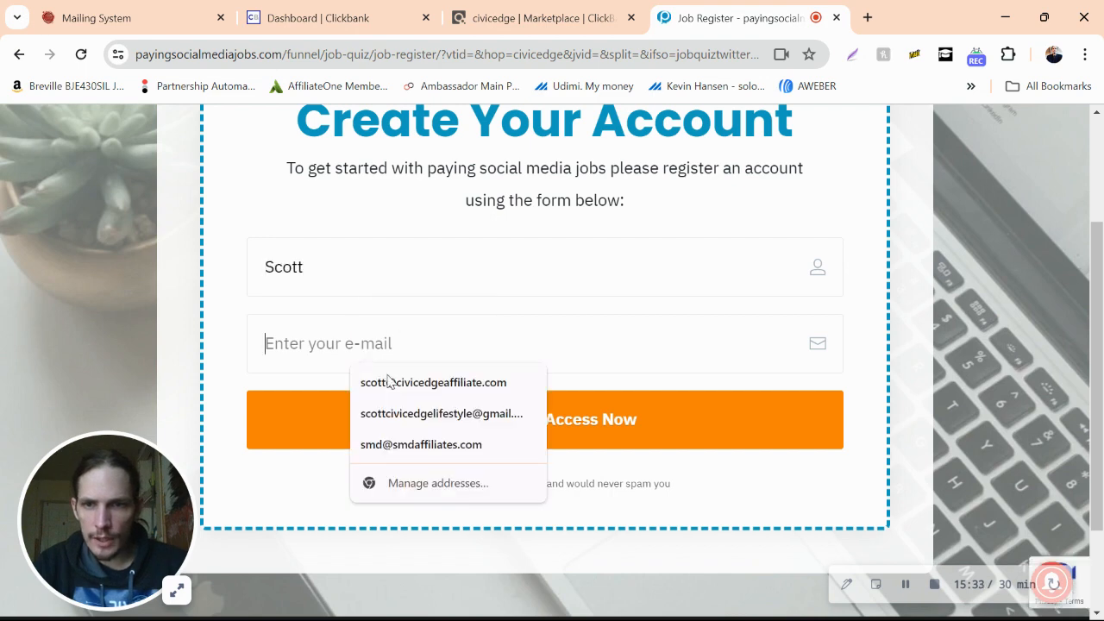
{"action": "left_click", "coordinate": [415, 422]}
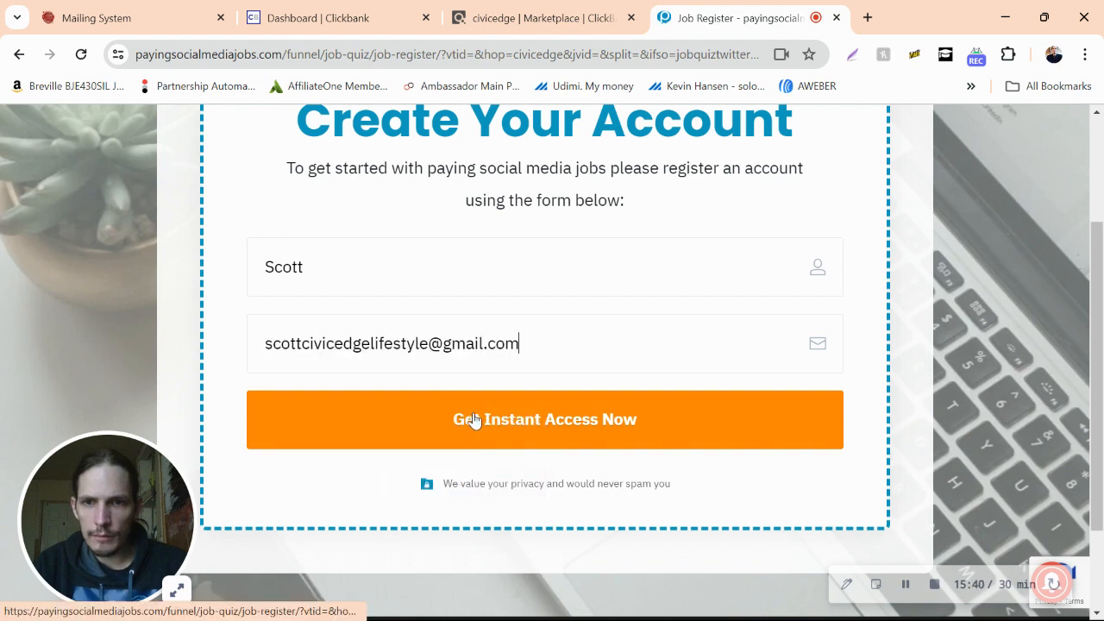
{"action": "left_click", "coordinate": [637, 421]}
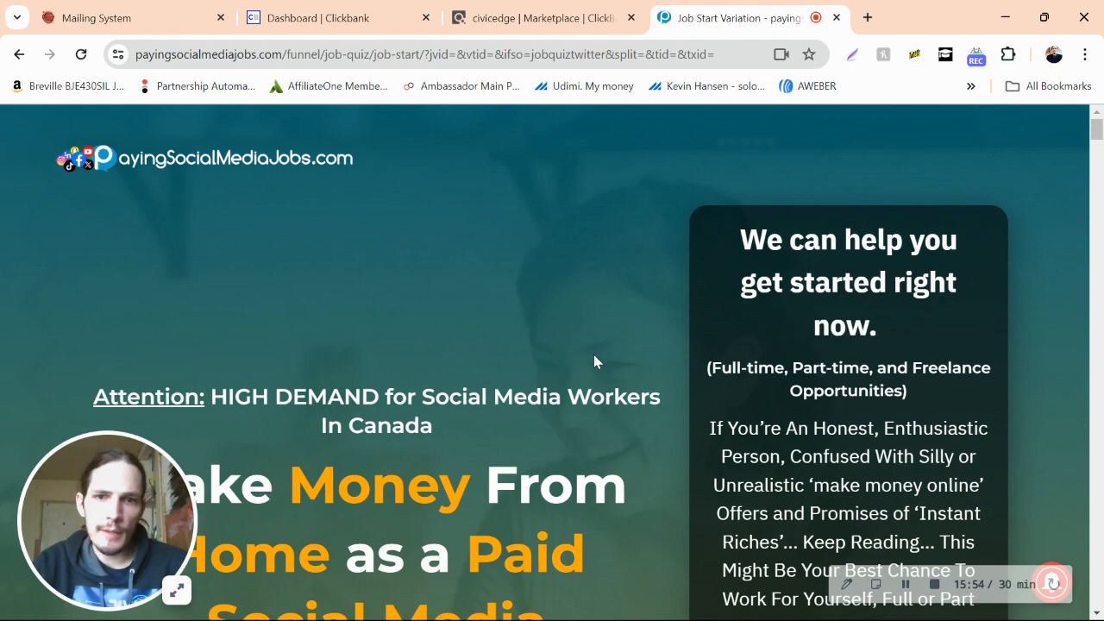
Examine the sales page from the headline through the testimonials and benefits to the Canadian discount offer and its pricing.
{"action": "scroll", "coordinate": [594, 356], "scroll_direction": "down", "scroll_amount": 3}
{"action": "scroll", "coordinate": [594, 355], "scroll_direction": "down", "scroll_amount": 4}
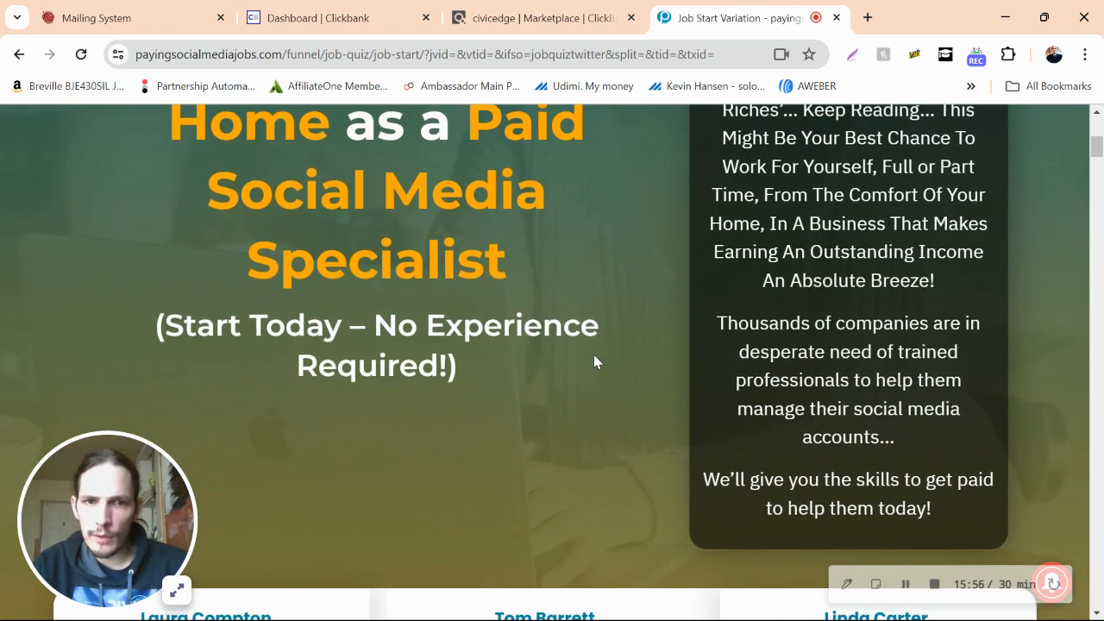
{"action": "scroll", "coordinate": [593, 361], "scroll_direction": "down", "scroll_amount": 5}
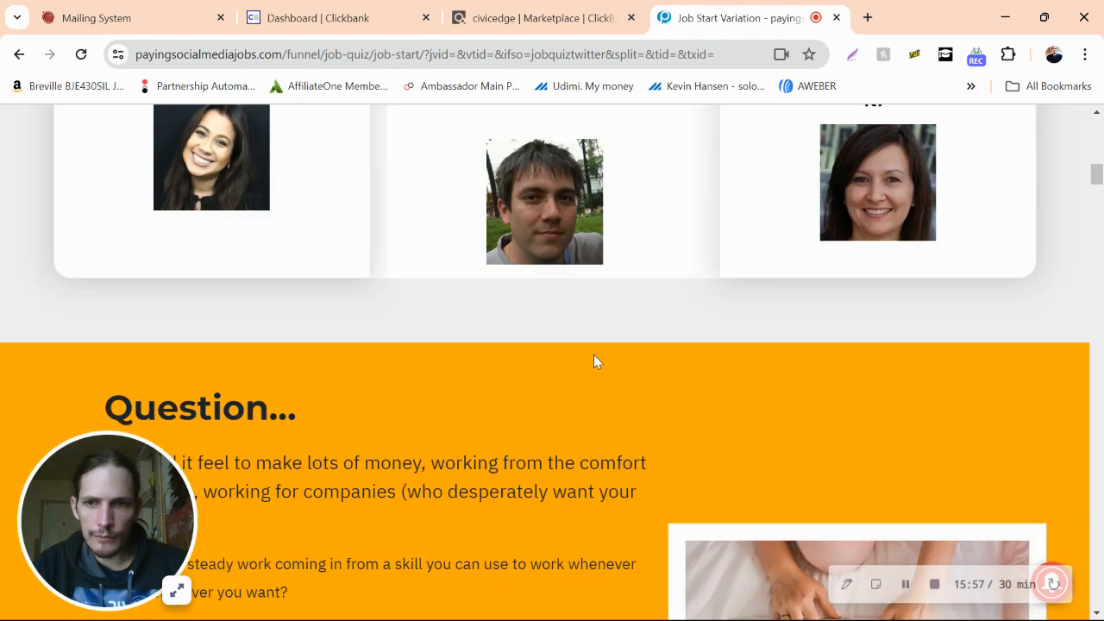
{"action": "scroll", "coordinate": [593, 361], "scroll_direction": "down", "scroll_amount": 1}
{"action": "scroll", "coordinate": [593, 361], "scroll_direction": "down", "scroll_amount": 12}
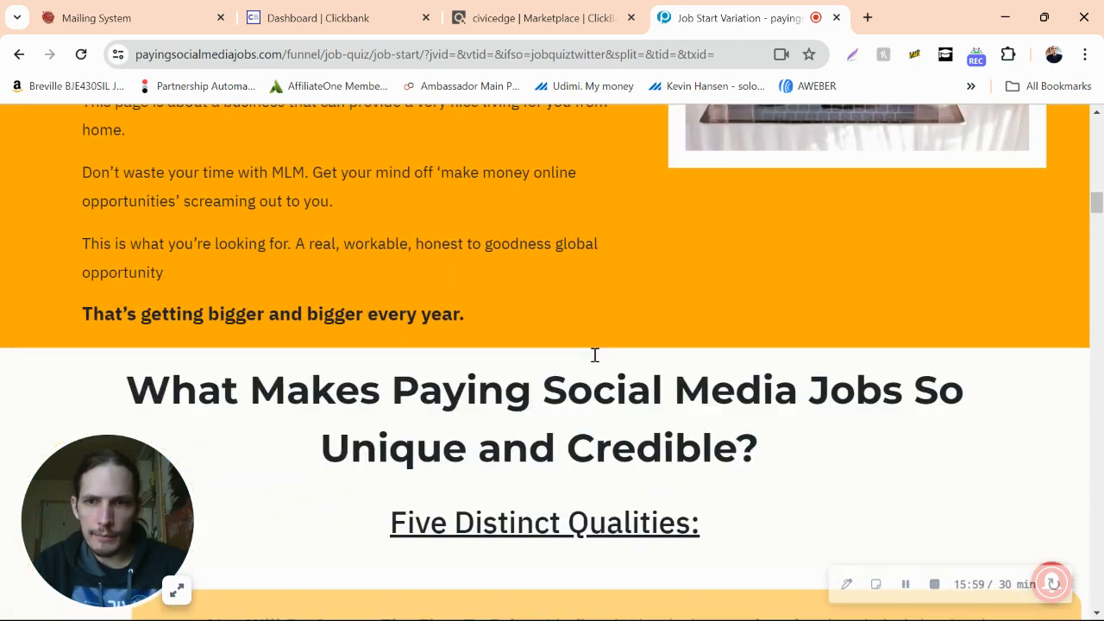
{"action": "scroll", "coordinate": [593, 354], "scroll_direction": "down", "scroll_amount": 15}
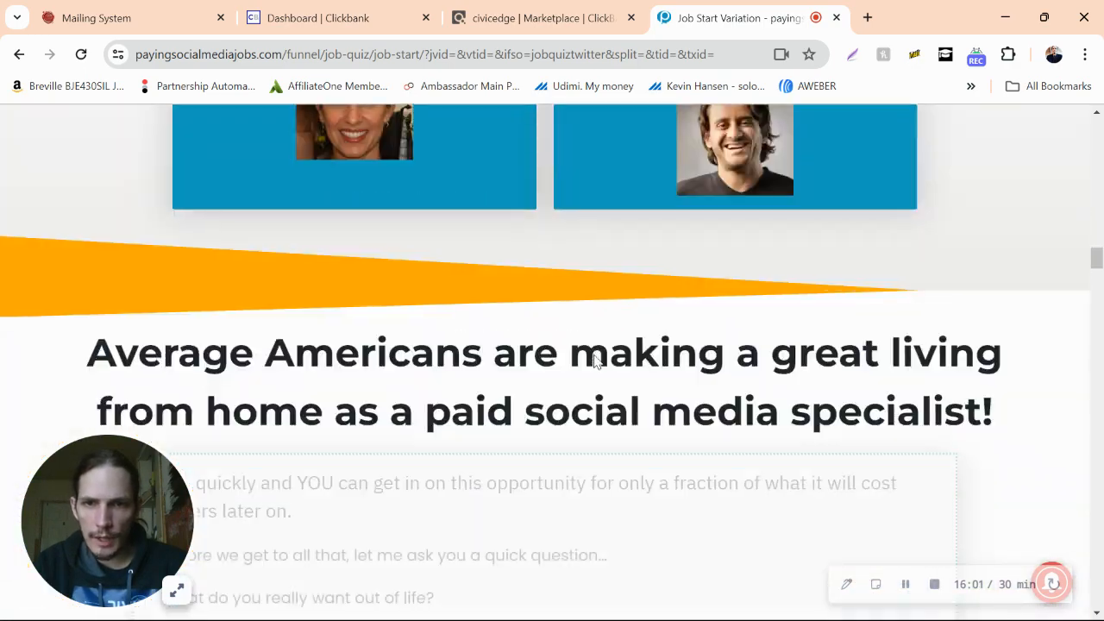
{"action": "scroll", "coordinate": [595, 354], "scroll_direction": "down", "scroll_amount": 15}
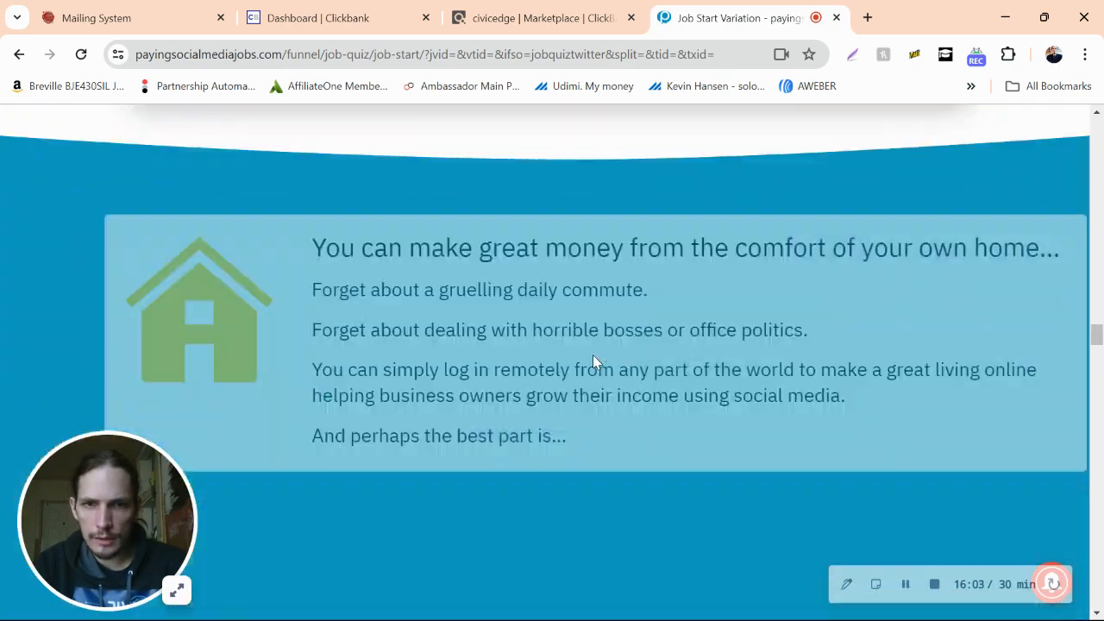
{"action": "scroll", "coordinate": [593, 361], "scroll_direction": "down", "scroll_amount": 15}
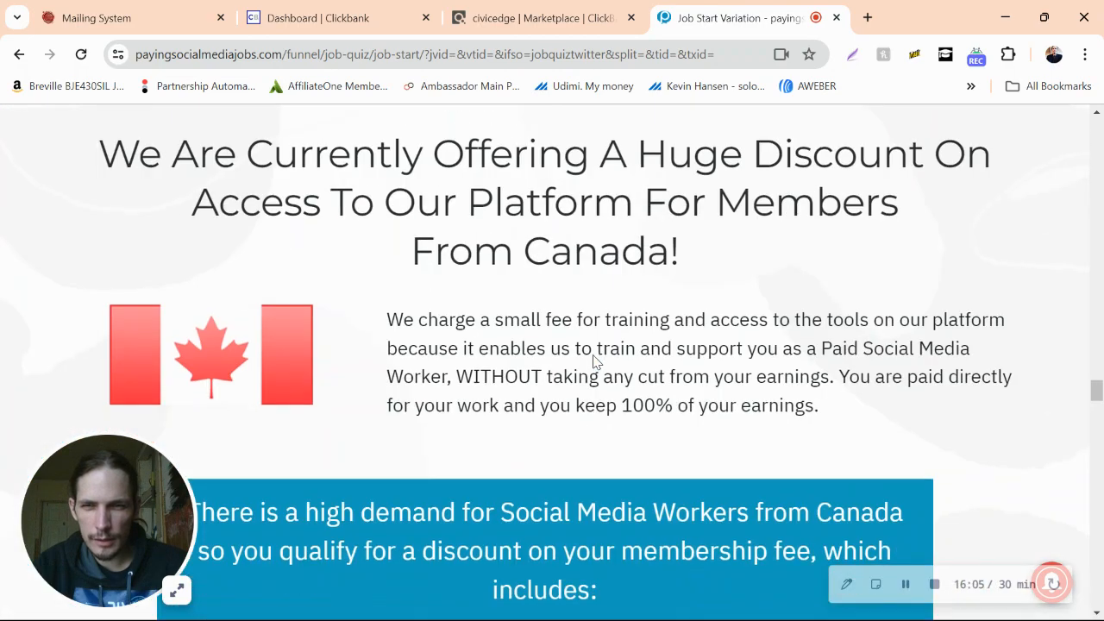
{"action": "scroll", "coordinate": [593, 362], "scroll_direction": "down", "scroll_amount": 4}
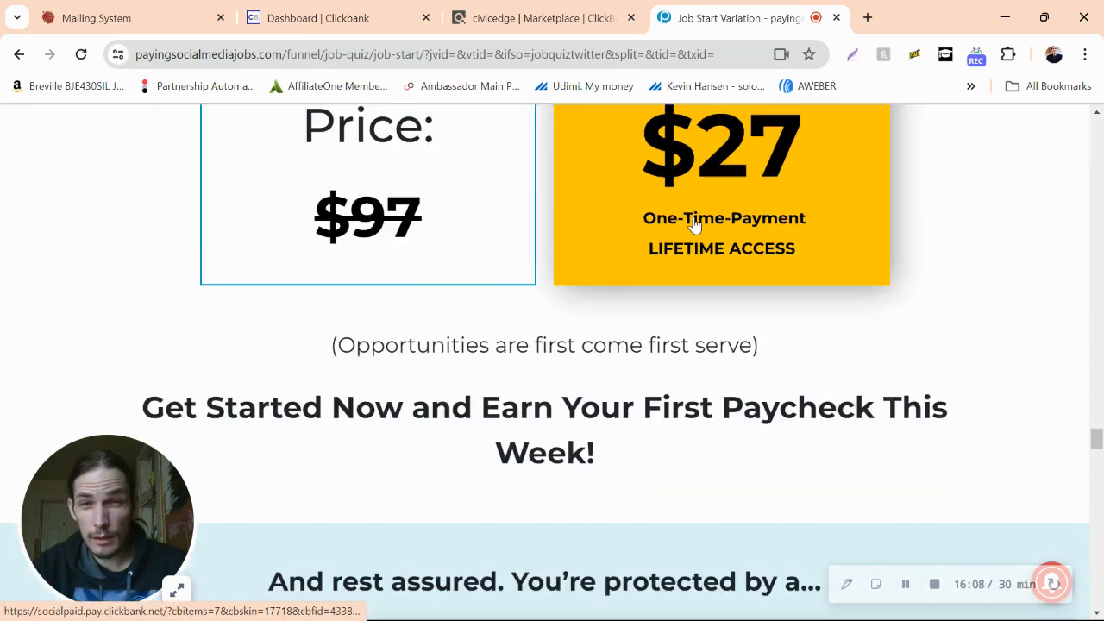
Proceed from the $27 one-time-payment offer to the checkout and review the order form, FAQ and guarantee down to the footer.
{"action": "left_click", "coordinate": [695, 223]}
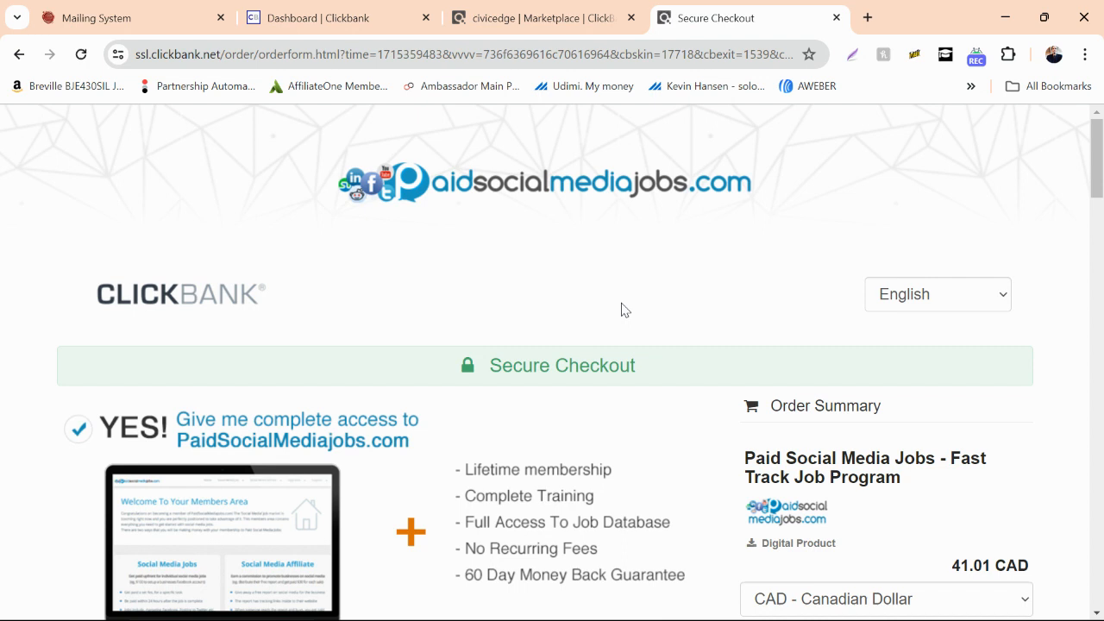
{"action": "scroll", "coordinate": [624, 309], "scroll_direction": "down", "scroll_amount": 1}
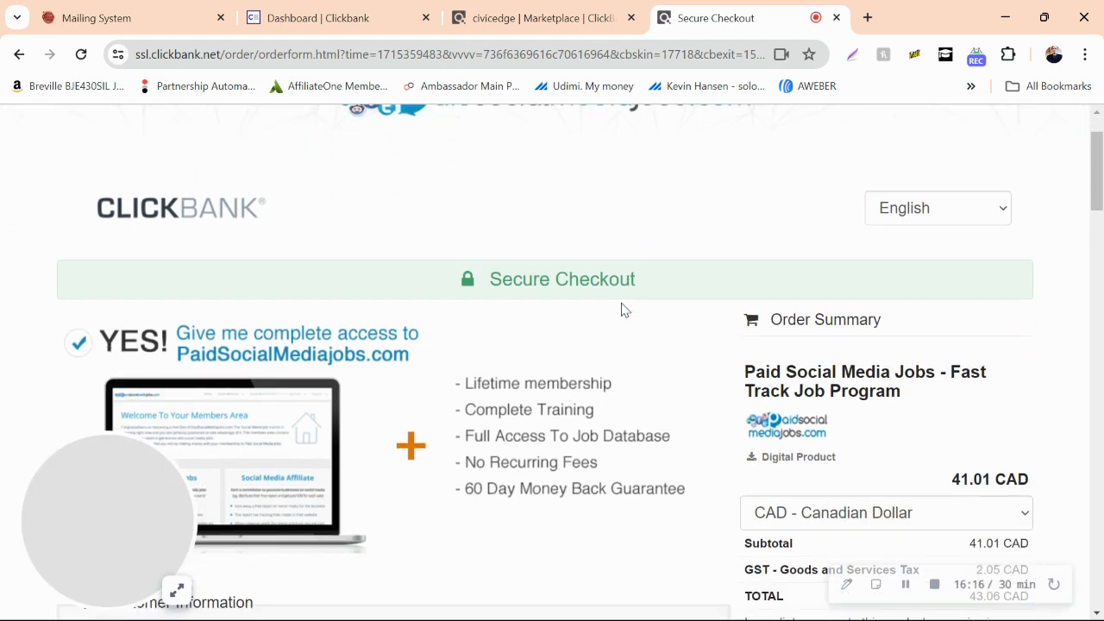
{"action": "scroll", "coordinate": [624, 310], "scroll_direction": "down", "scroll_amount": 1}
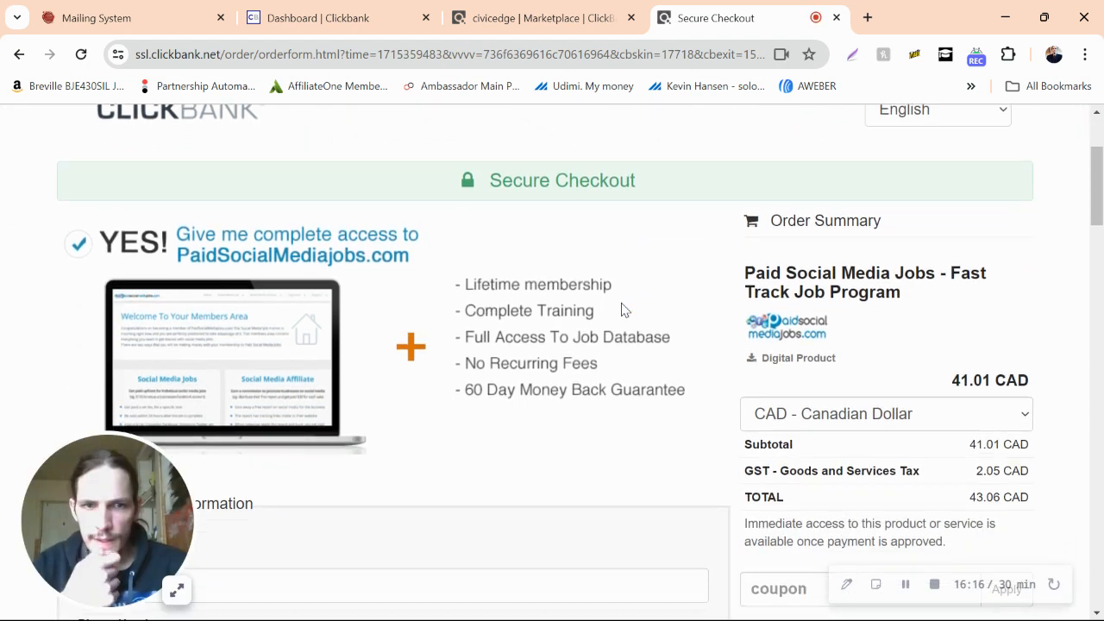
{"action": "scroll", "coordinate": [625, 309], "scroll_direction": "down", "scroll_amount": 10}
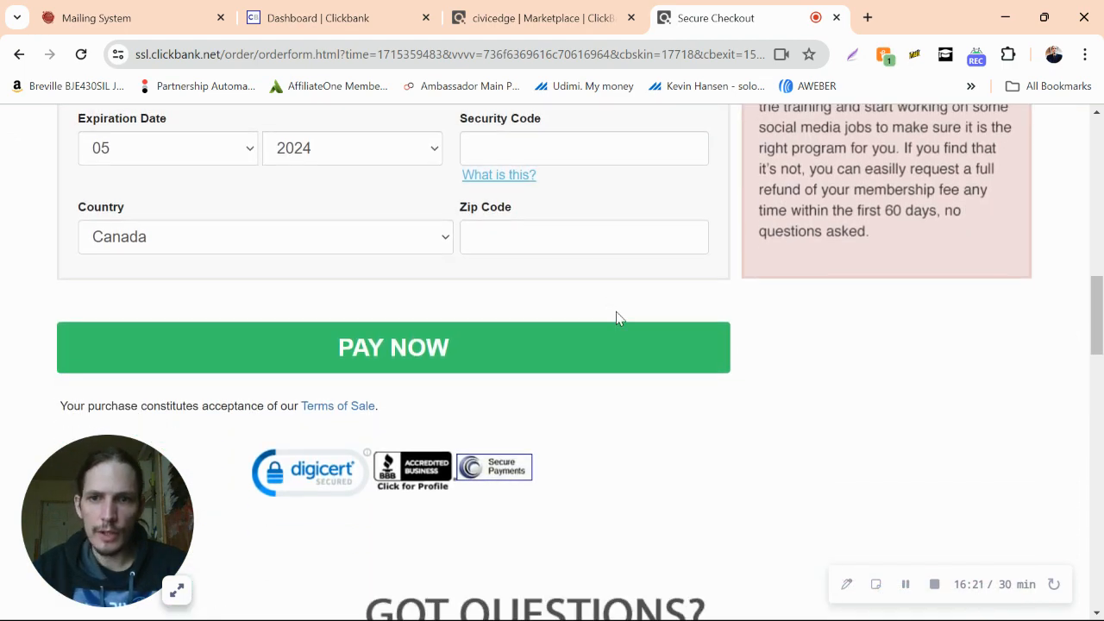
{"action": "scroll", "coordinate": [615, 318], "scroll_direction": "down", "scroll_amount": 8}
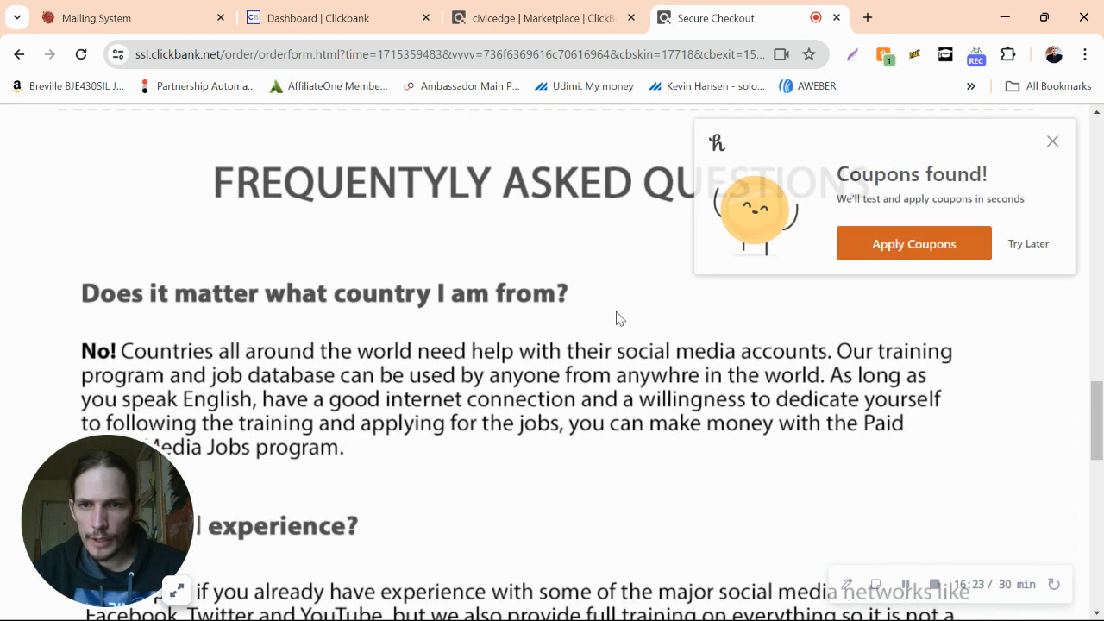
{"action": "scroll", "coordinate": [616, 318], "scroll_direction": "down", "scroll_amount": 10}
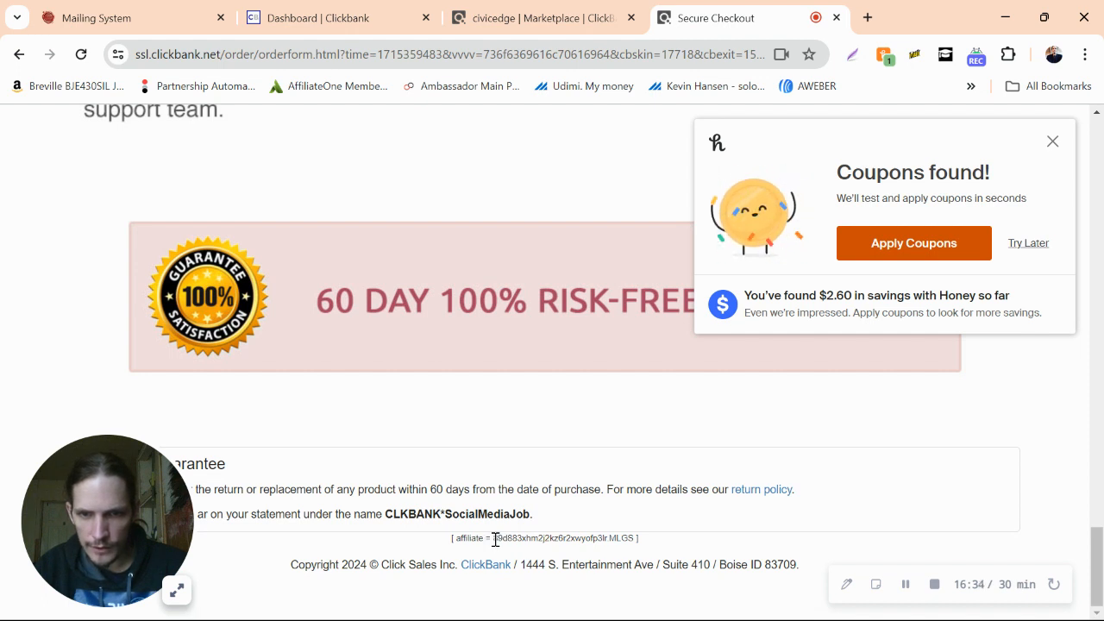
Copy the encrypted affiliate ID, including its MLGS tracking suffix, from the checkout page's footer.
{"action": "left_click_drag", "start_coordinate": [494, 538], "coordinate": [635, 539]}
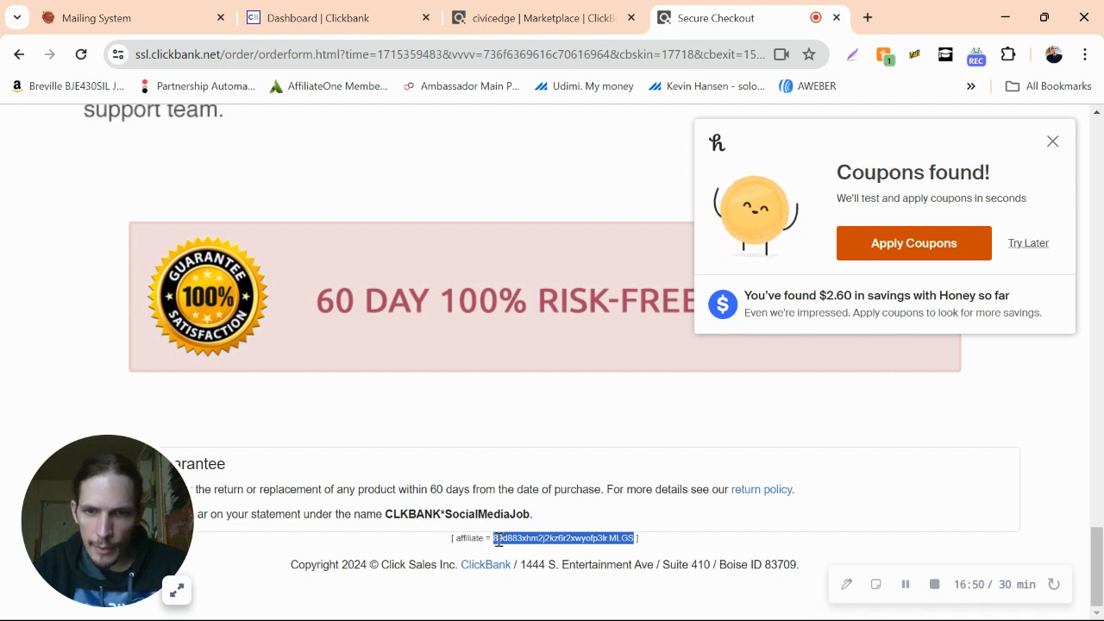
{"action": "right_click", "coordinate": [597, 538]}
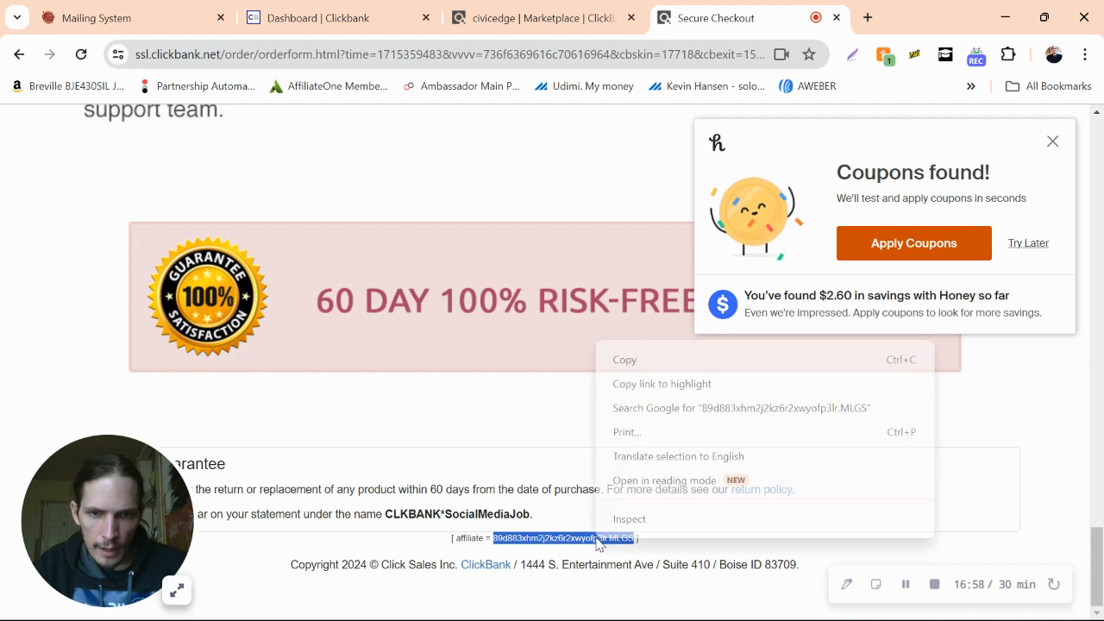
{"action": "left_click", "coordinate": [624, 360]}
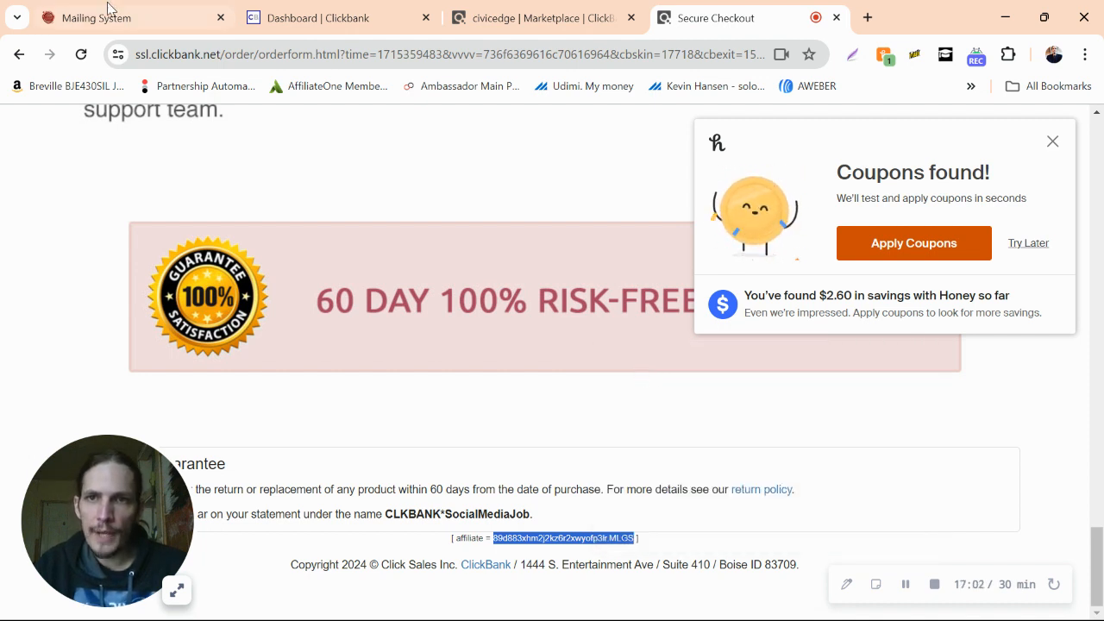
Switch to the ClickBank dashboard and open a blank Decode form in Affiliate Link Tools.
{"action": "left_click", "coordinate": [317, 21]}
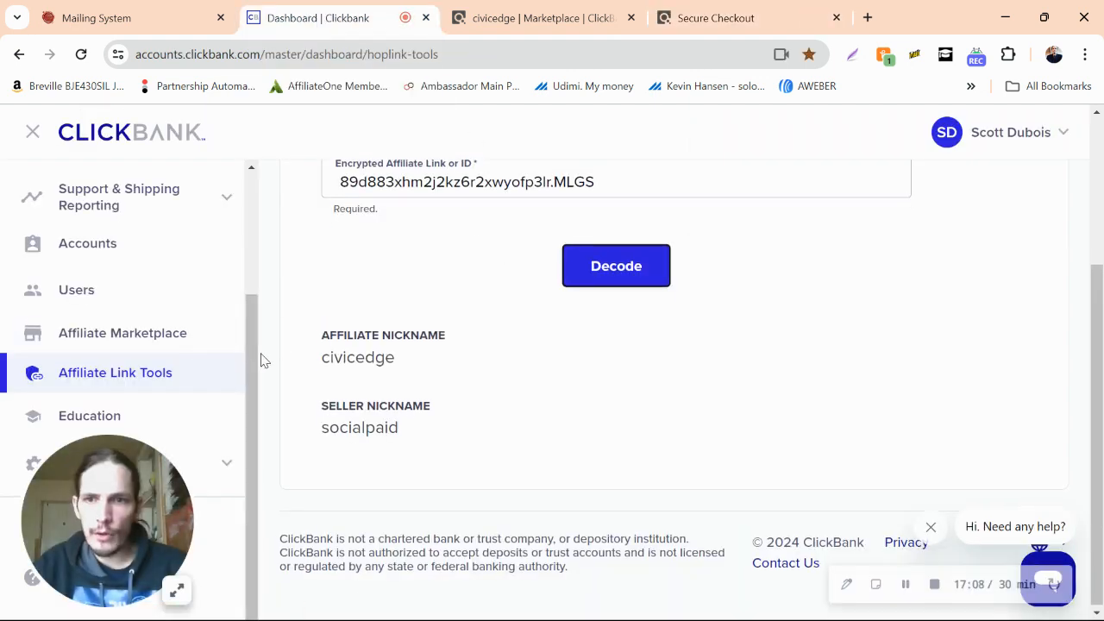
{"action": "scroll", "coordinate": [434, 367], "scroll_direction": "up", "scroll_amount": 3}
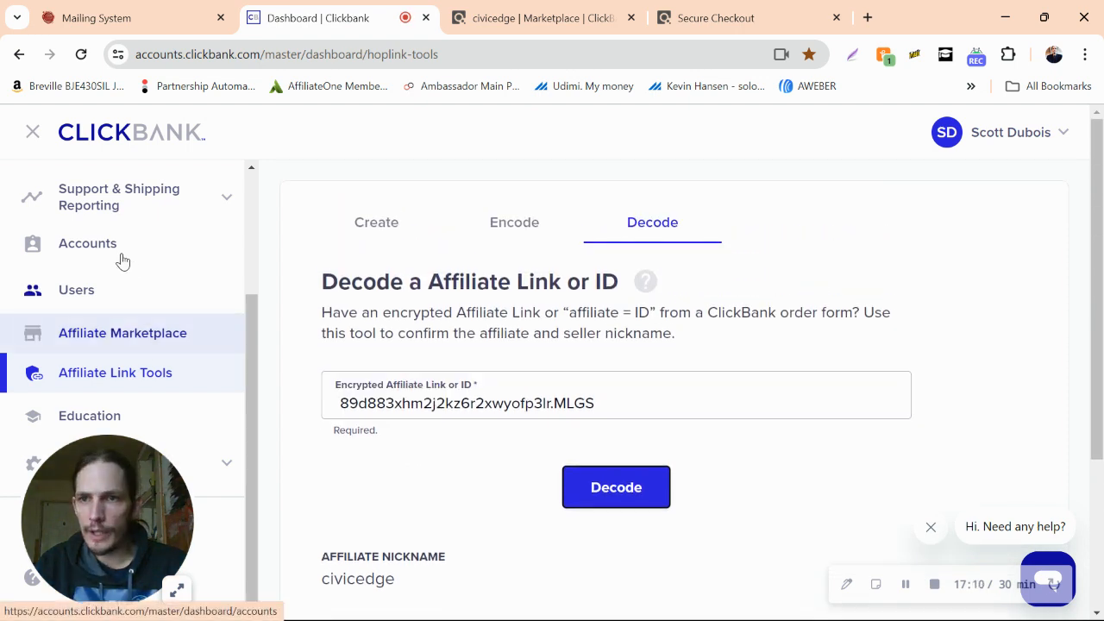
{"action": "scroll", "coordinate": [113, 207], "scroll_direction": "up", "scroll_amount": 3}
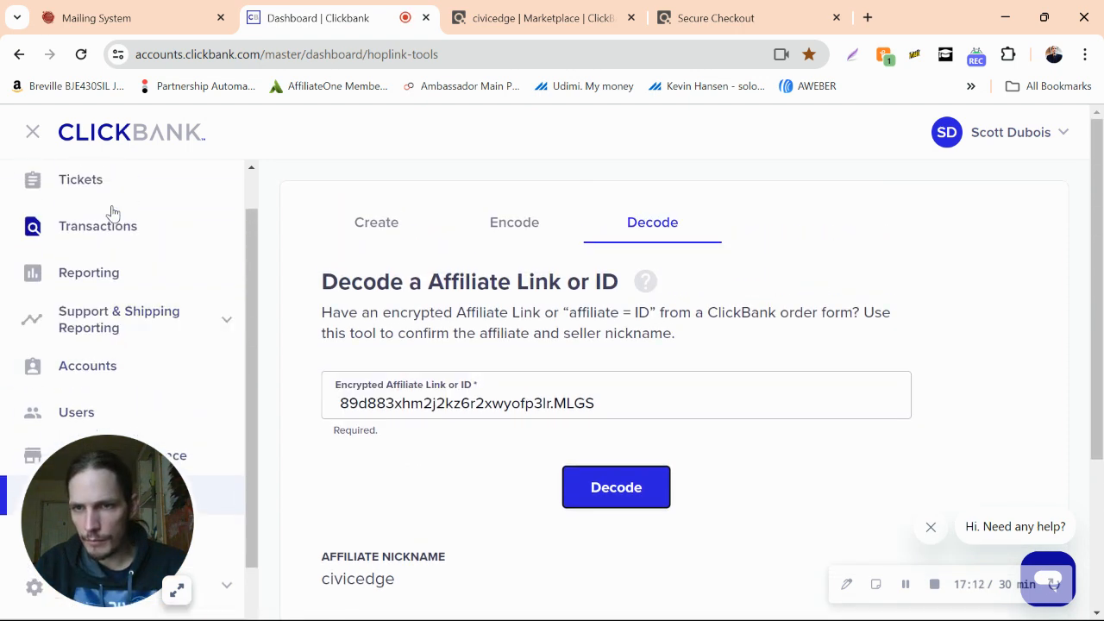
{"action": "left_click", "coordinate": [113, 193]}
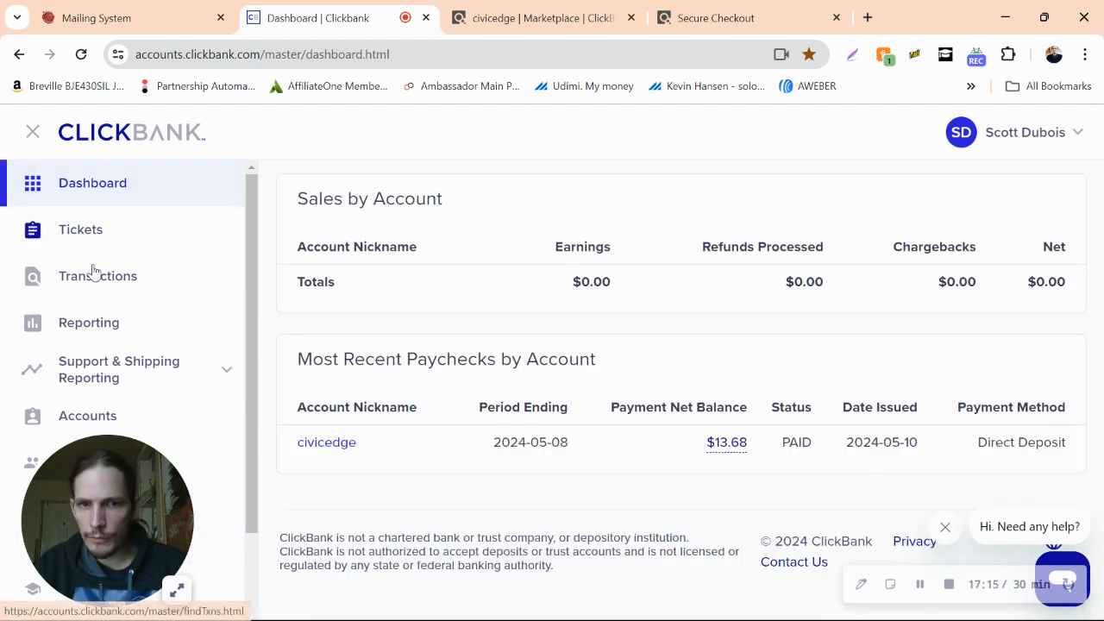
{"action": "scroll", "coordinate": [108, 271], "scroll_direction": "down", "scroll_amount": 1}
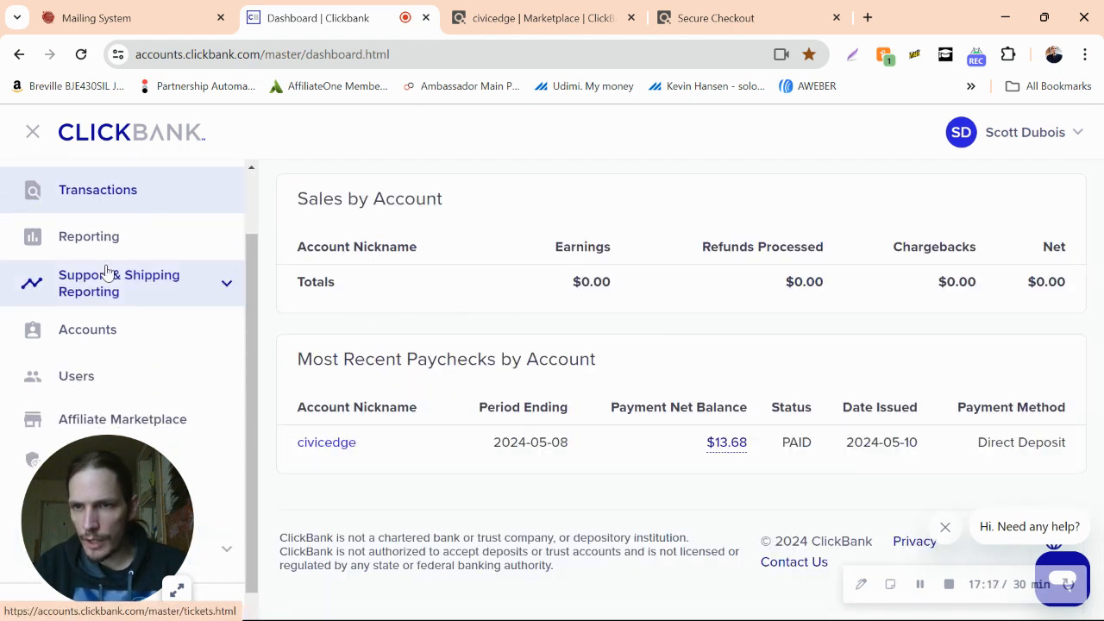
{"action": "left_click", "coordinate": [113, 332]}
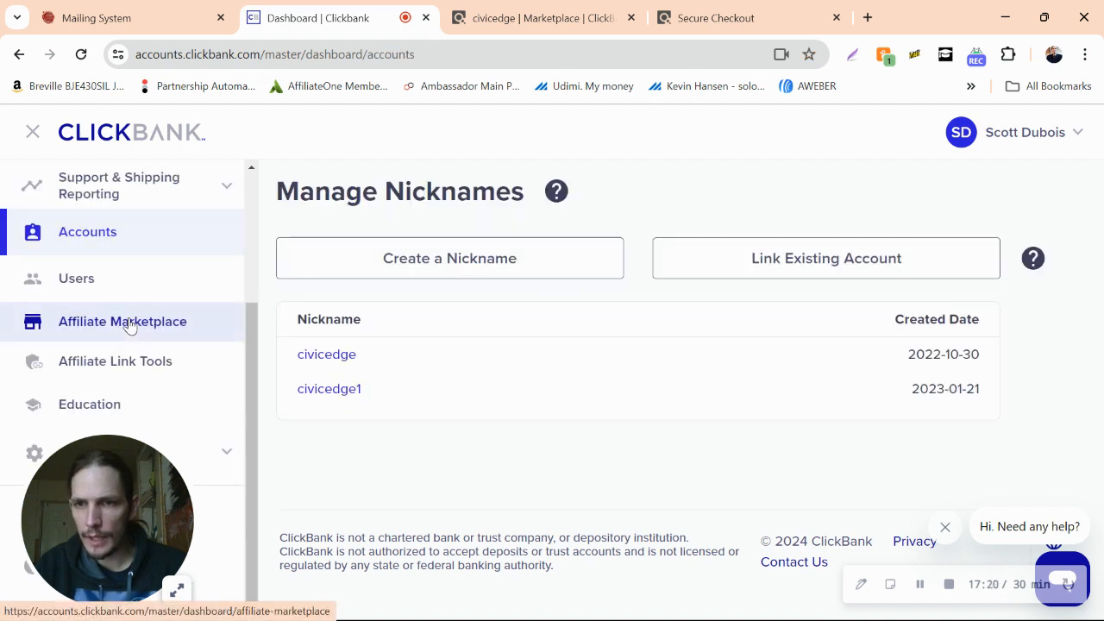
{"action": "left_click", "coordinate": [154, 368]}
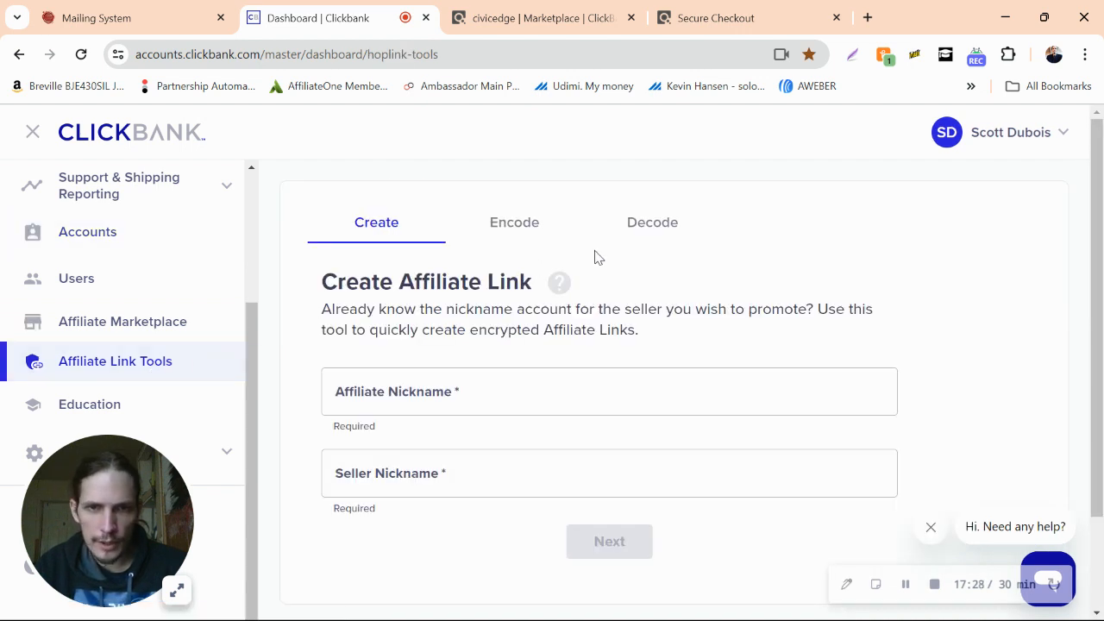
{"action": "left_click", "coordinate": [657, 231]}
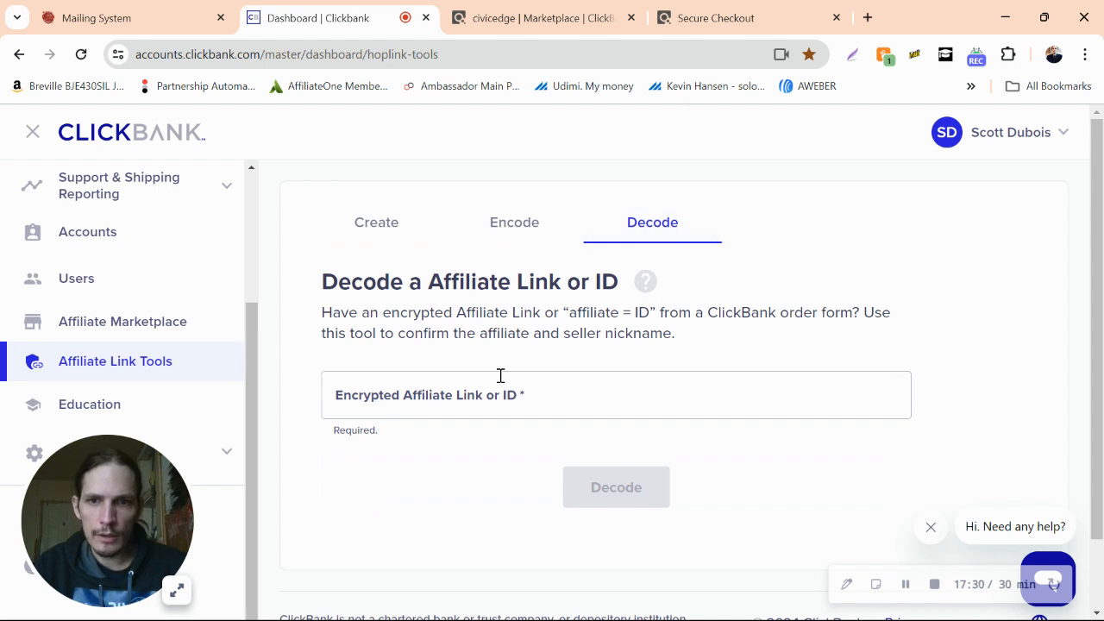
Paste the copied encrypted affiliate ID into the decoding form and decode it.
{"action": "left_click", "coordinate": [492, 409]}
{"action": "key", "text": "ctrl+v"}
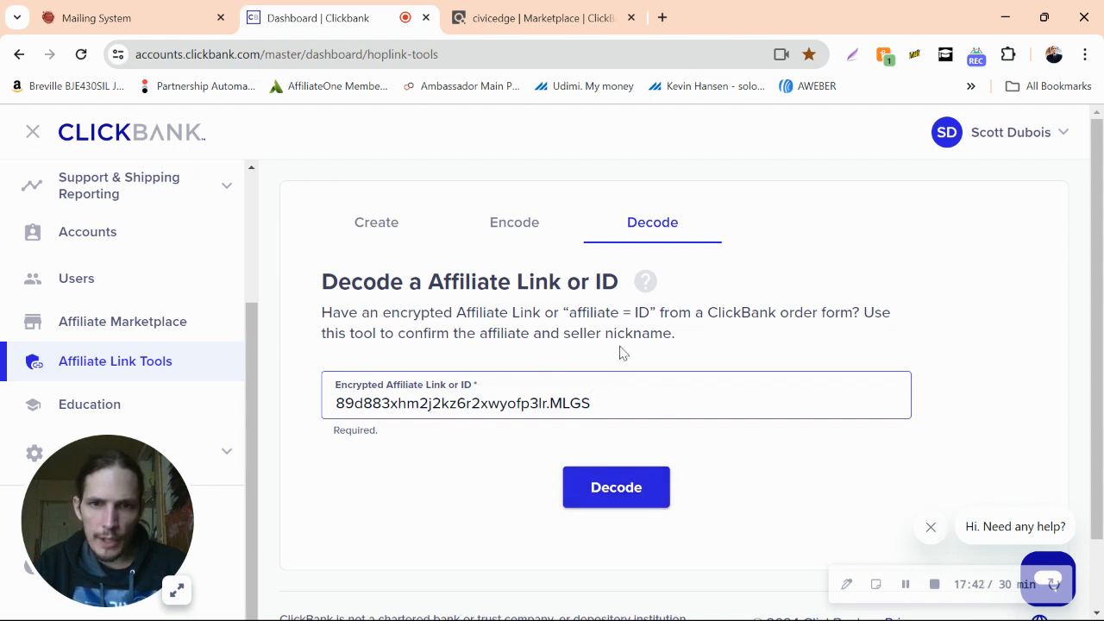
{"action": "left_click", "coordinate": [640, 498]}
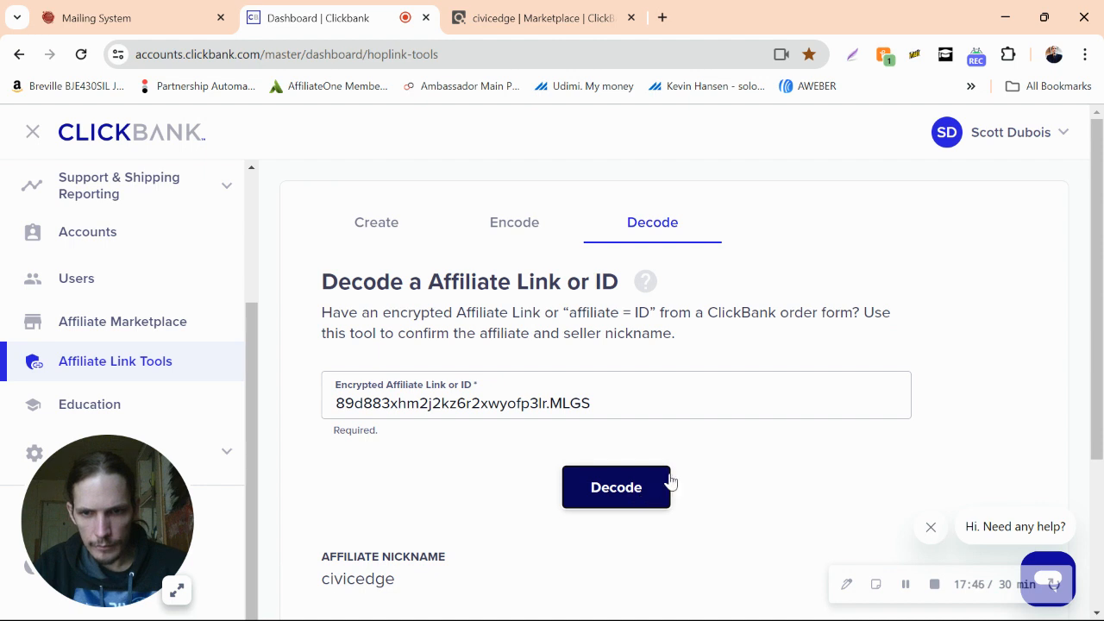
Examine the decoded affiliate nickname and seller nickname to verify who gets credit for the sale and whose offer it is.
{"action": "scroll", "coordinate": [621, 465], "scroll_direction": "down", "scroll_amount": 3}
{"action": "left_click_drag", "start_coordinate": [322, 353], "coordinate": [405, 366]}
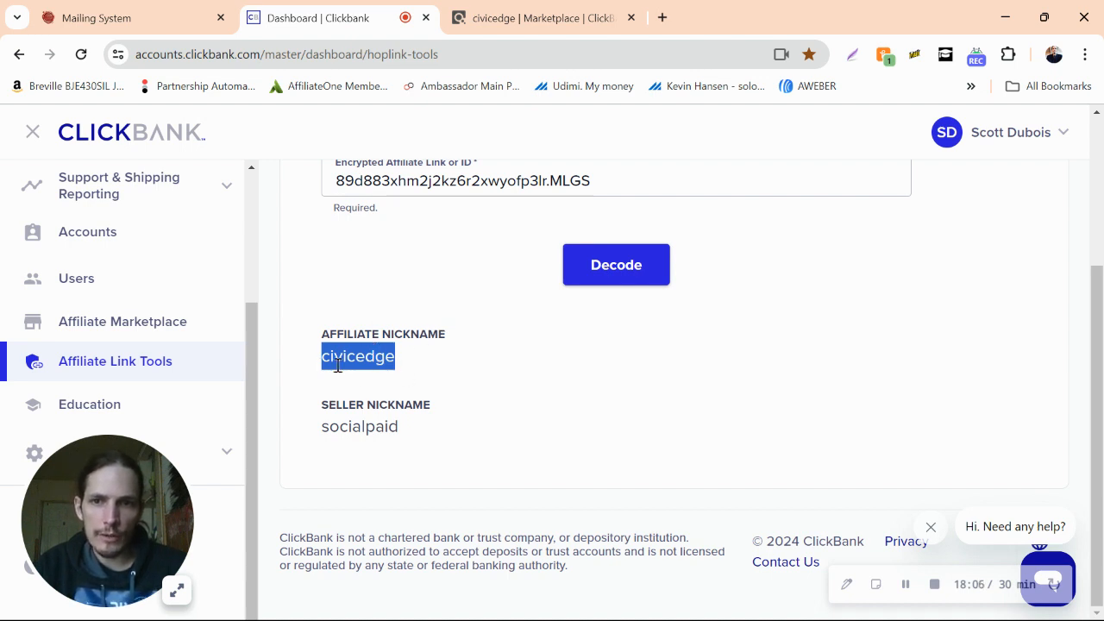
{"action": "left_click", "coordinate": [366, 364]}
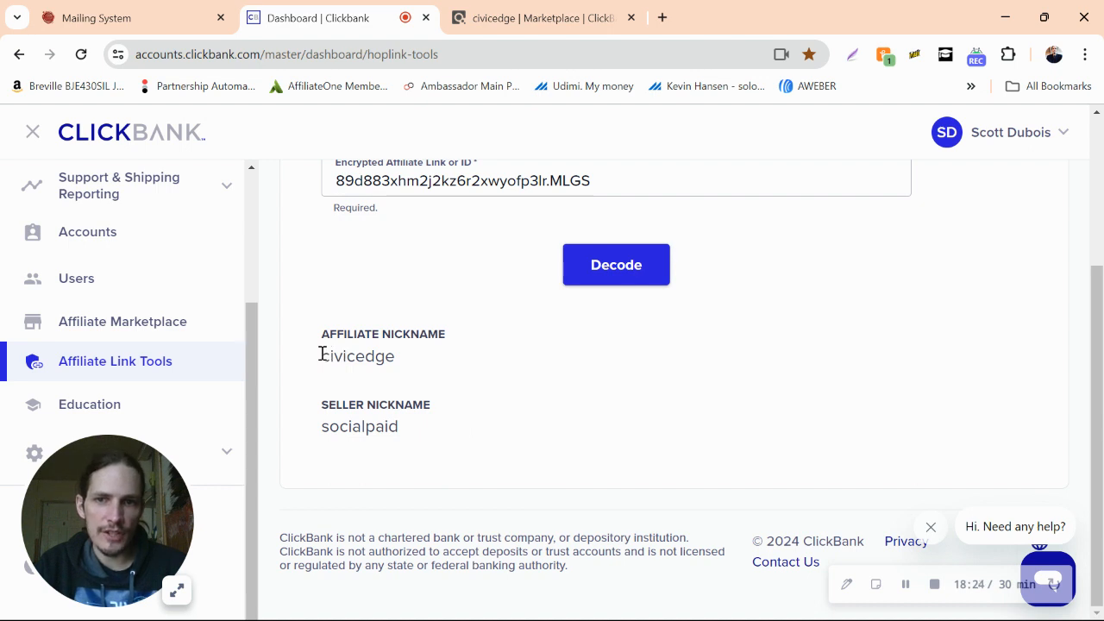
{"action": "left_click_drag", "start_coordinate": [321, 356], "coordinate": [422, 369]}
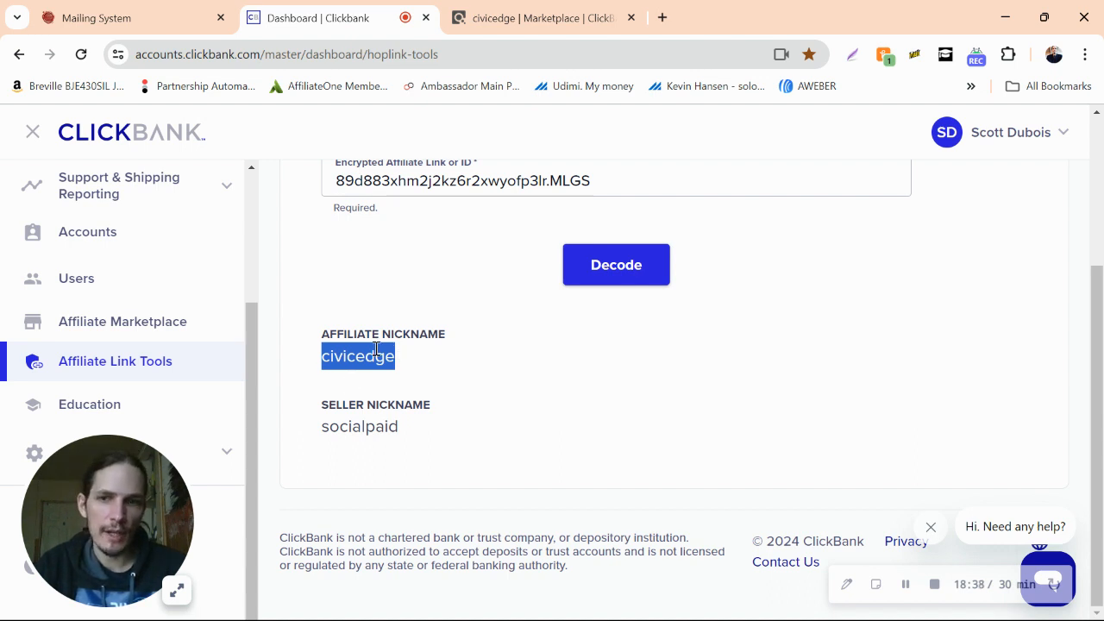
{"action": "left_click", "coordinate": [430, 374]}
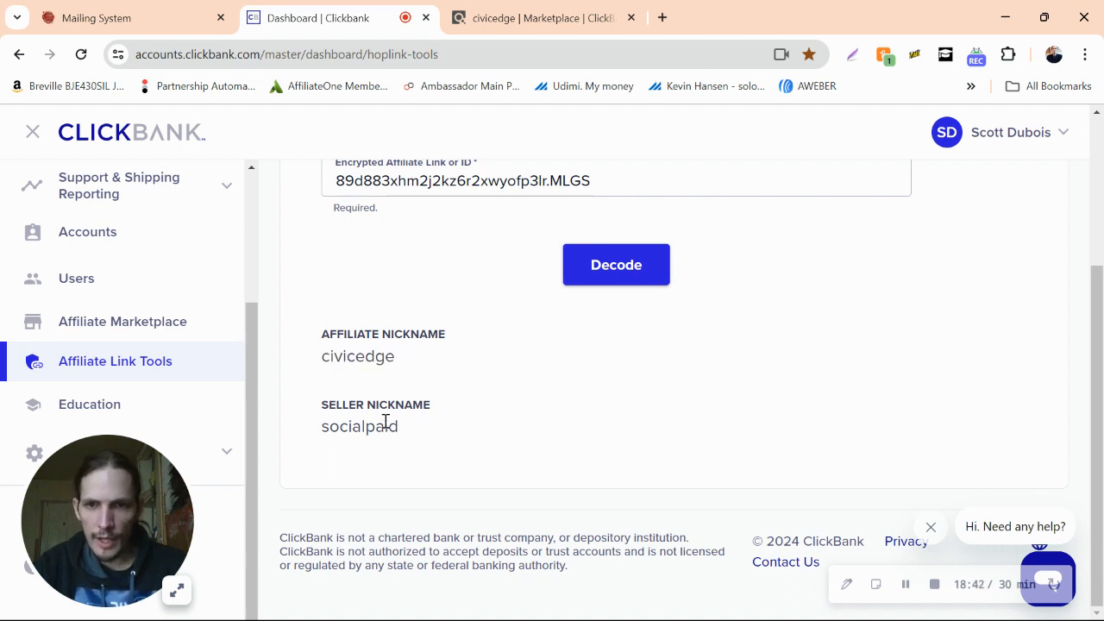
{"action": "left_click_drag", "start_coordinate": [422, 426], "coordinate": [294, 434]}
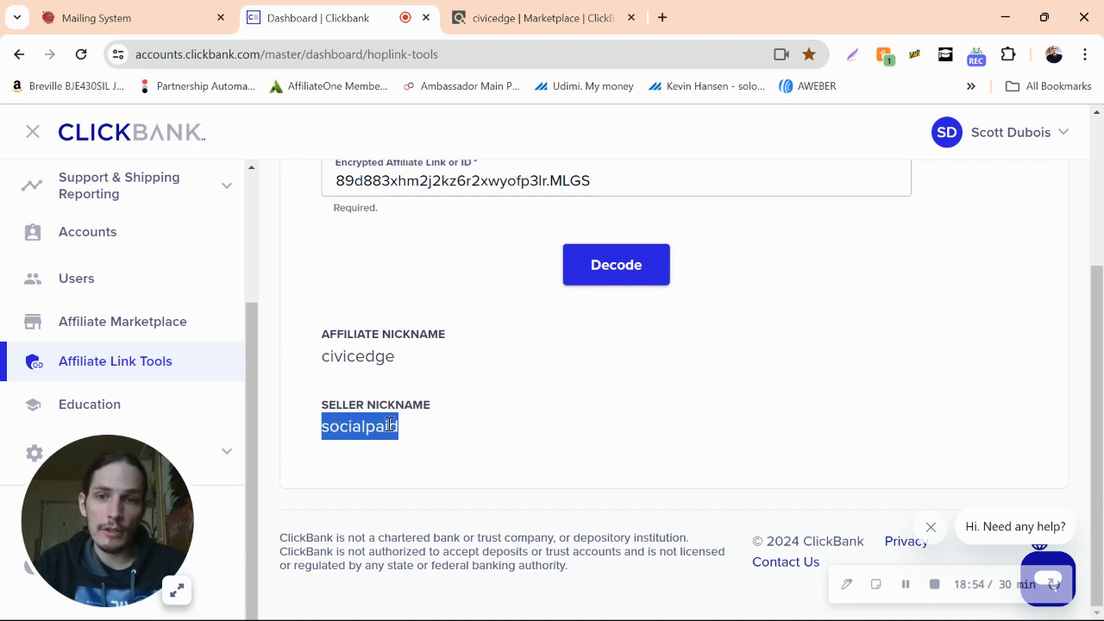
{"action": "left_click", "coordinate": [453, 431]}
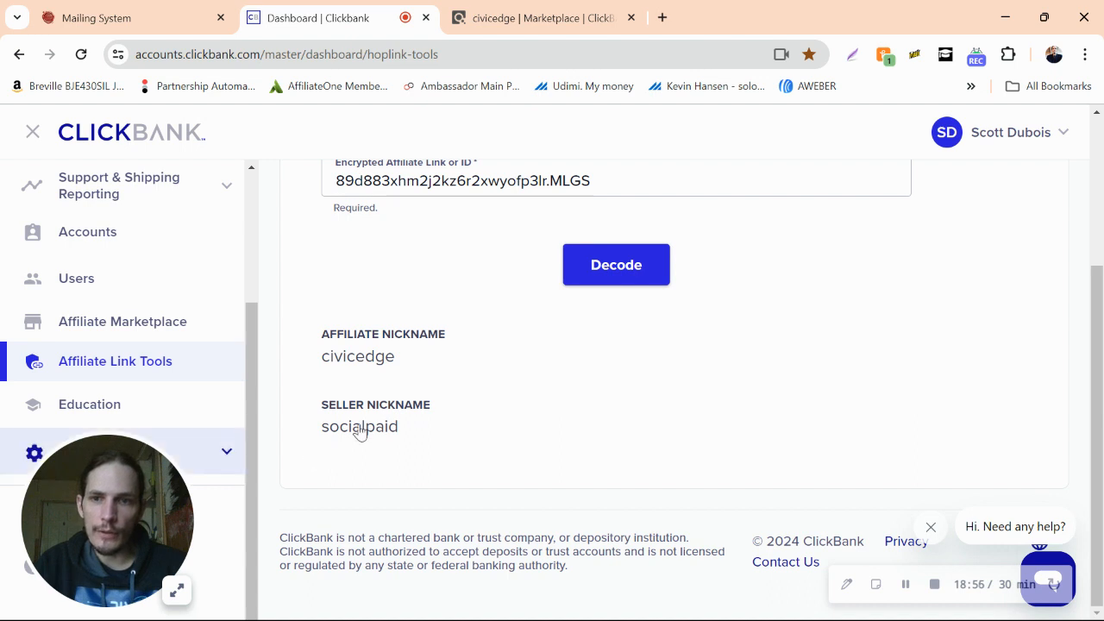
{"action": "left_click_drag", "start_coordinate": [402, 428], "coordinate": [320, 429]}
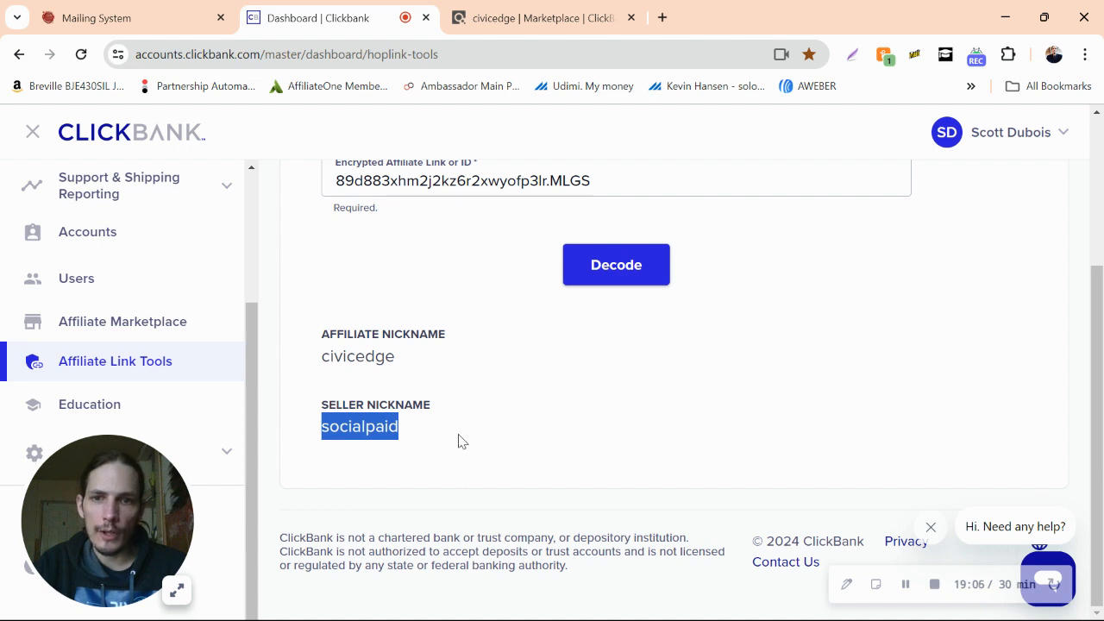
{"action": "left_click", "coordinate": [458, 435]}
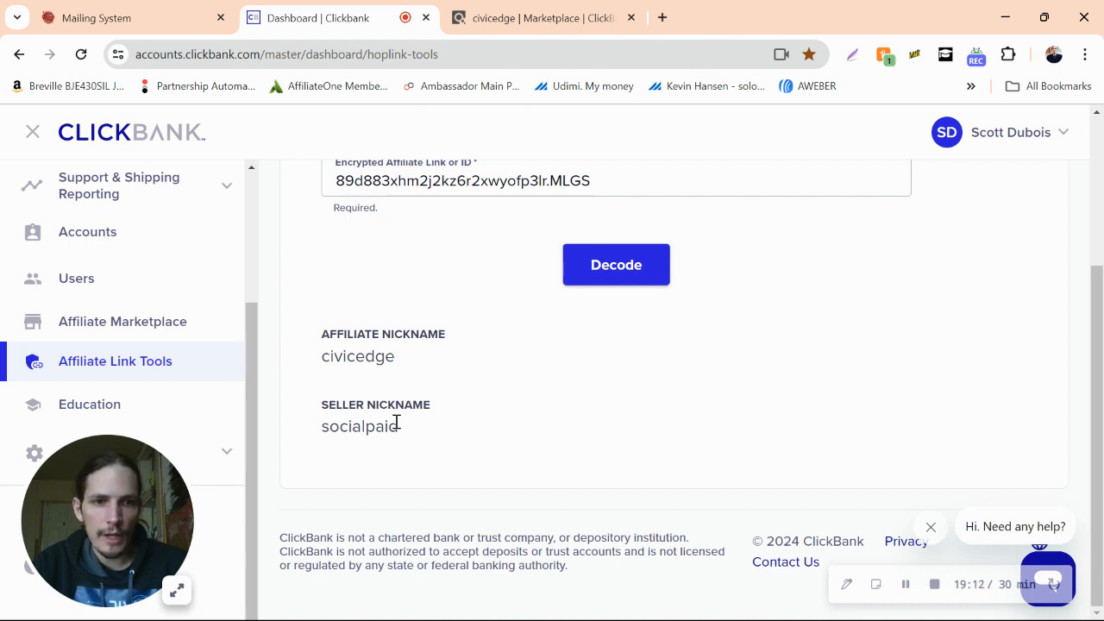
{"action": "left_click_drag", "start_coordinate": [409, 426], "coordinate": [323, 424]}
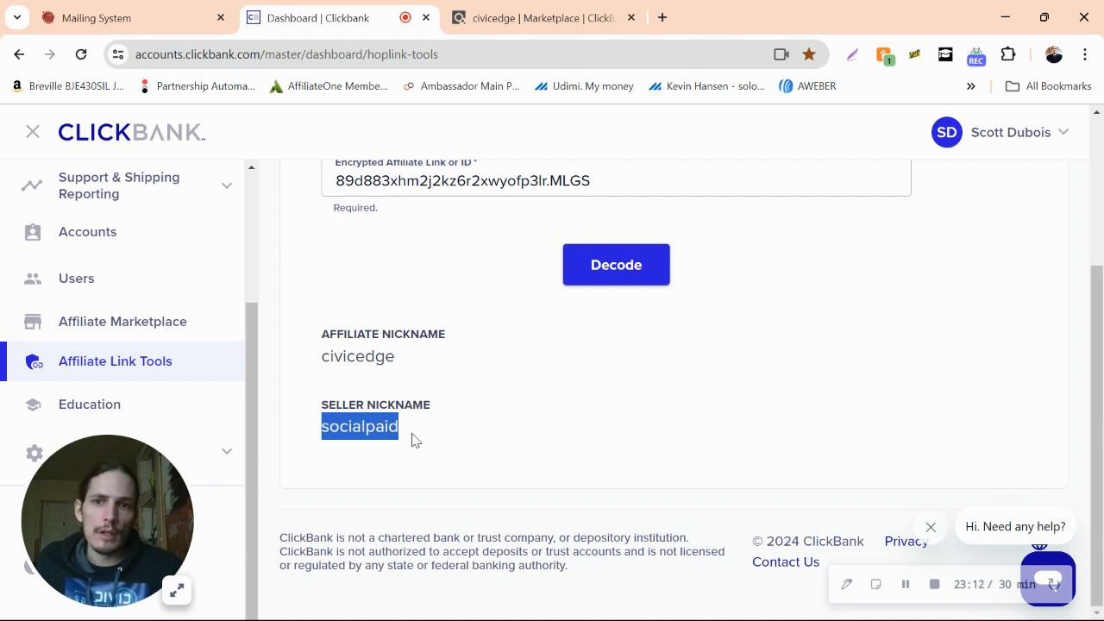
{"action": "scroll", "coordinate": [458, 436], "scroll_direction": "up", "scroll_amount": 2}
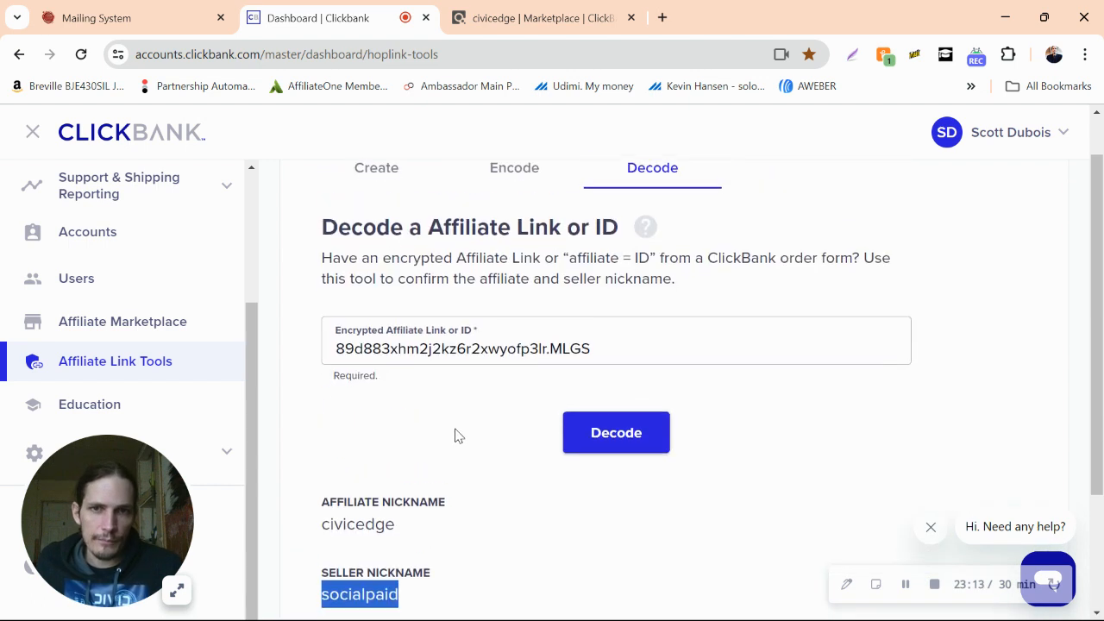